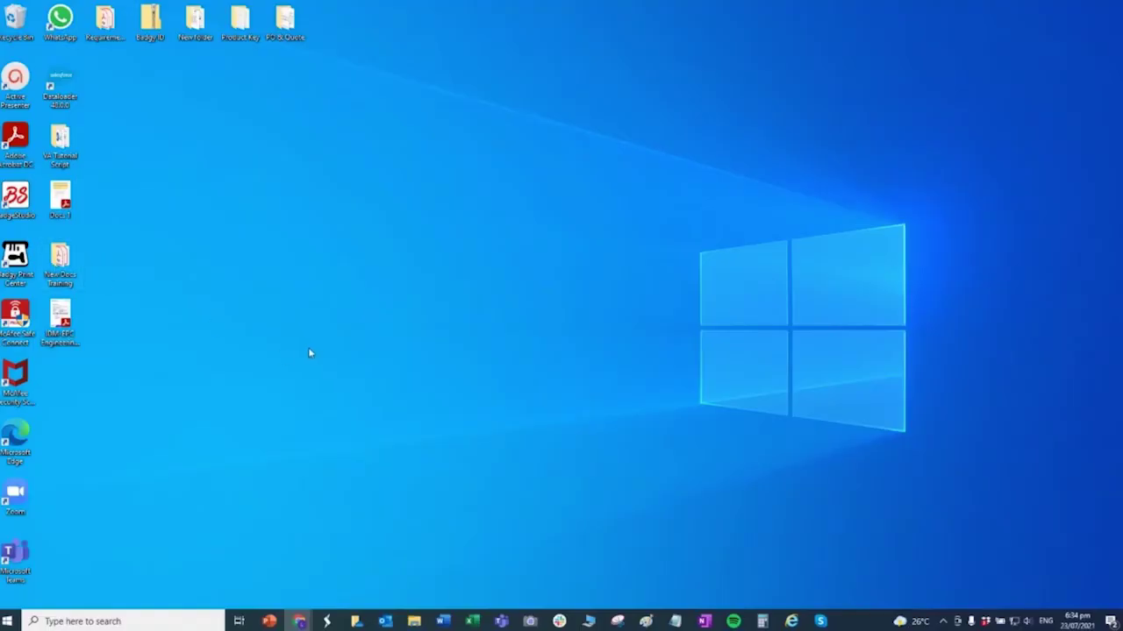
# Launch Excel from the Start menu's app list
pyautogui.click(10, 621)
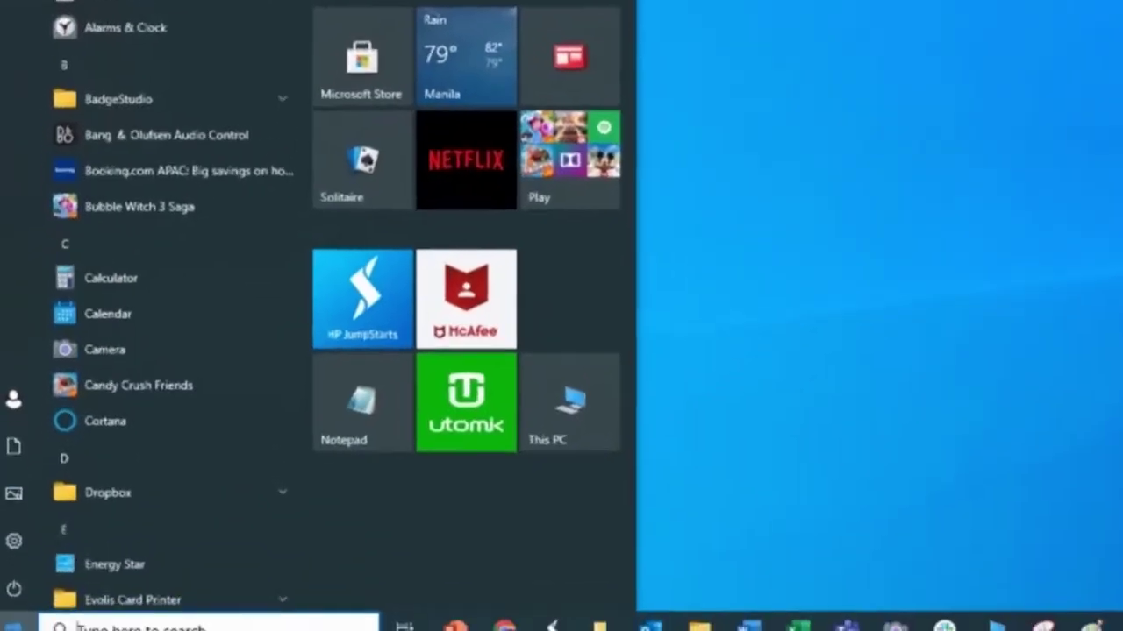
pyautogui.scroll(-3, 156, 36)
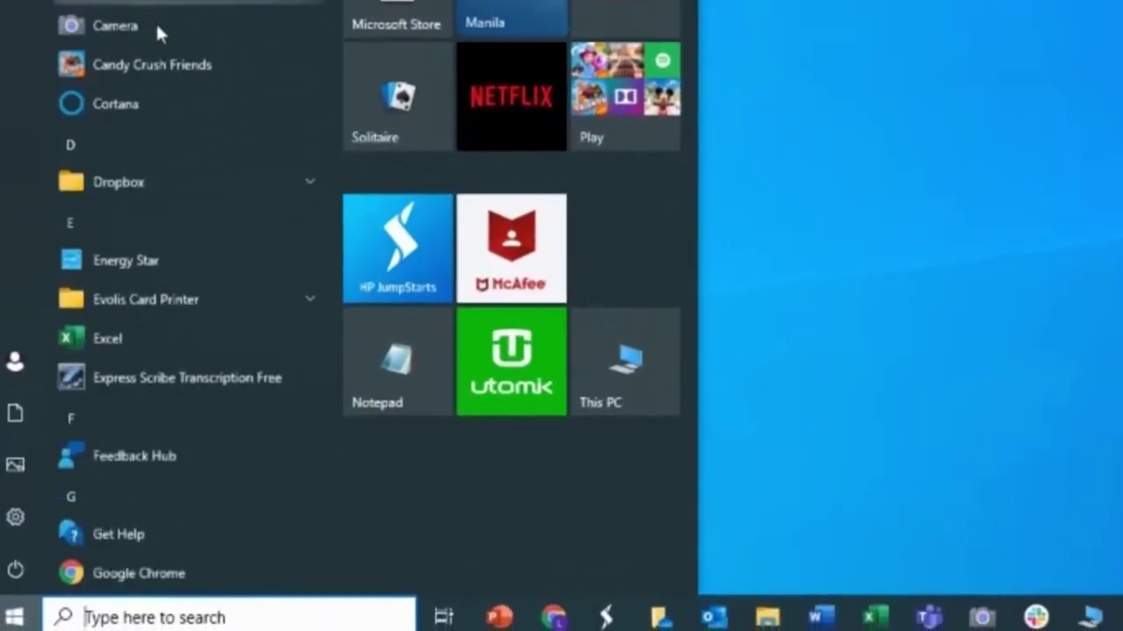
pyautogui.click(144, 321)
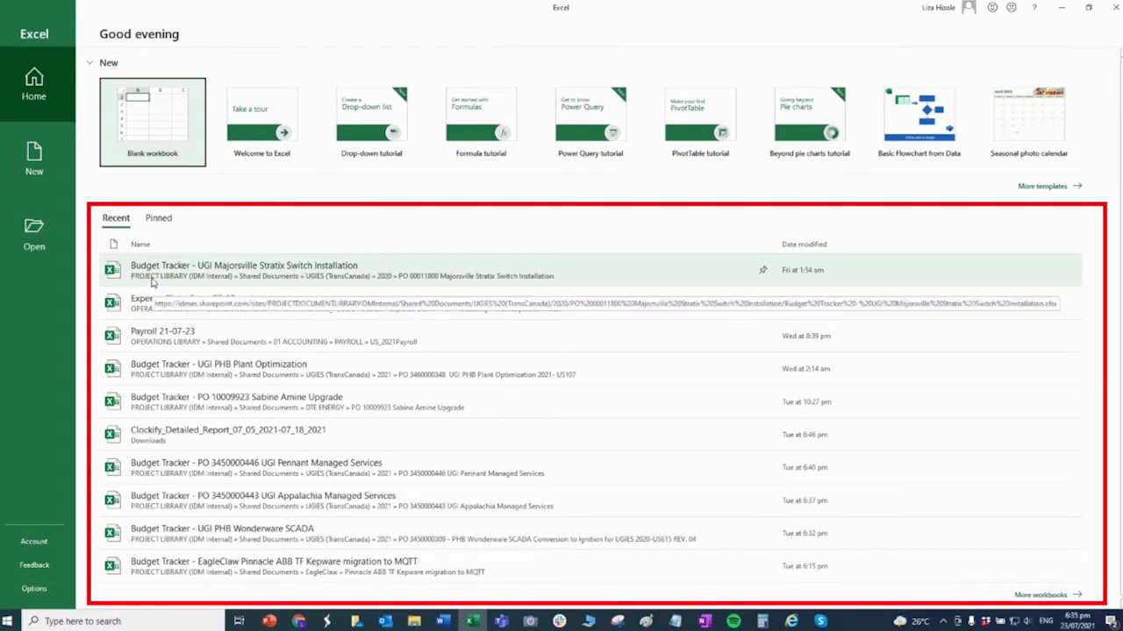
# Create a new blank workbook, Book1, from the New page
pyautogui.click(35, 162)
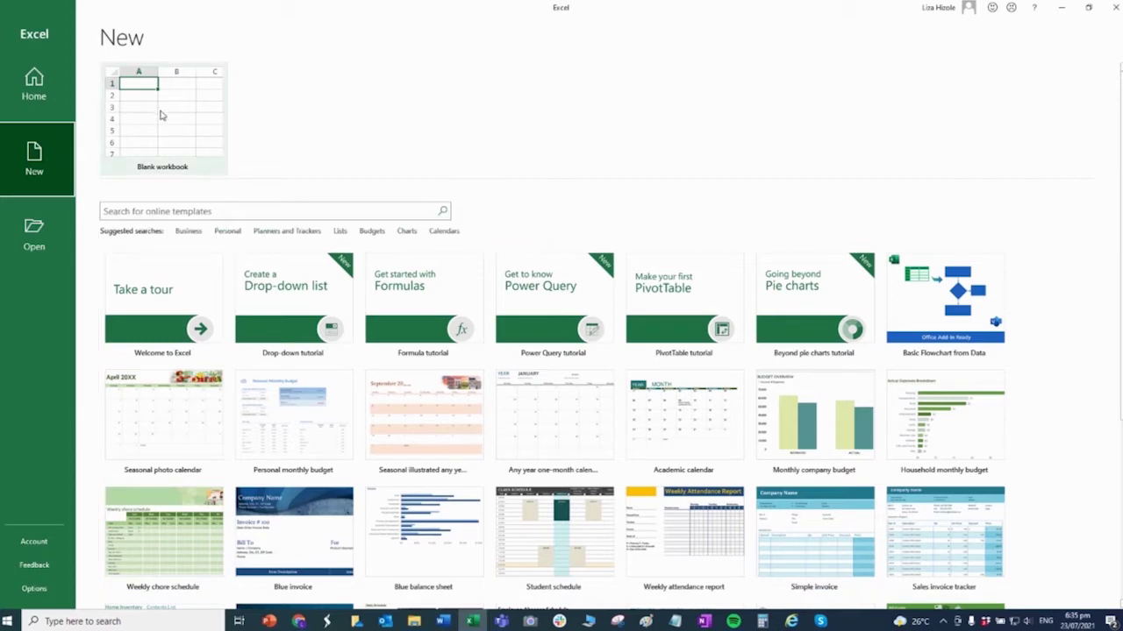
pyautogui.click(160, 115)
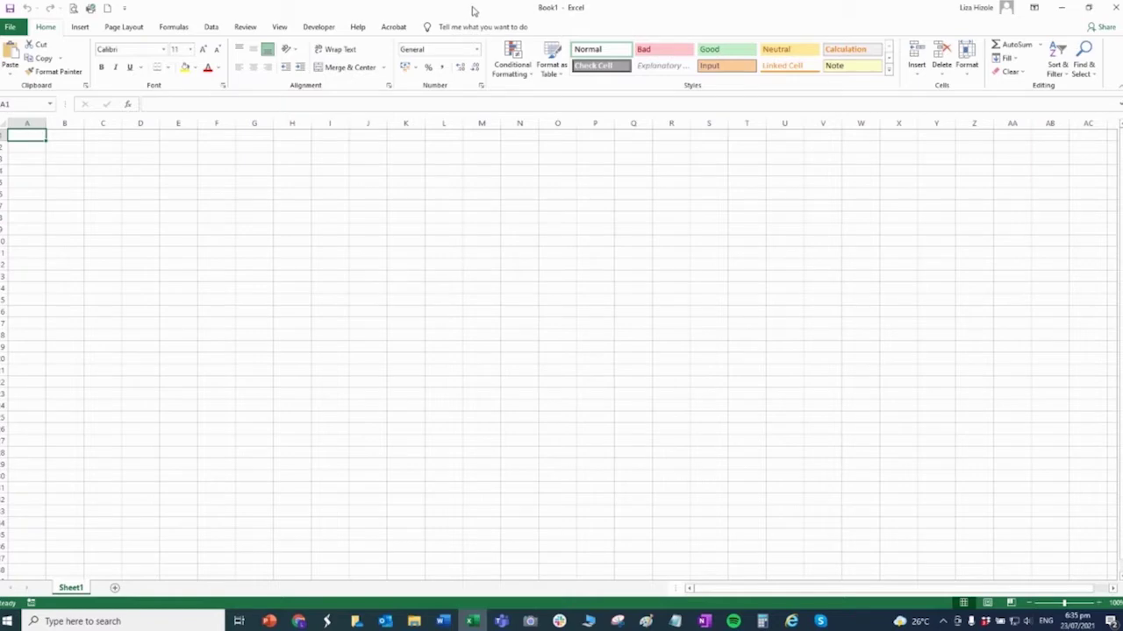
pyautogui.moveTo(472, 10); pyautogui.dragTo(503, 31)
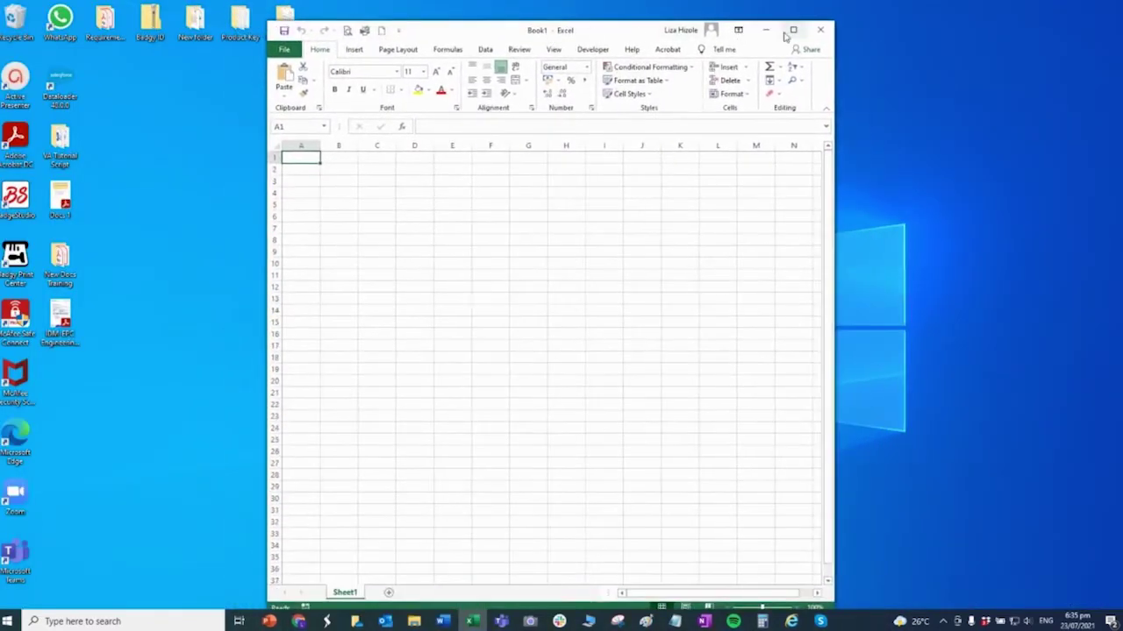
# Maximize Excel, add Sheet2, Sheet3 and Sheet4, and return to Sheet1
pyautogui.click(792, 32)
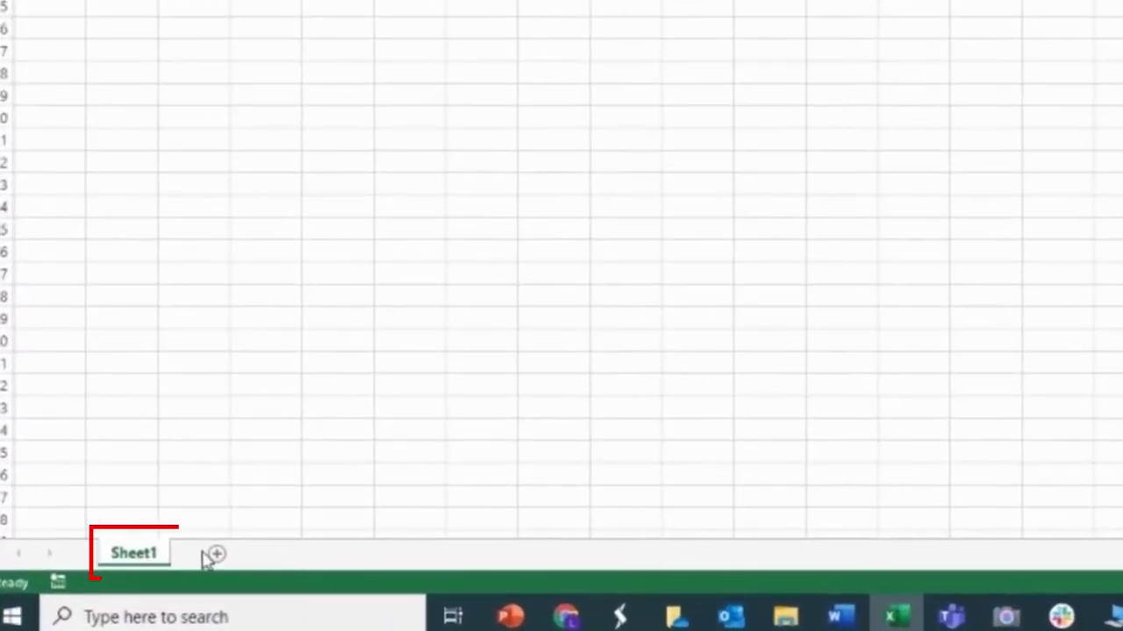
pyautogui.click(219, 556)
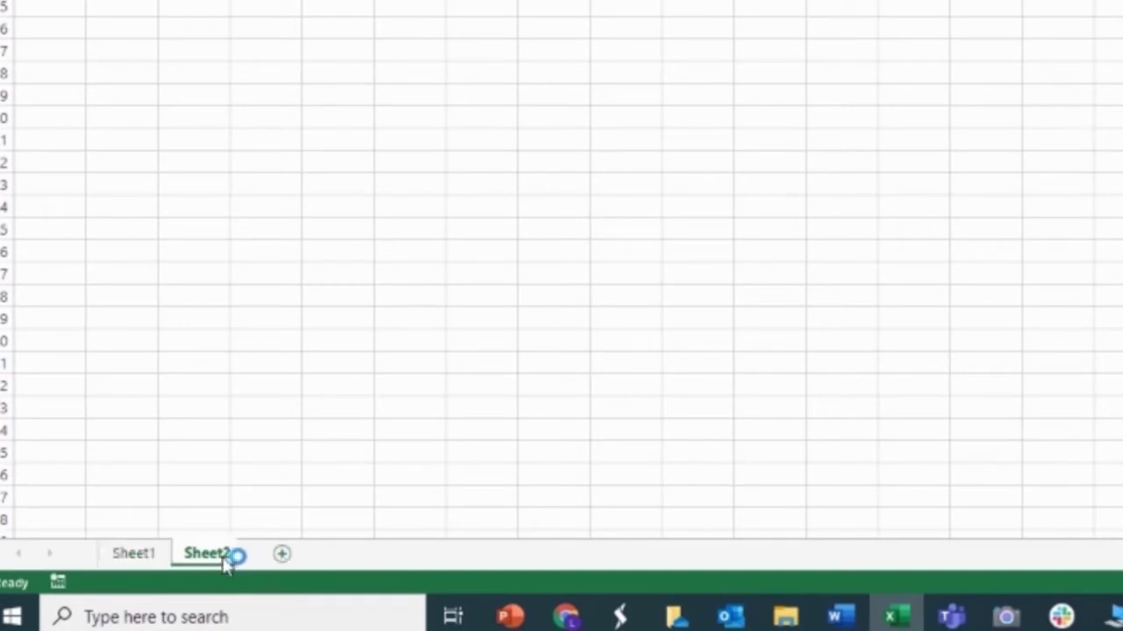
pyautogui.click(292, 554)
pyautogui.click(362, 554)
pyautogui.click(144, 560)
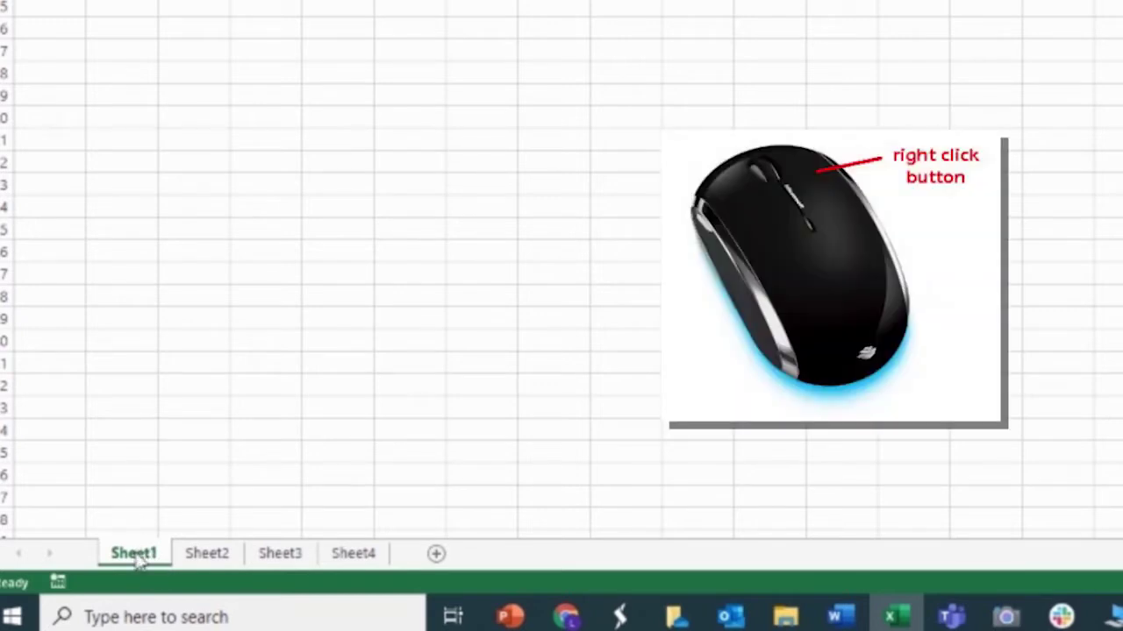
# Rename the Sheet1 tab to 'Sales'
pyautogui.rightClick(138, 561)
pyautogui.click(212, 346)
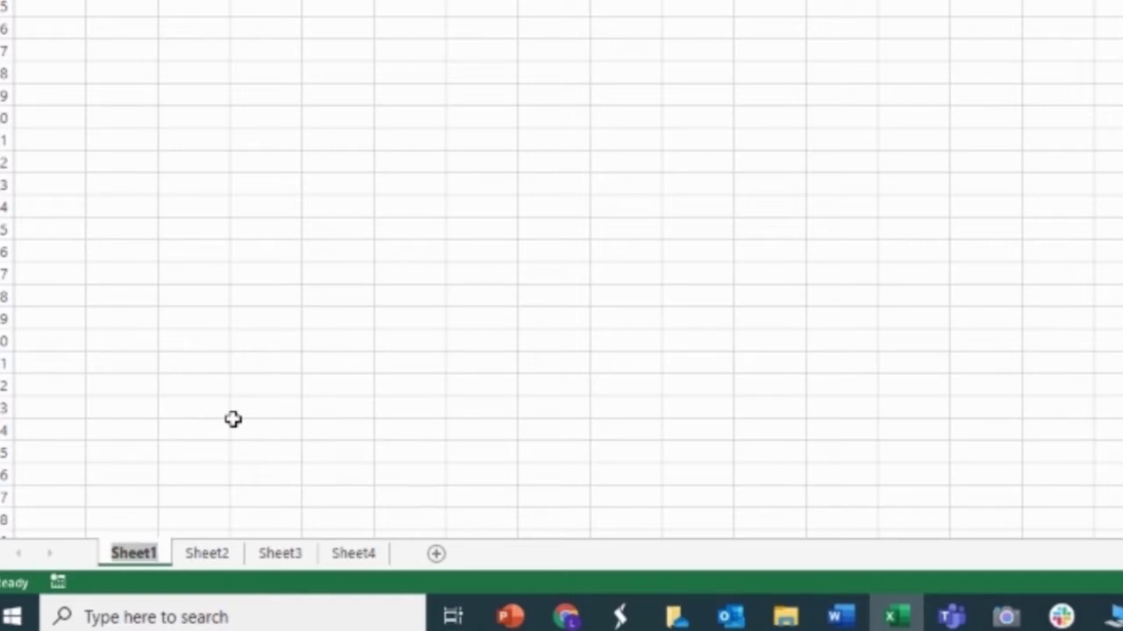
pyautogui.write('sALE')
pyautogui.press('BackSpace')
pyautogui.press('BackSpace')
pyautogui.press('BackSpace')
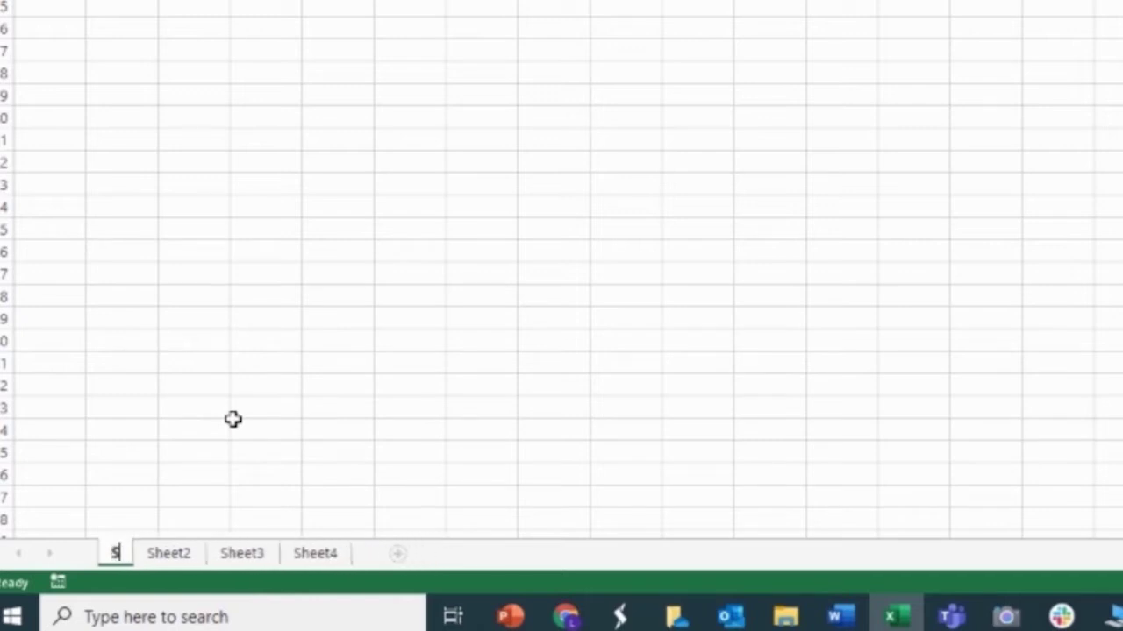
pyautogui.write('ales')
pyautogui.press('Return')
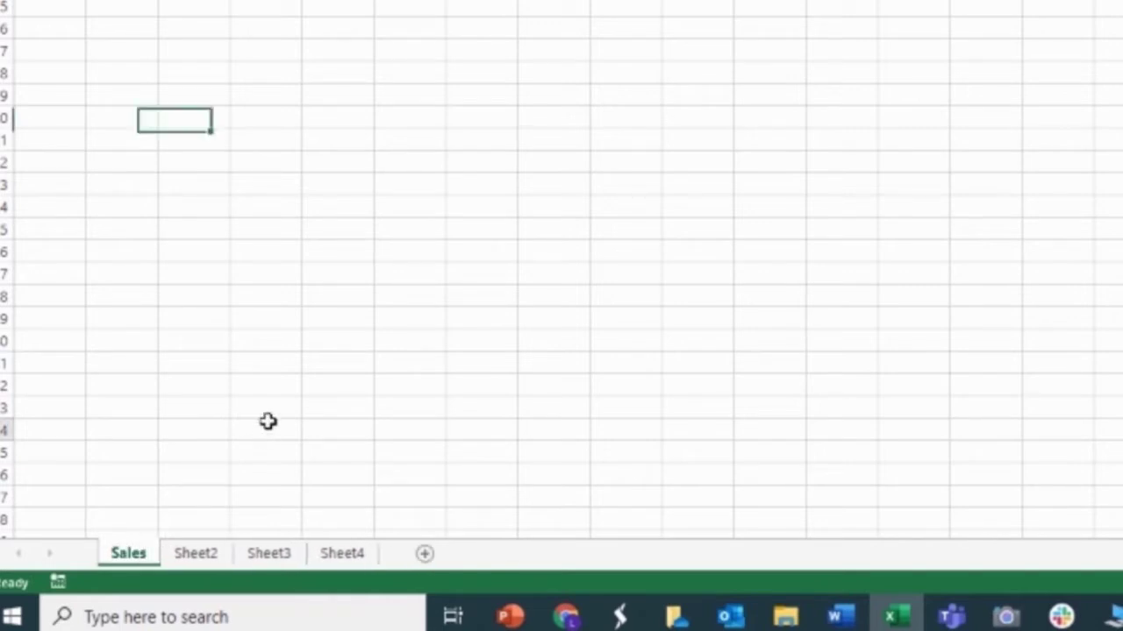
pyautogui.click(268, 422)
# Rename the Sheet2 tab to 'Profit' and go back to Sales
pyautogui.click(198, 555)
pyautogui.rightClick(201, 566)
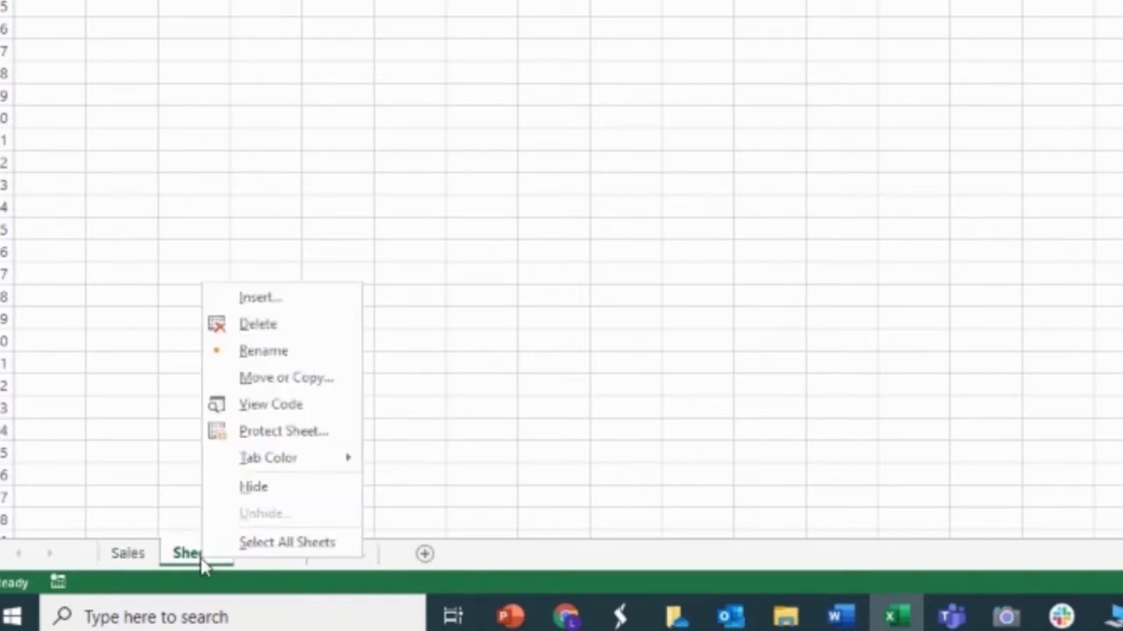
pyautogui.click(266, 359)
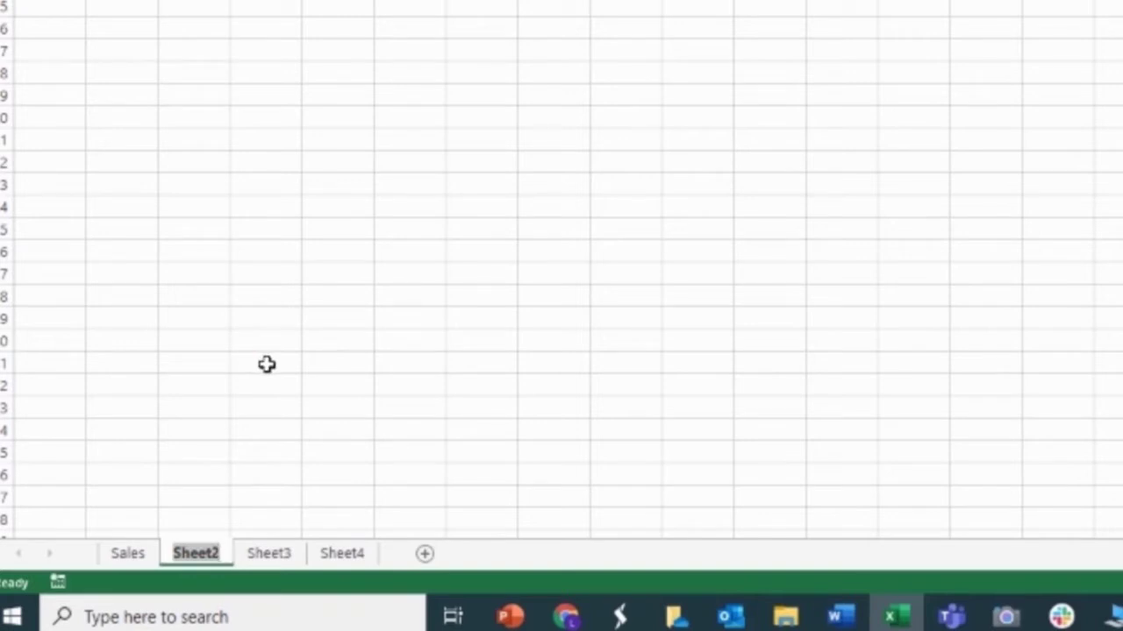
pyautogui.write('Profit')
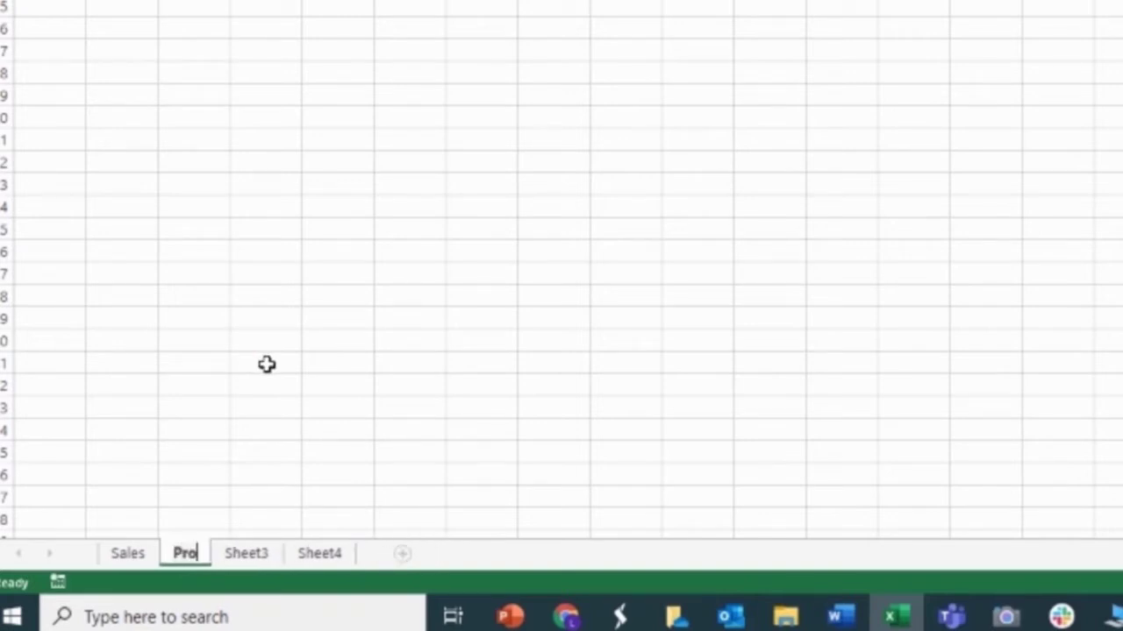
pyautogui.click(267, 359)
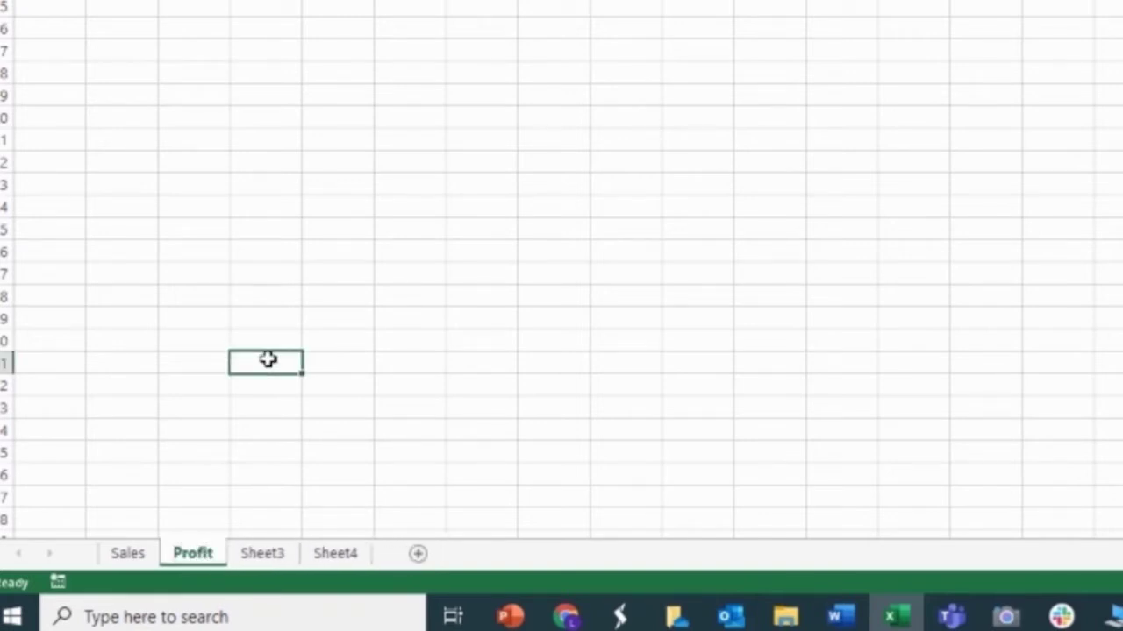
pyautogui.click(129, 556)
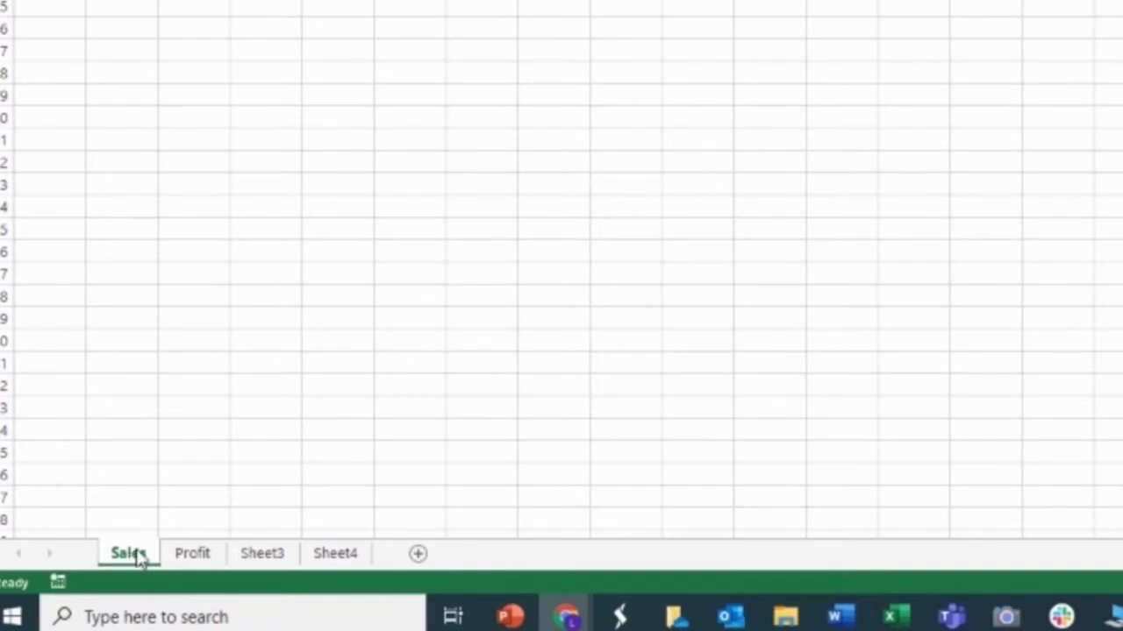
# Set the Sales tab colour to blue
pyautogui.click(123, 559)
pyautogui.rightClick(123, 560)
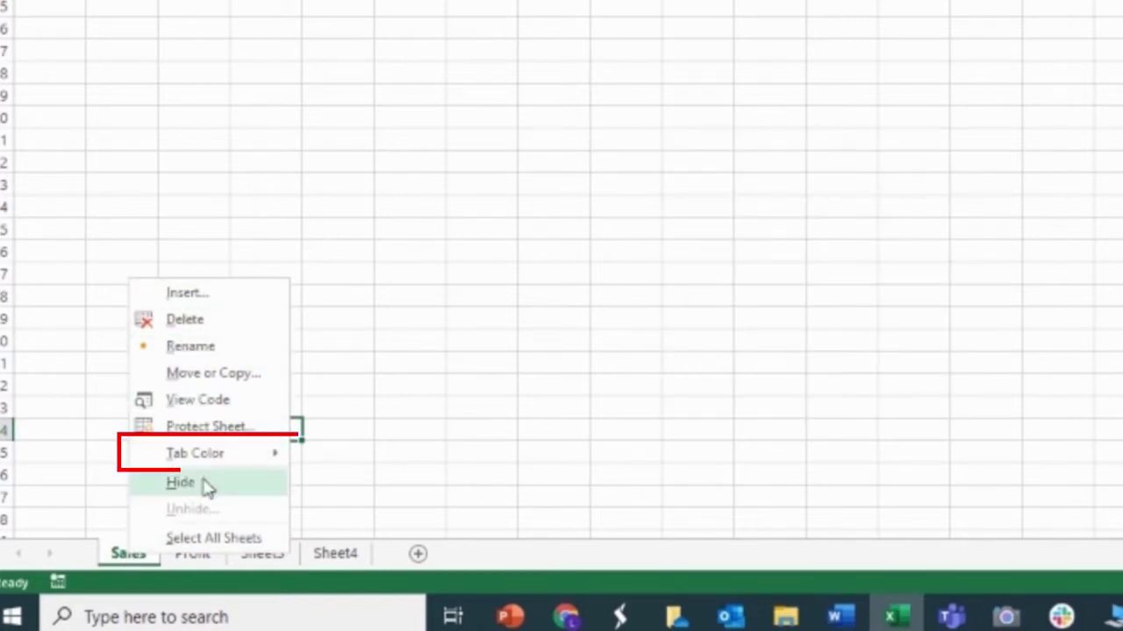
pyautogui.moveTo(196, 454)
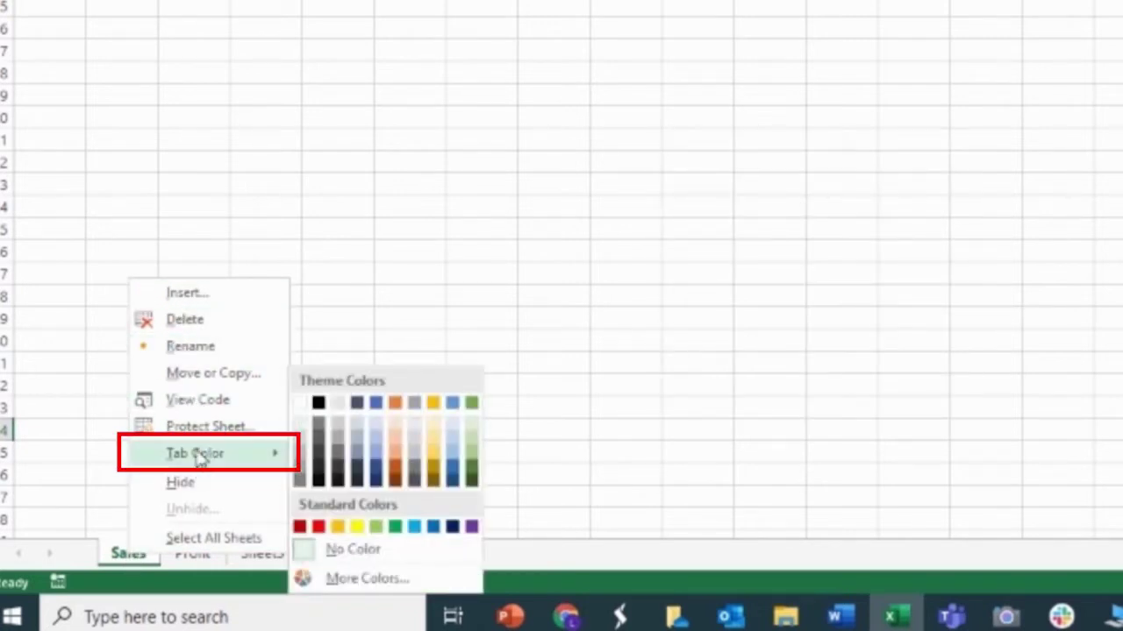
pyautogui.click(376, 404)
pyautogui.click(395, 363)
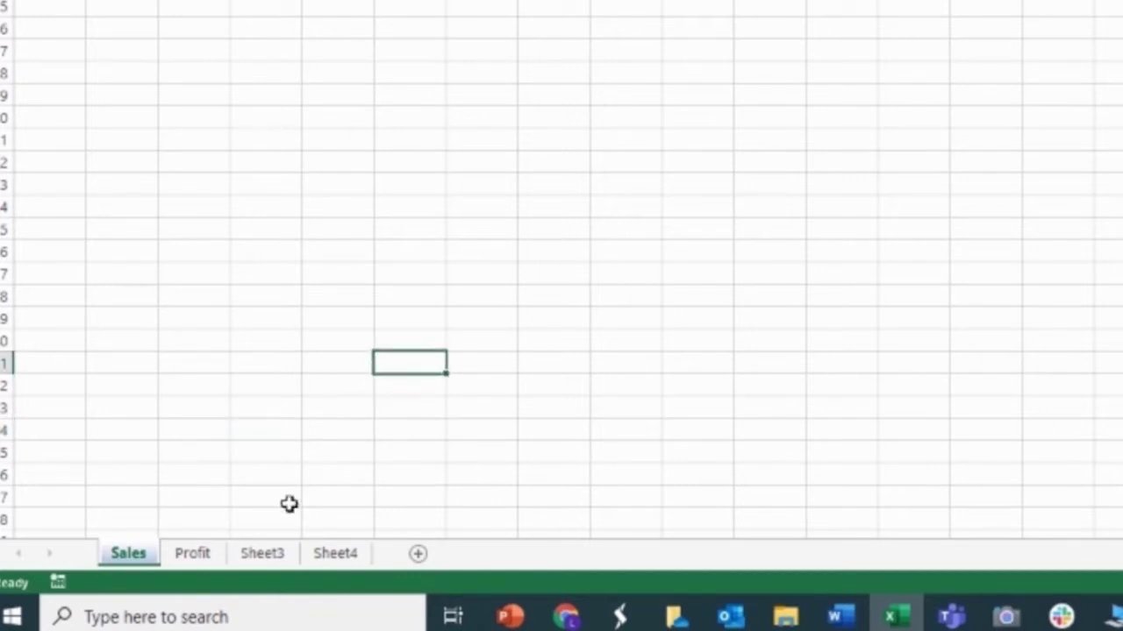
# Set the Profit tab colour to red and switch to Sheet3
pyautogui.click(197, 560)
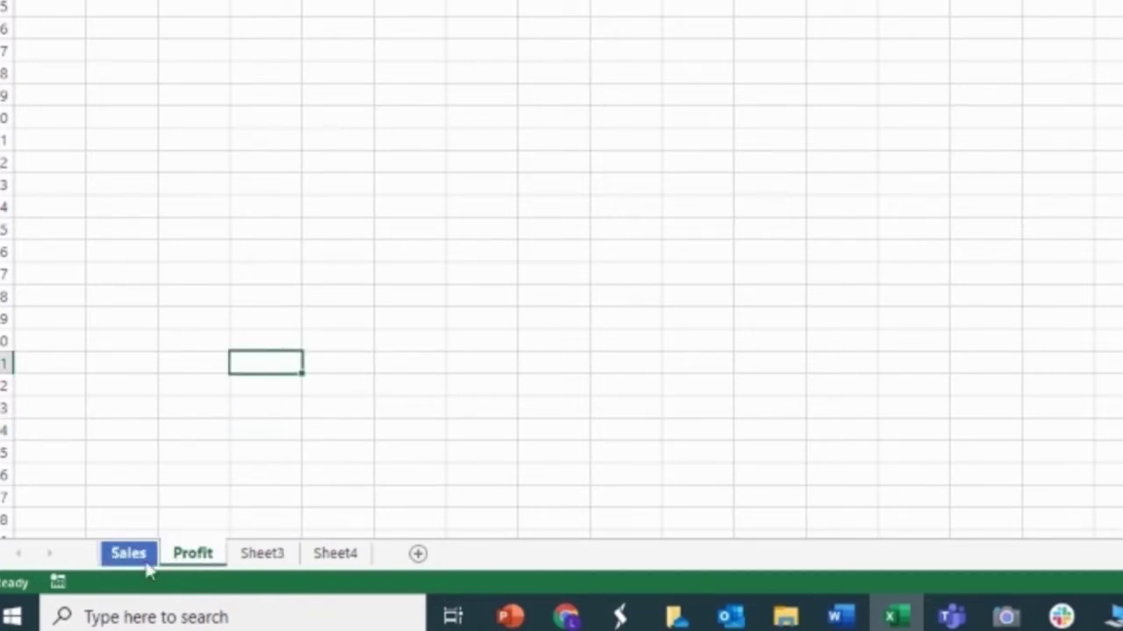
pyautogui.rightClick(195, 561)
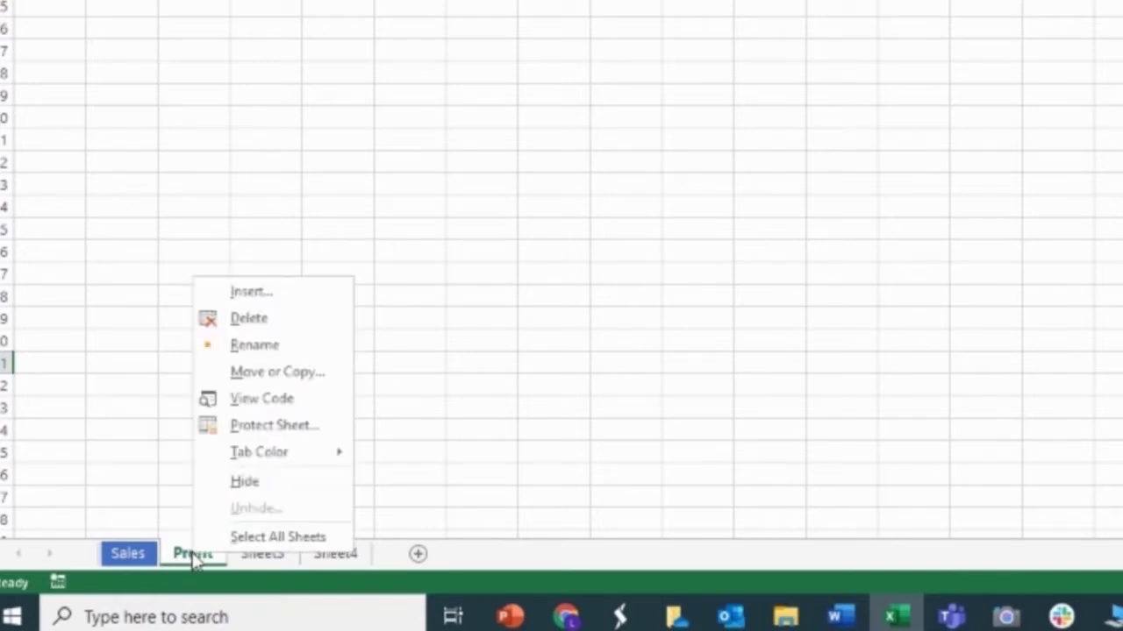
pyautogui.moveTo(289, 456)
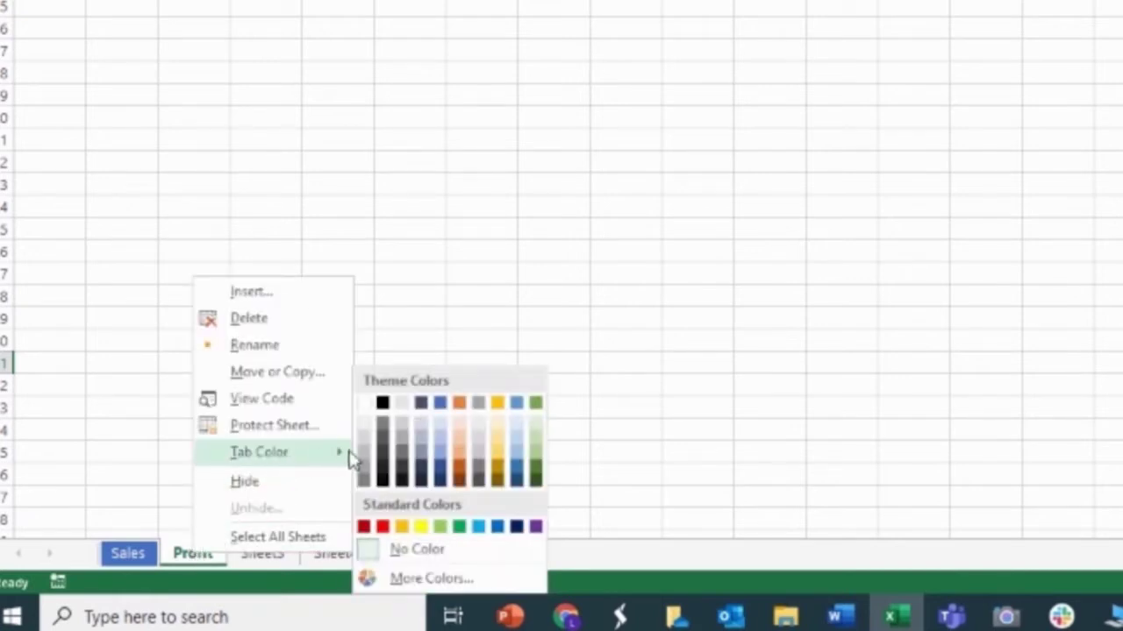
pyautogui.click(384, 528)
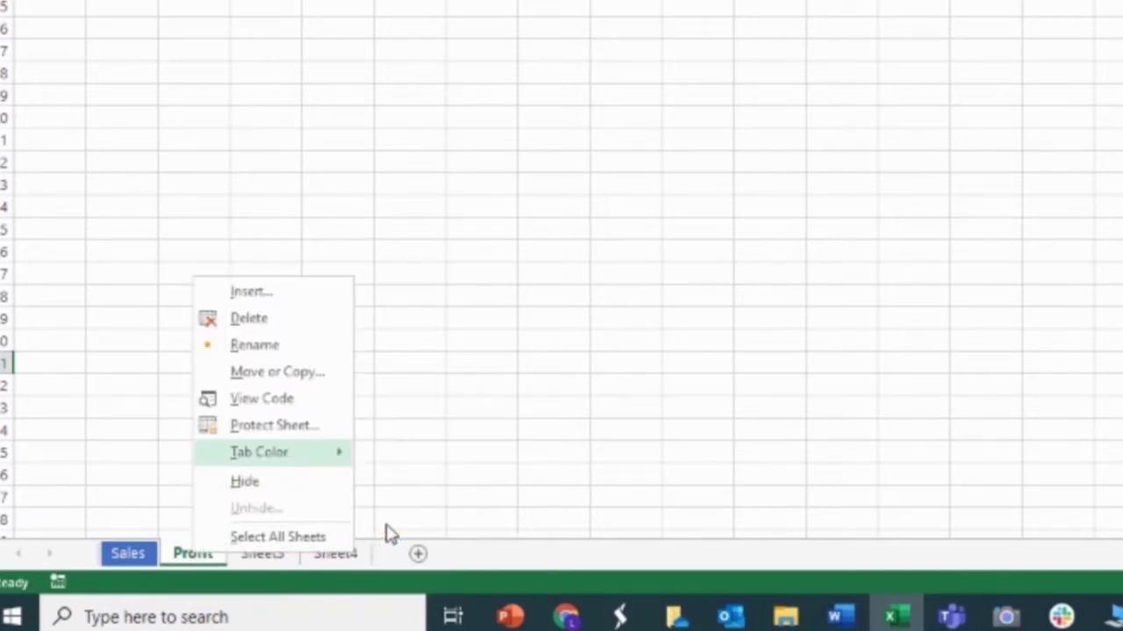
pyautogui.click(407, 381)
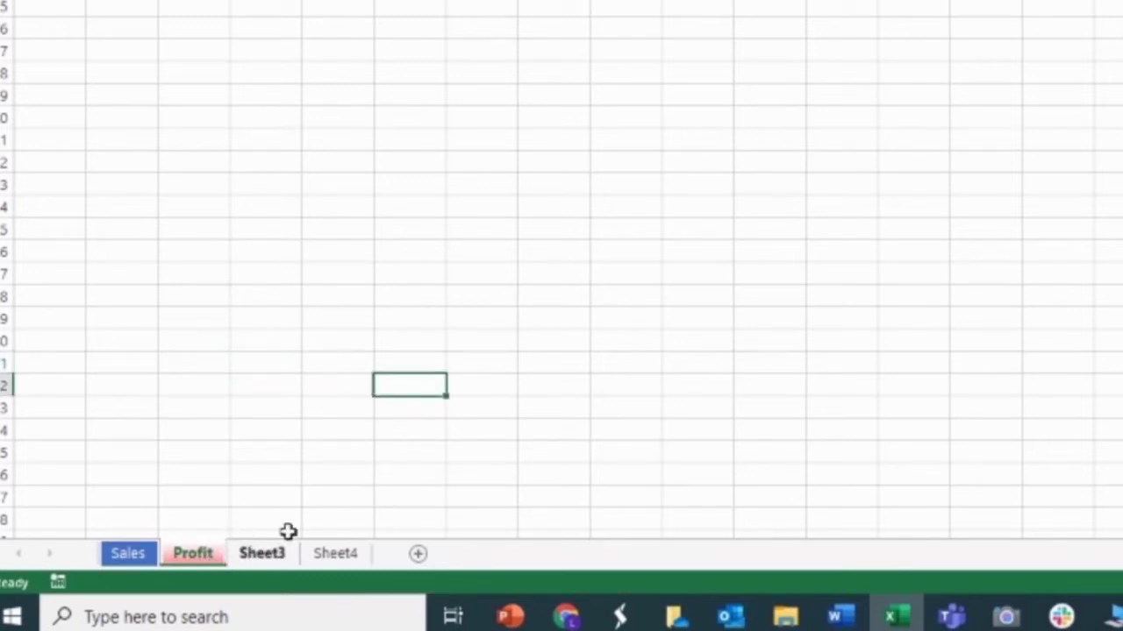
pyautogui.click(296, 449)
pyautogui.click(275, 556)
pyautogui.click(428, 363)
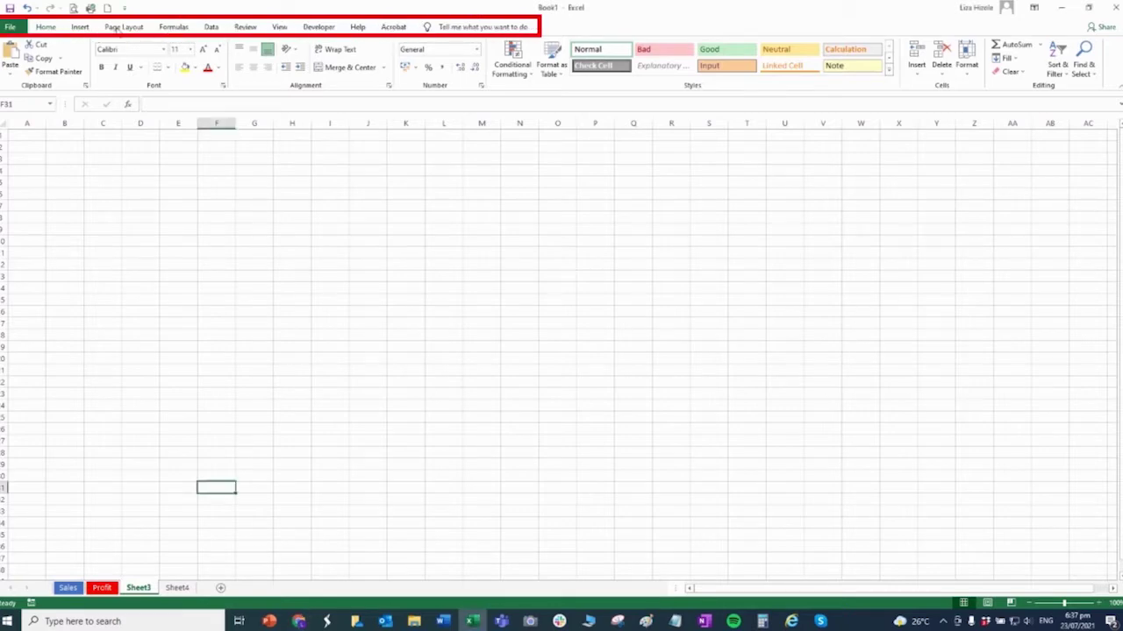
pyautogui.scroll(-3, 219, 31)
pyautogui.scroll(-1, 219, 31)
pyautogui.click(45, 28)
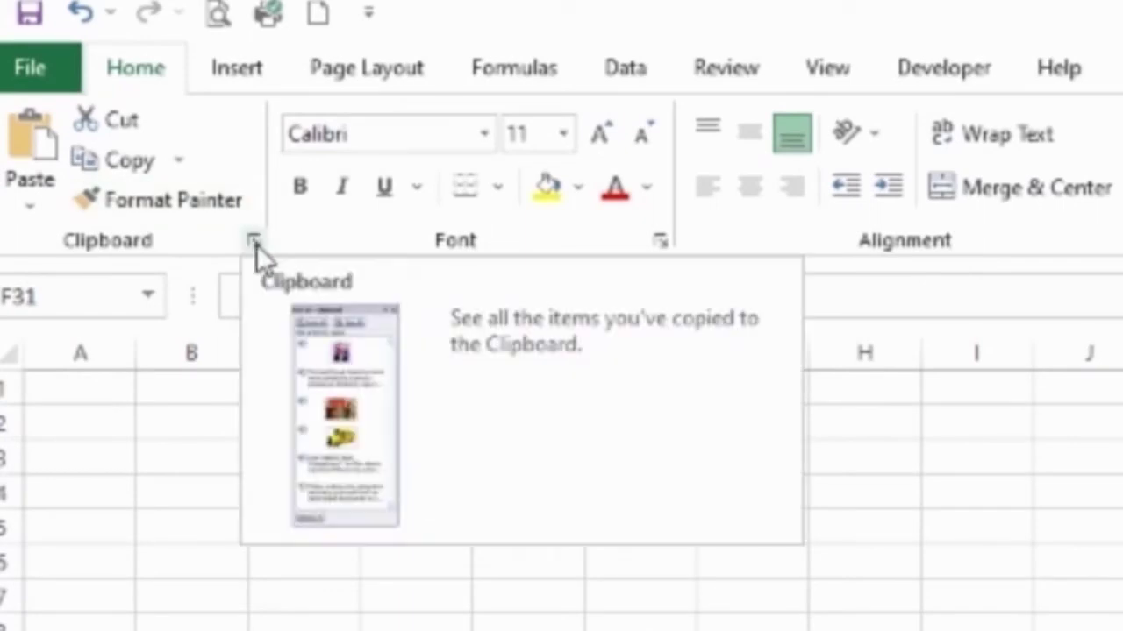
pyautogui.click(254, 240)
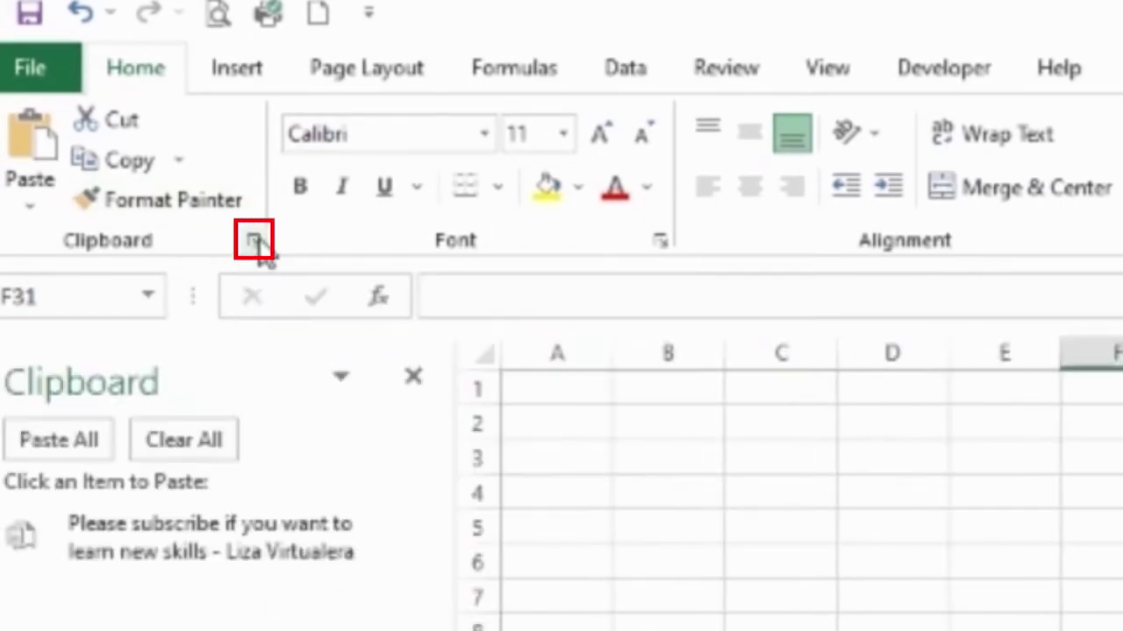
pyautogui.click(256, 242)
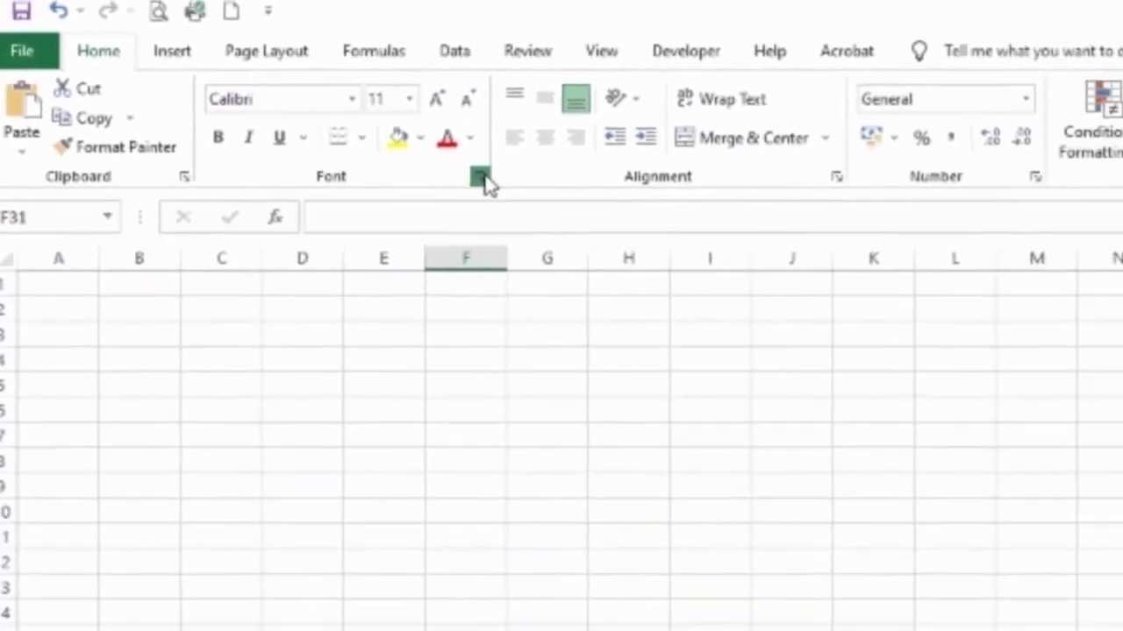
pyautogui.click(482, 180)
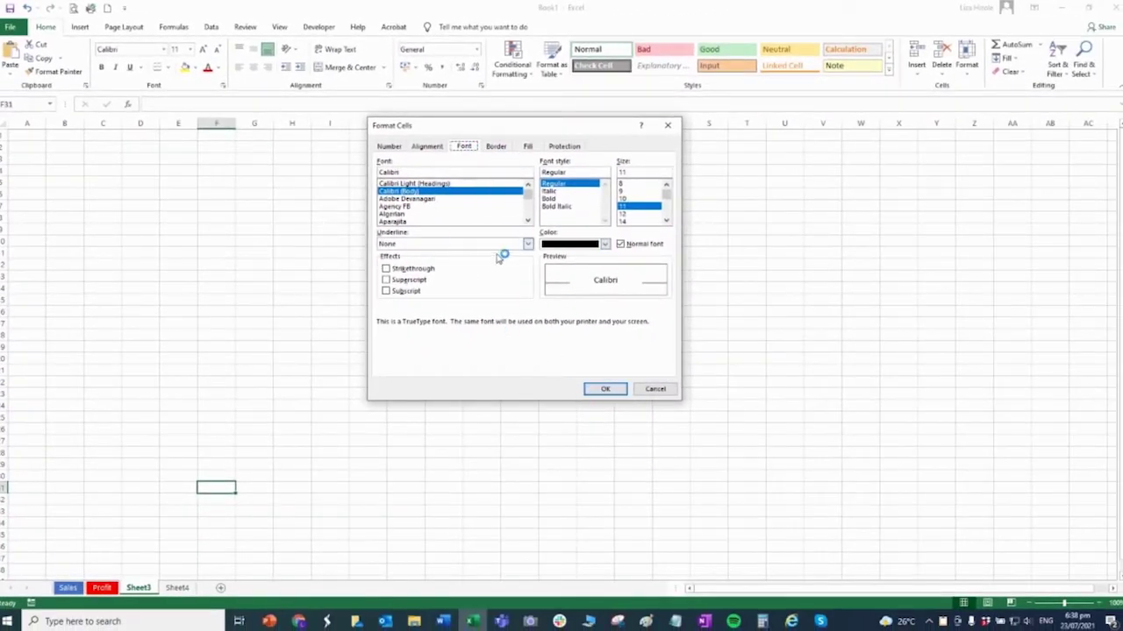
pyautogui.click(606, 389)
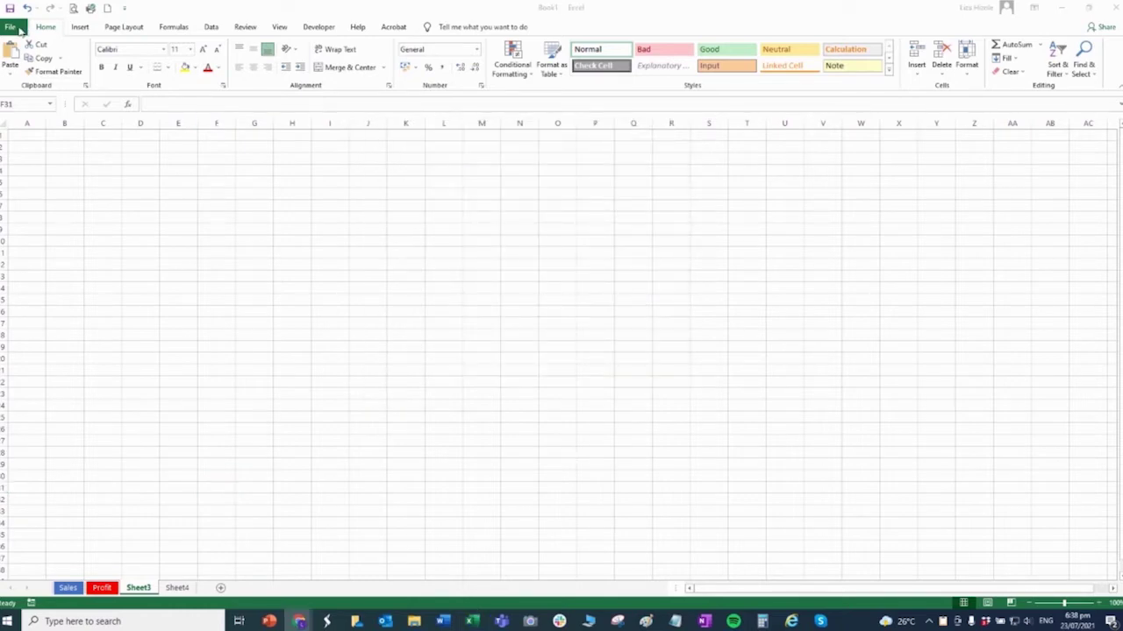
pyautogui.click(97, 31)
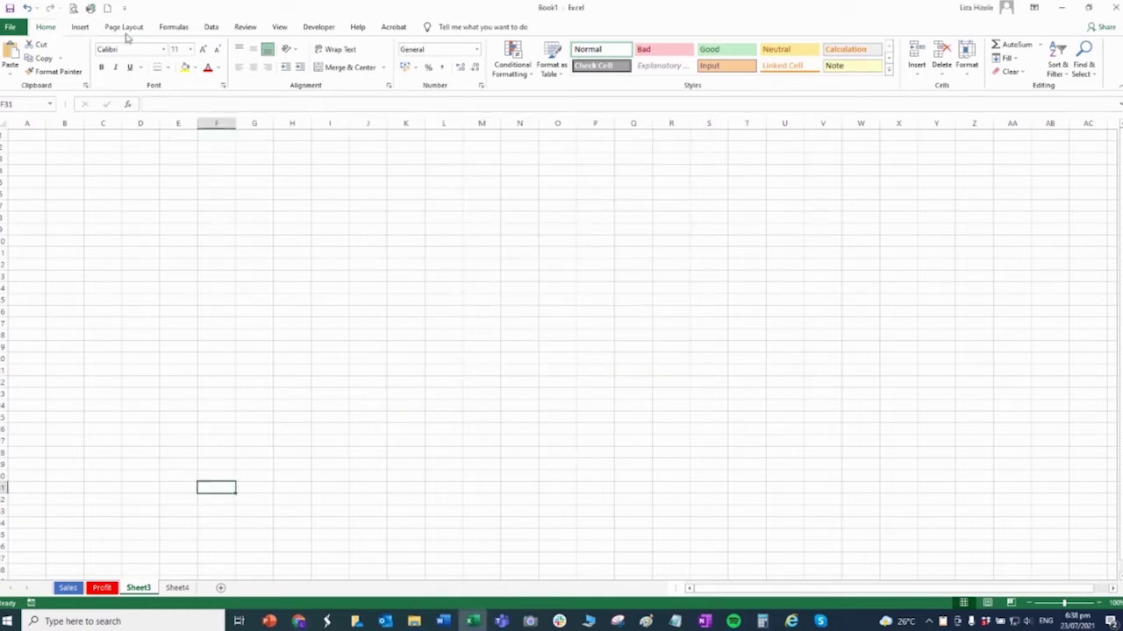
pyautogui.click(128, 33)
pyautogui.click(50, 31)
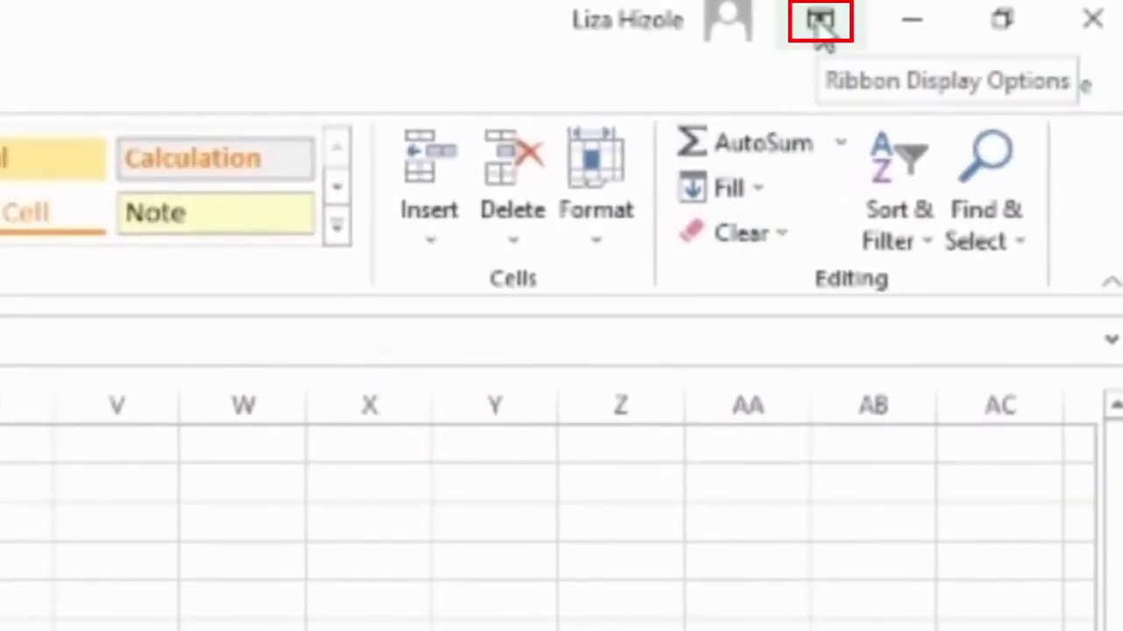
pyautogui.click(820, 24)
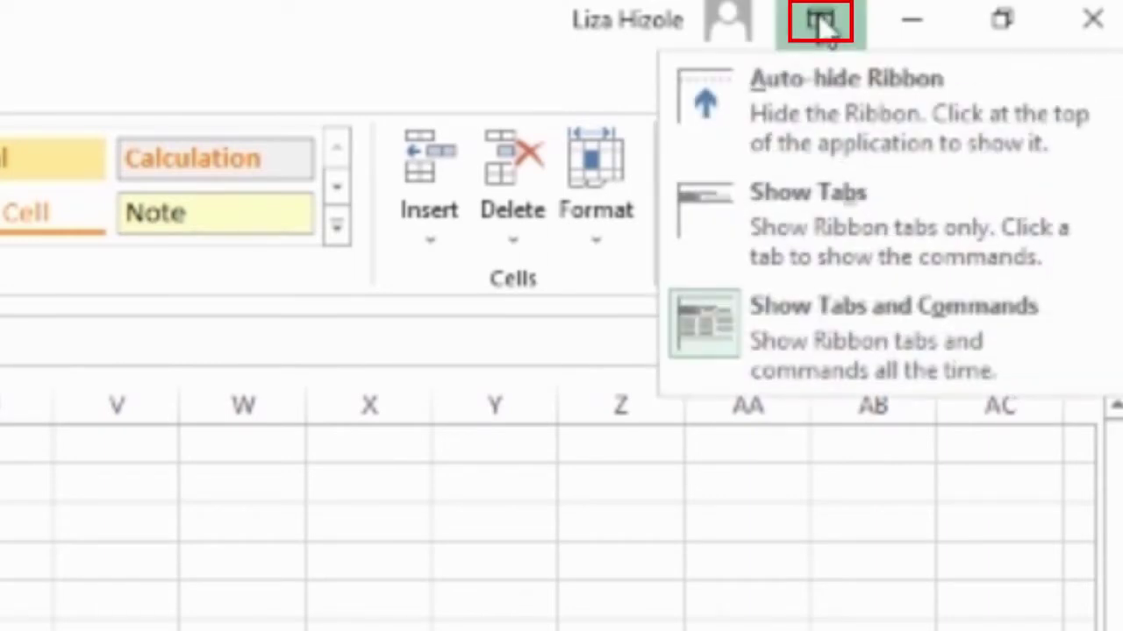
pyautogui.click(827, 111)
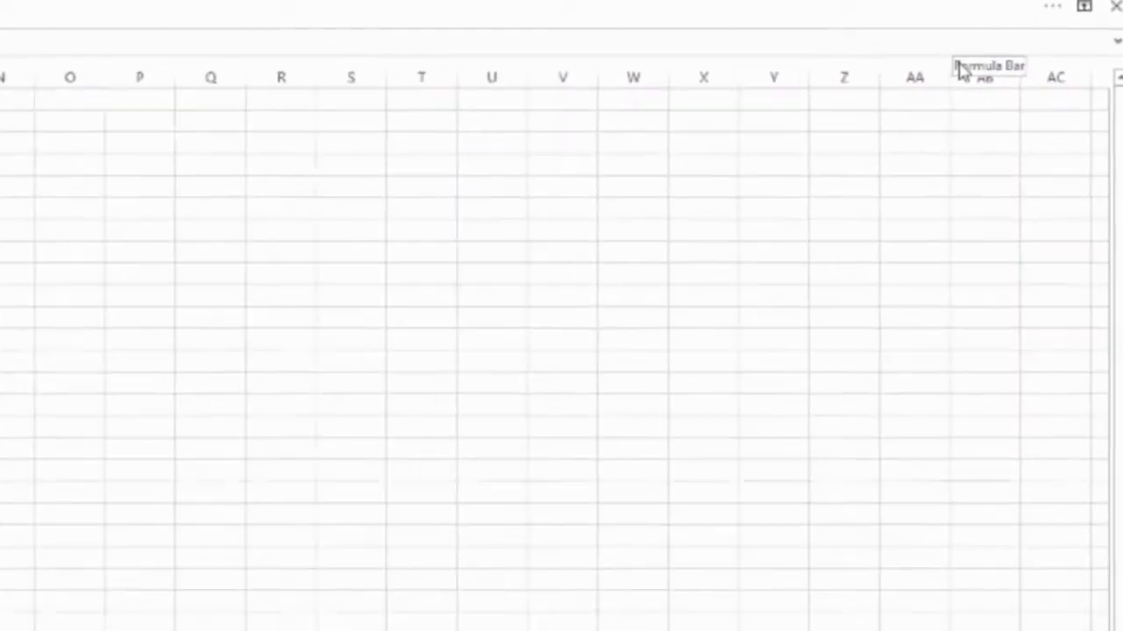
pyautogui.click(1084, 5)
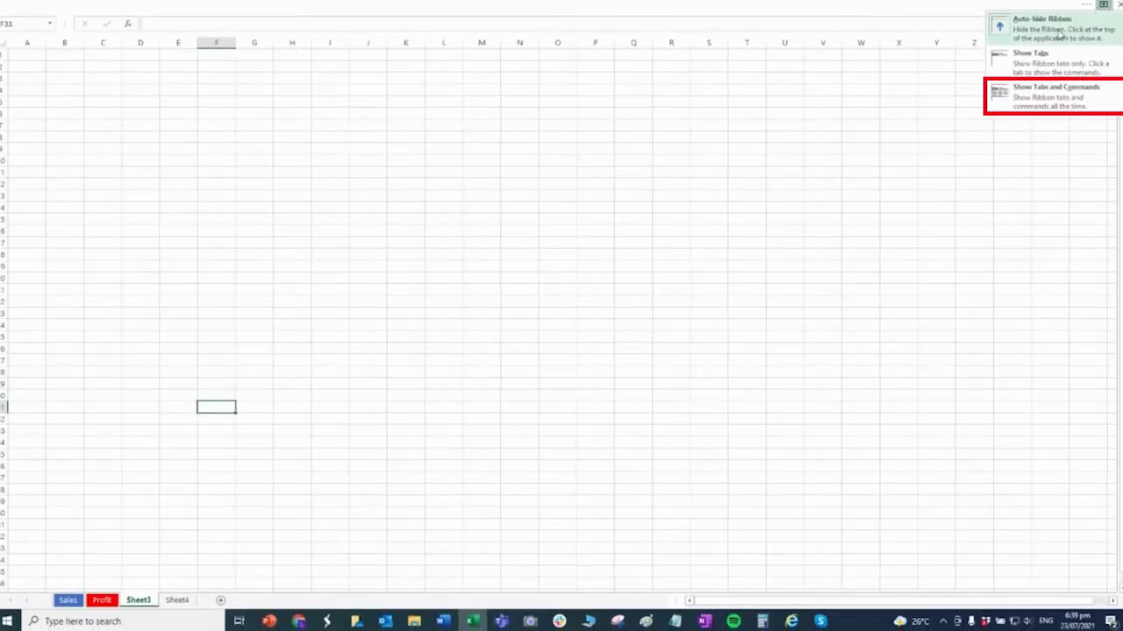
pyautogui.click(1053, 96)
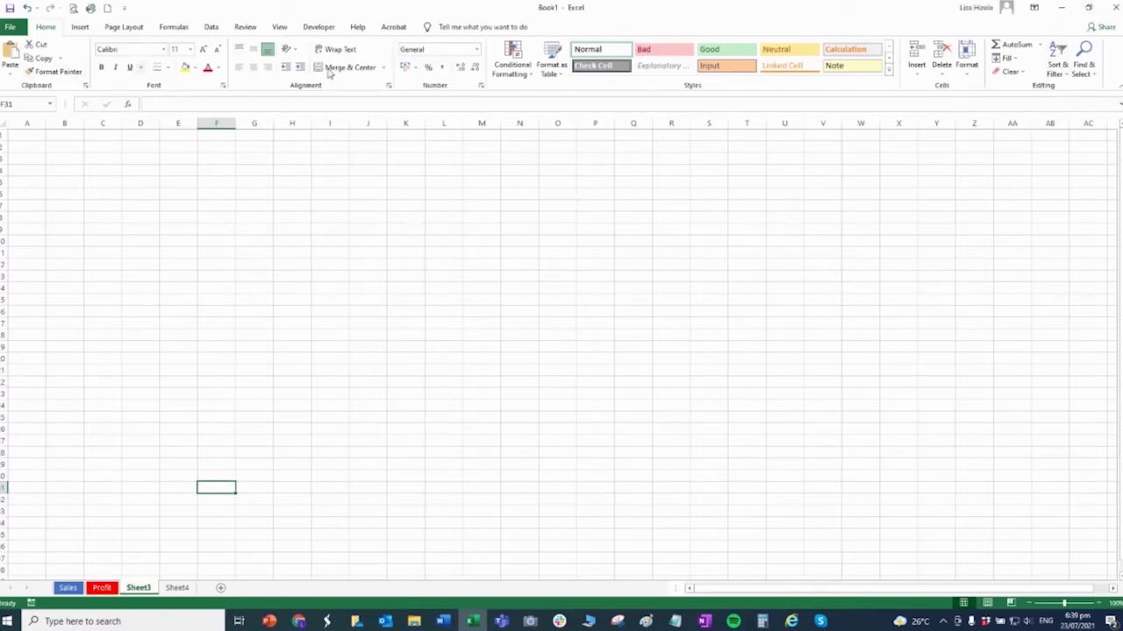
pyautogui.click(1034, 9)
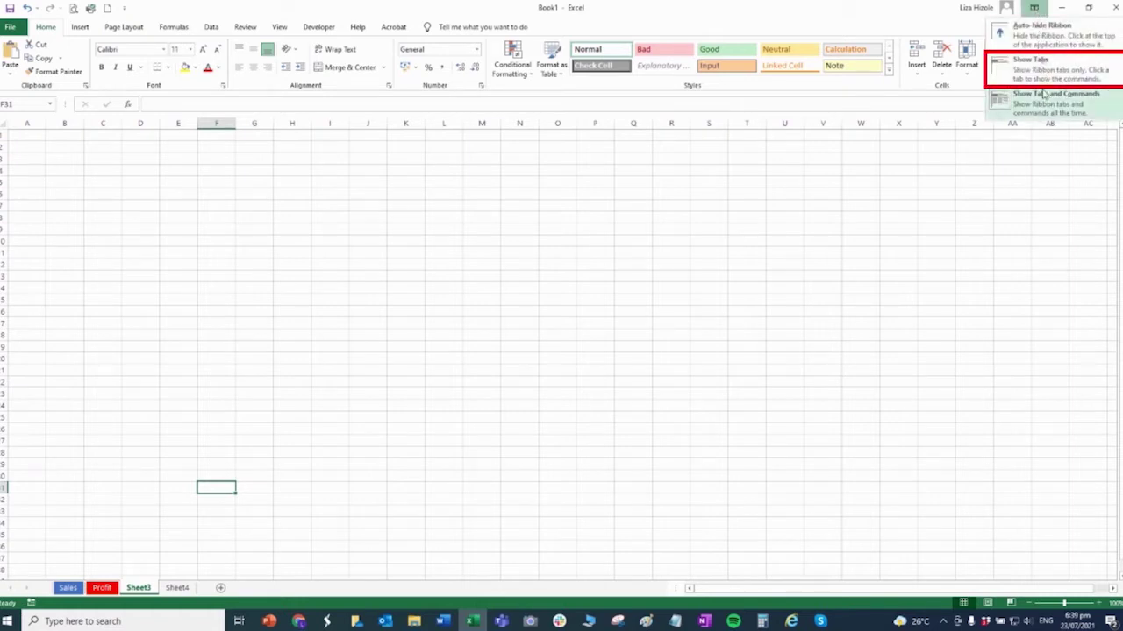
pyautogui.click(1039, 69)
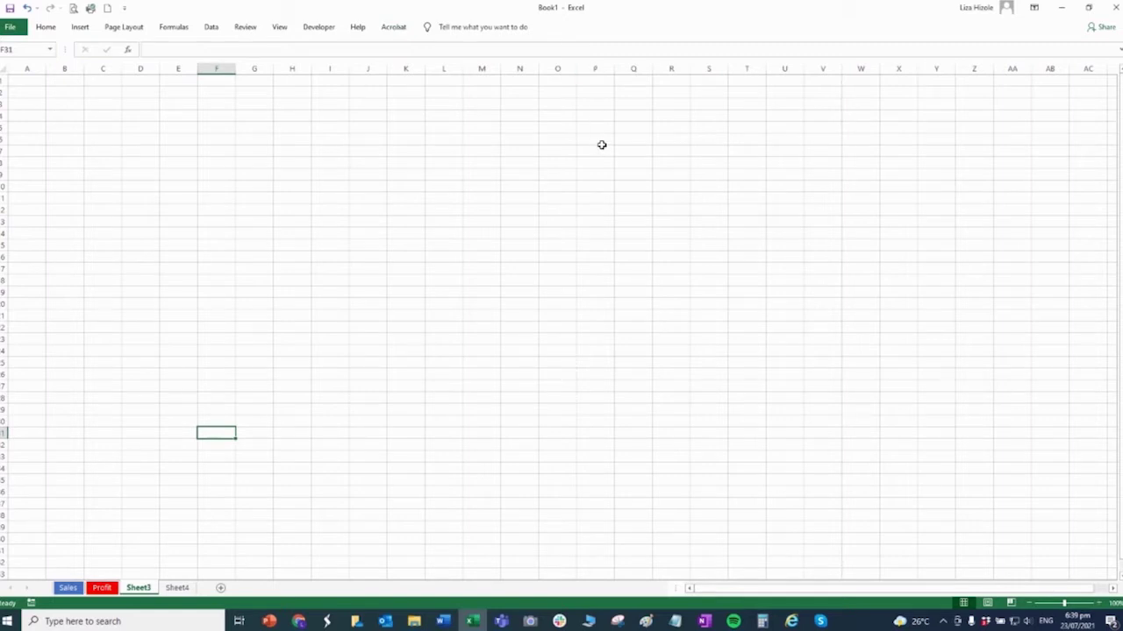
pyautogui.click(1036, 8)
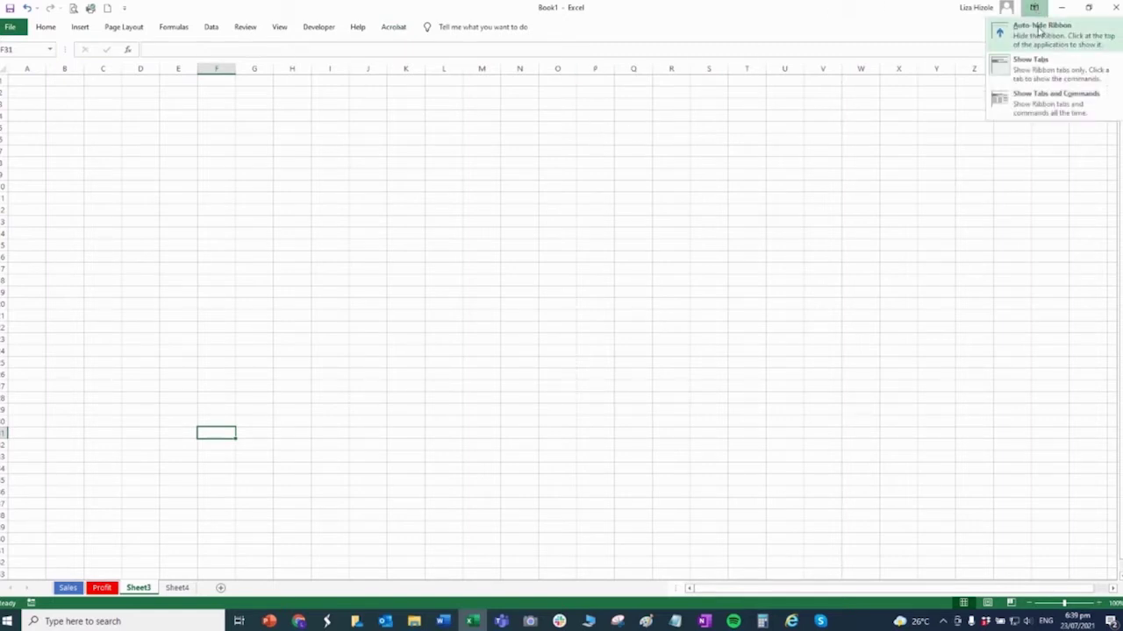
pyautogui.click(1052, 103)
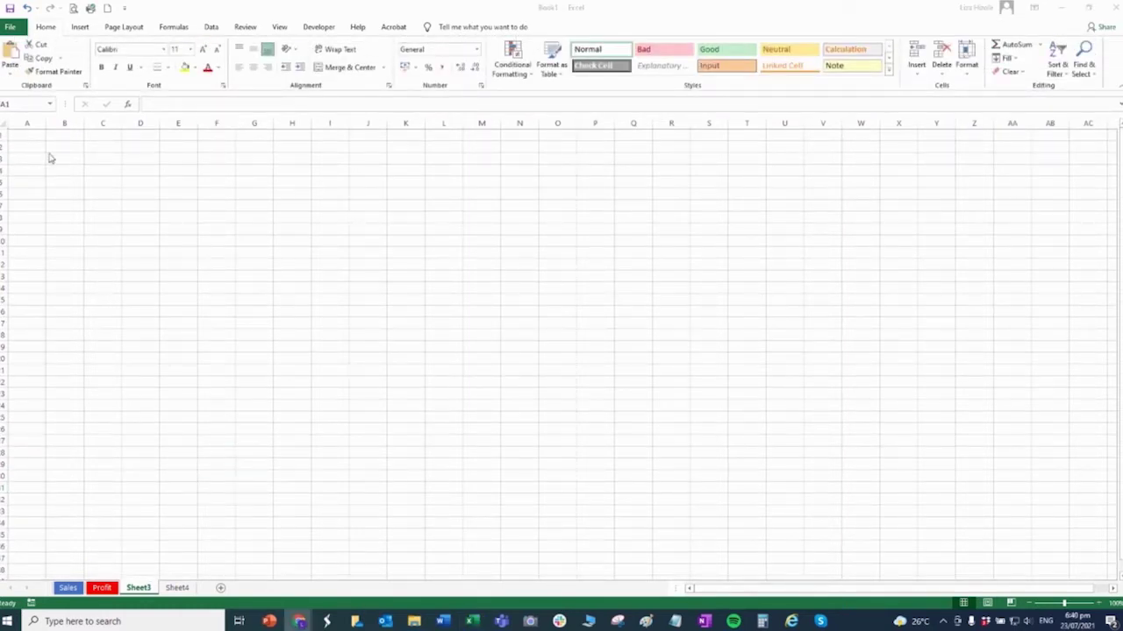
# Select the whole worksheet, then a block of rows and column A, clearing each
pyautogui.click(24, 120)
pyautogui.moveTo(24, 121); pyautogui.dragTo(561, 176)
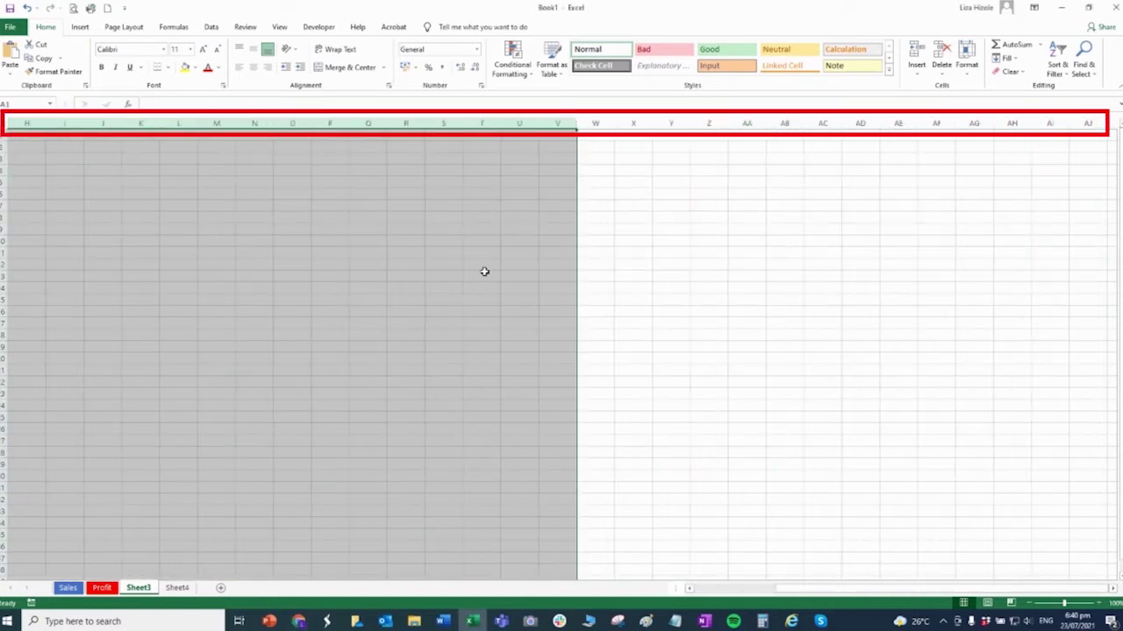
pyautogui.click(213, 300)
pyautogui.moveTo(5, 143); pyautogui.dragTo(4, 499)
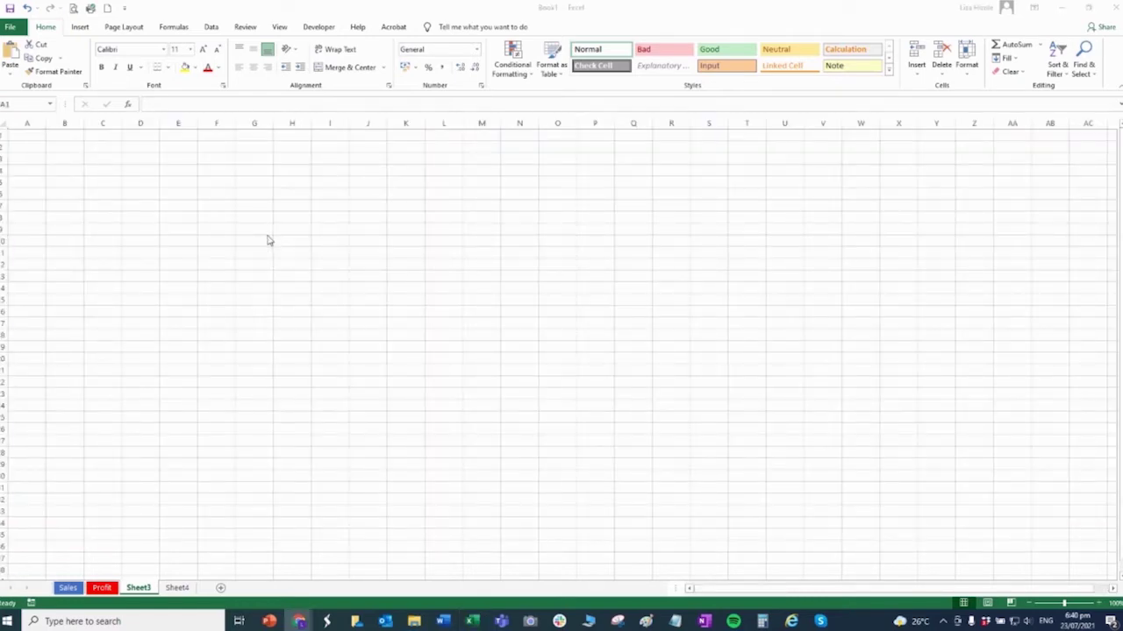
pyautogui.moveTo(38, 123); pyautogui.dragTo(5, 276)
pyautogui.click(20, 181)
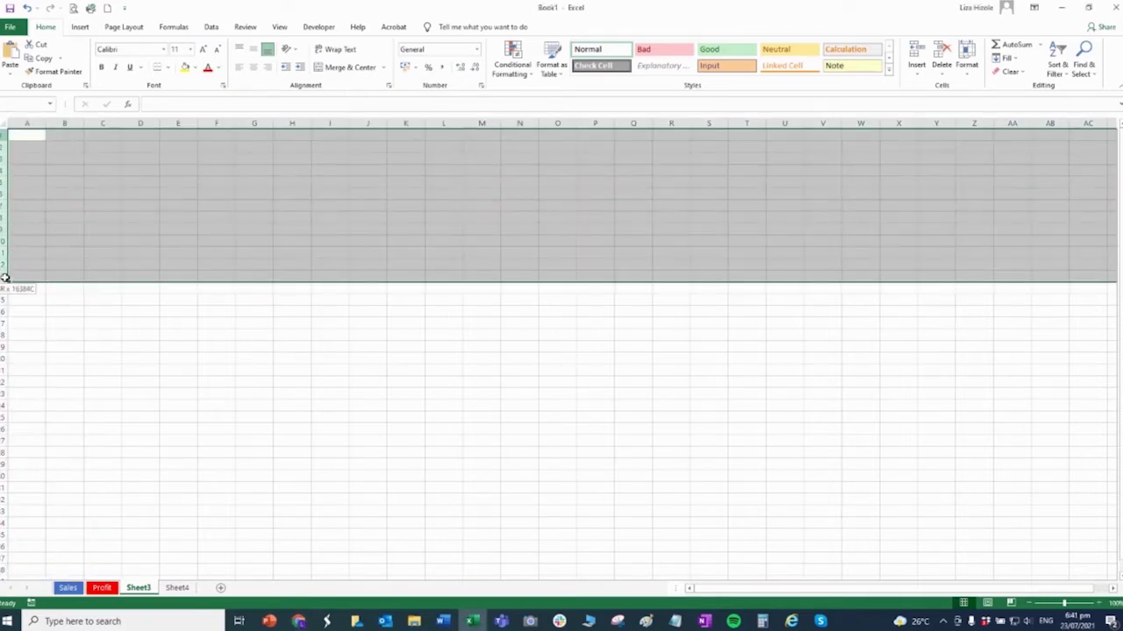
pyautogui.click(80, 209)
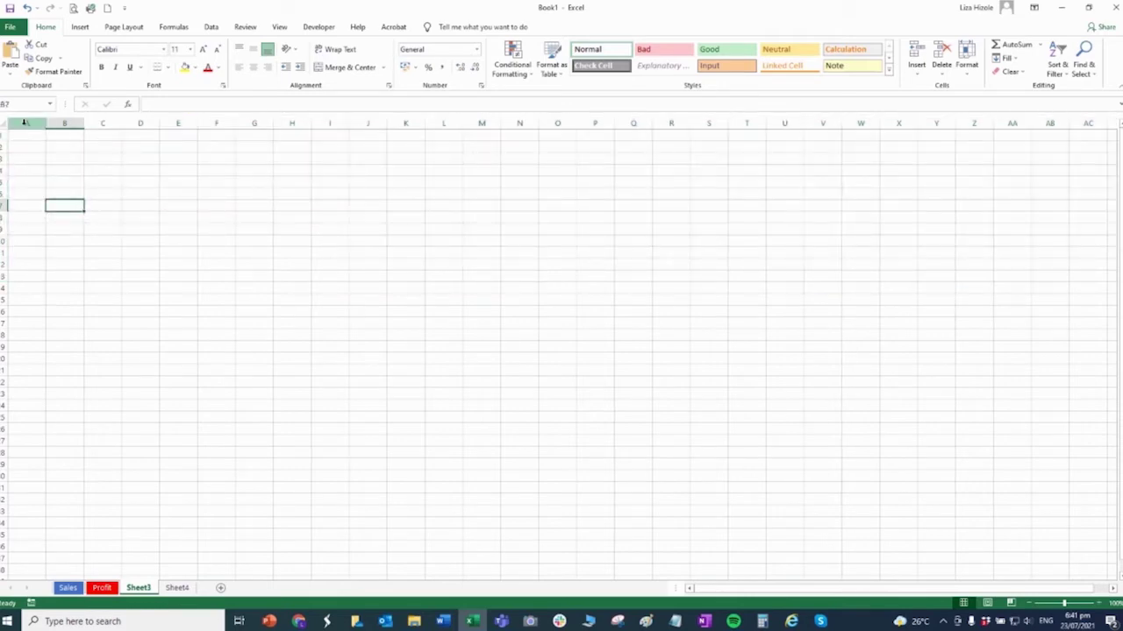
# Select column A, rows 1–9 and columns A–G, finishing with rows 2–18
pyautogui.click(24, 124)
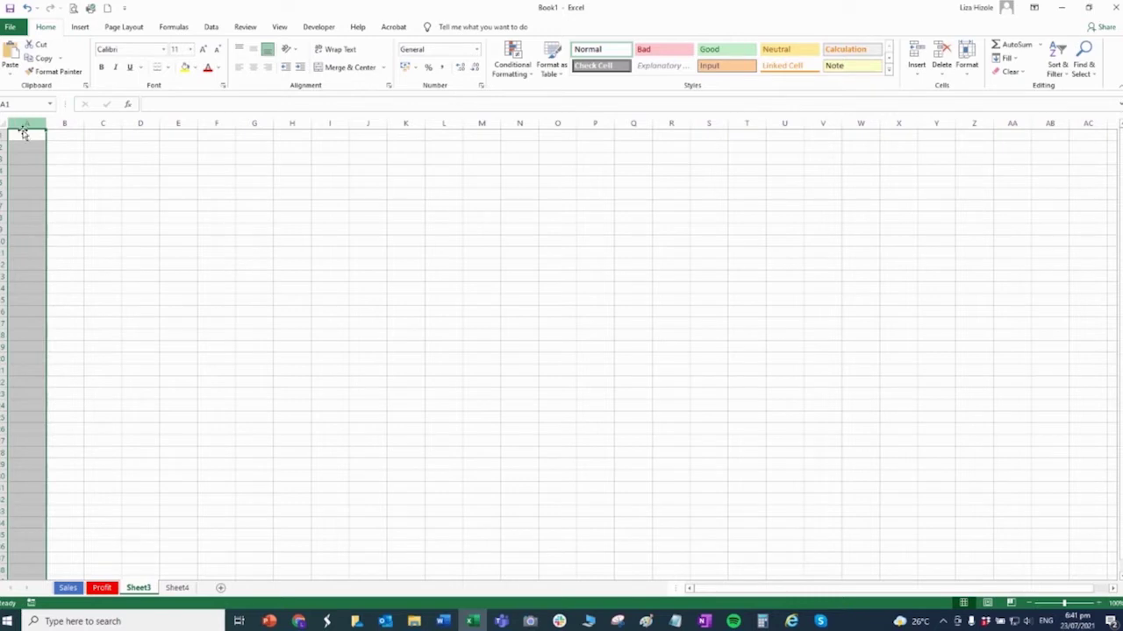
pyautogui.click(55, 166)
pyautogui.moveTo(5, 132); pyautogui.dragTo(5, 237)
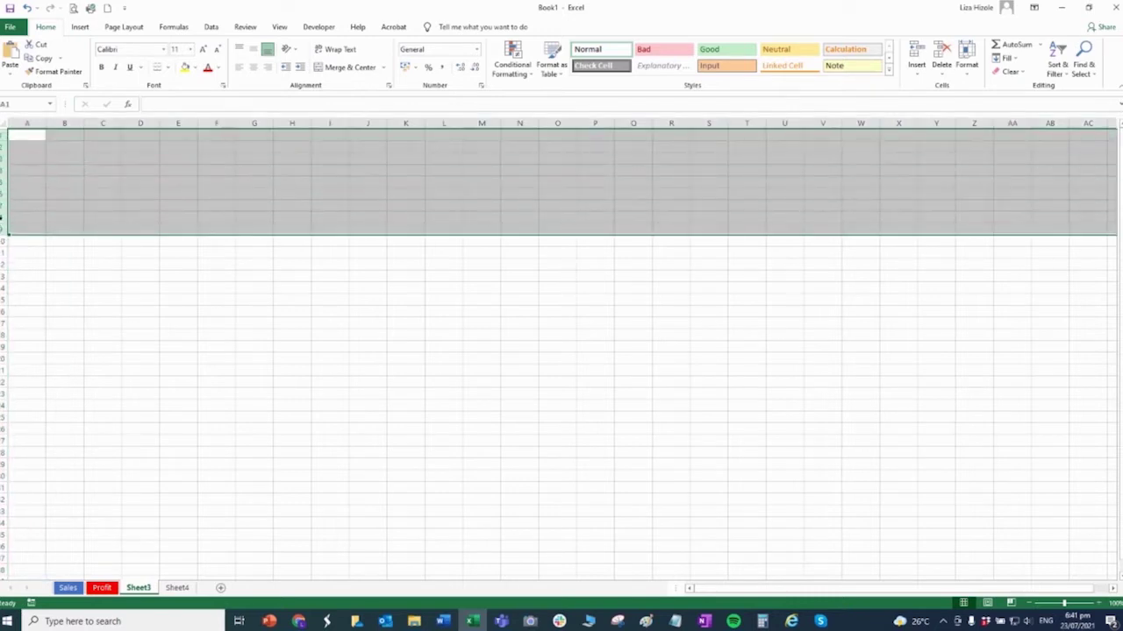
pyautogui.click(91, 204)
pyautogui.click(26, 124)
pyautogui.moveTo(26, 123); pyautogui.dragTo(265, 126)
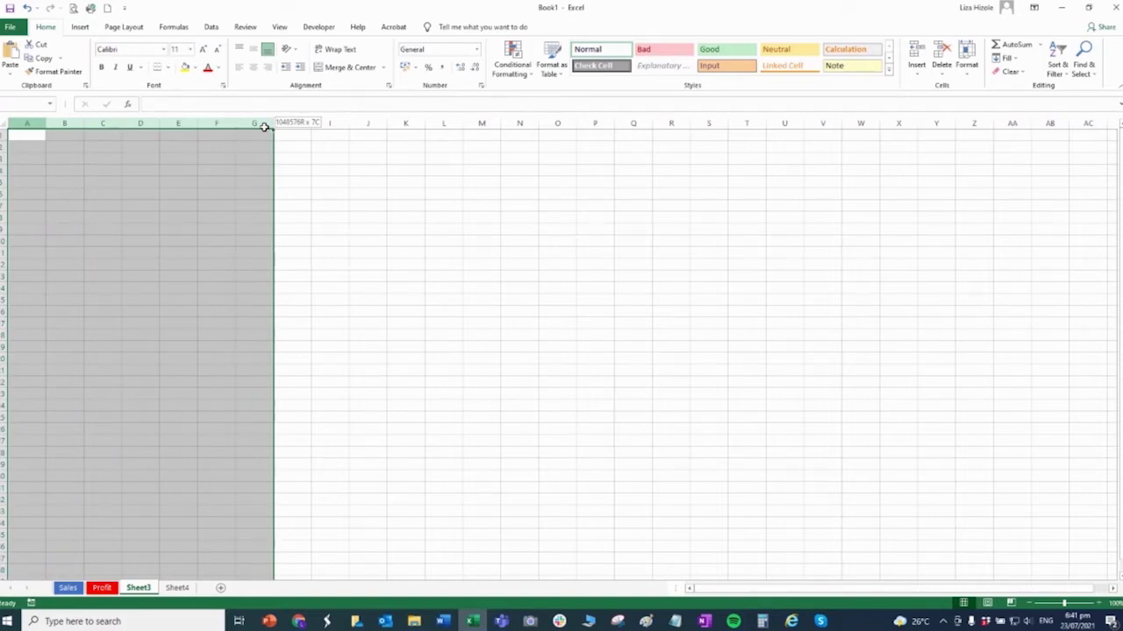
pyautogui.moveTo(265, 127); pyautogui.dragTo(265, 127)
pyautogui.click(178, 217)
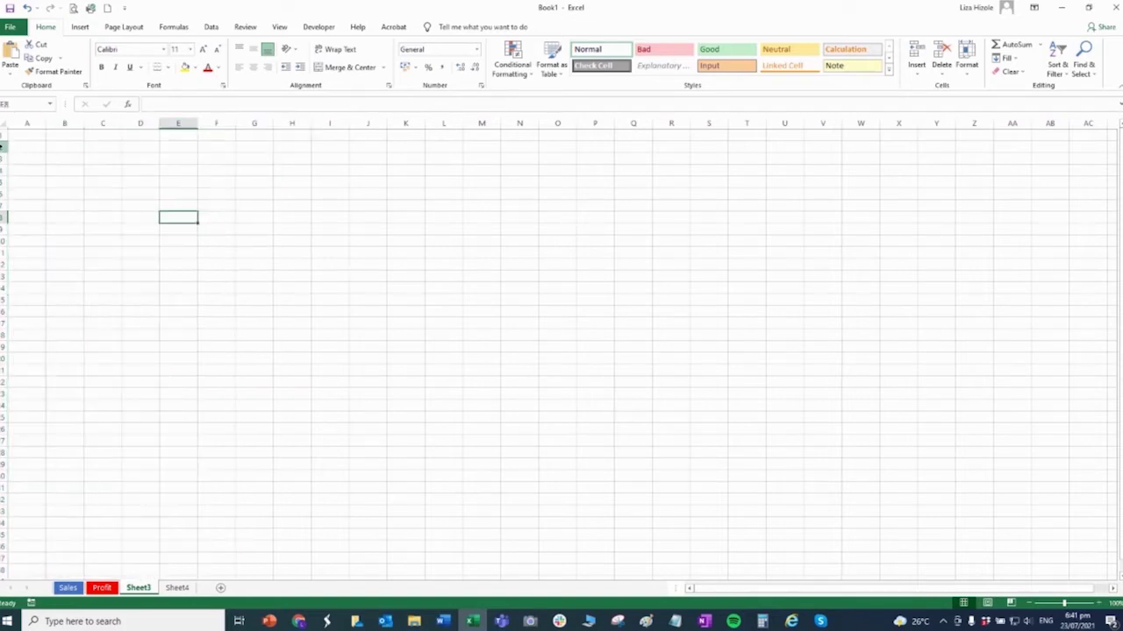
pyautogui.click(3, 147)
pyautogui.moveTo(3, 146); pyautogui.dragTo(4, 340)
pyautogui.click(219, 265)
pyautogui.click(23, 138)
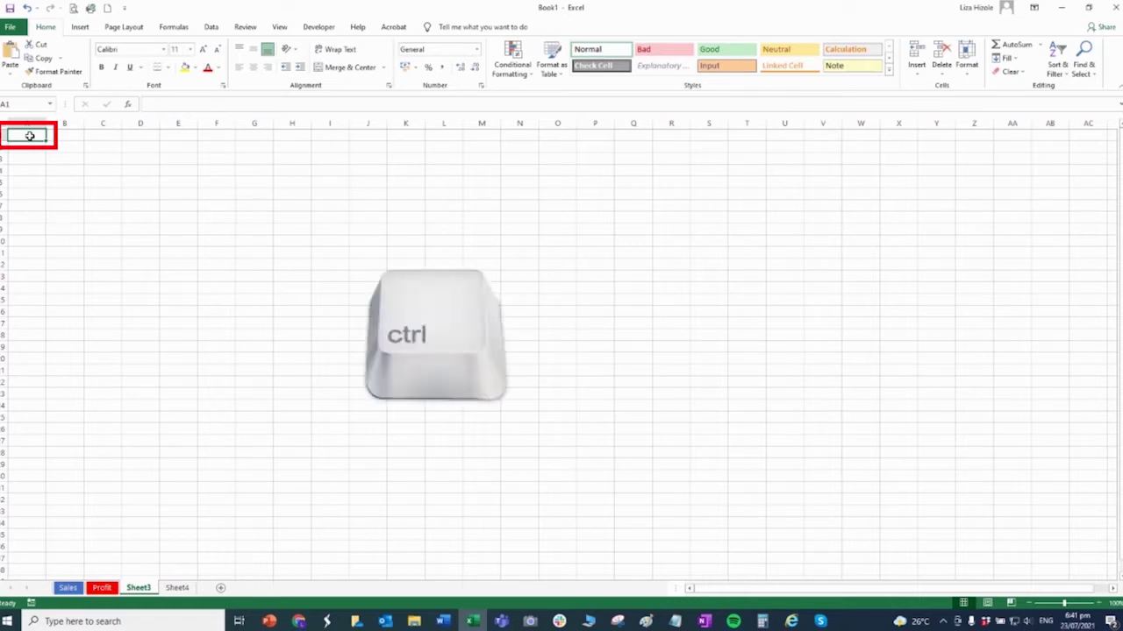
pyautogui.hotkey('ctrl', 'Right')
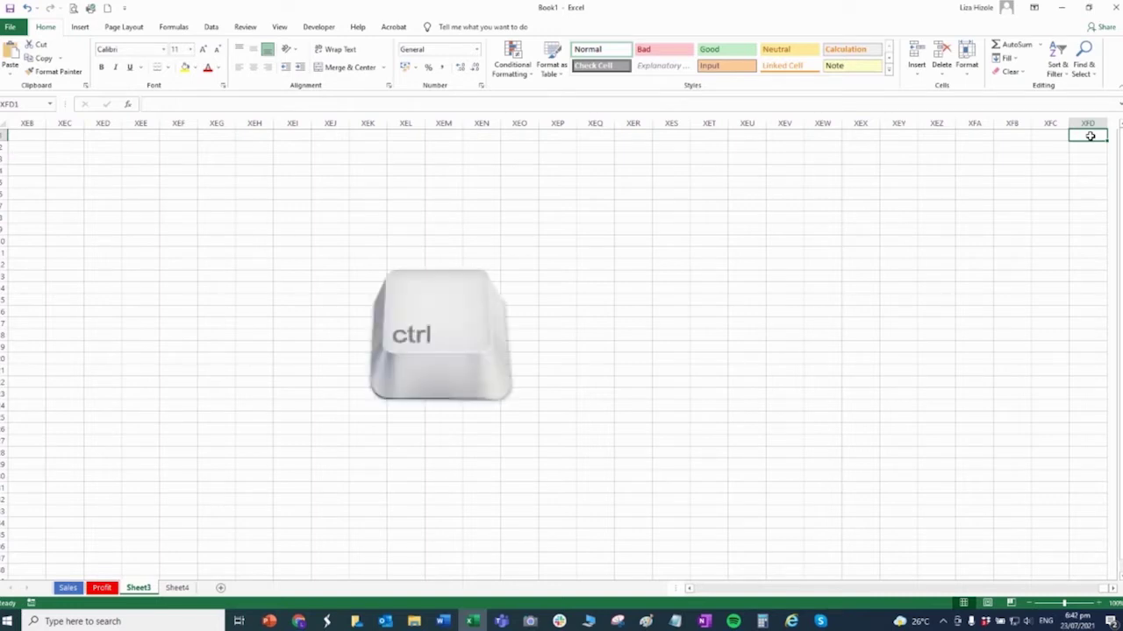
pyautogui.hotkey('ctrl', 'Home')
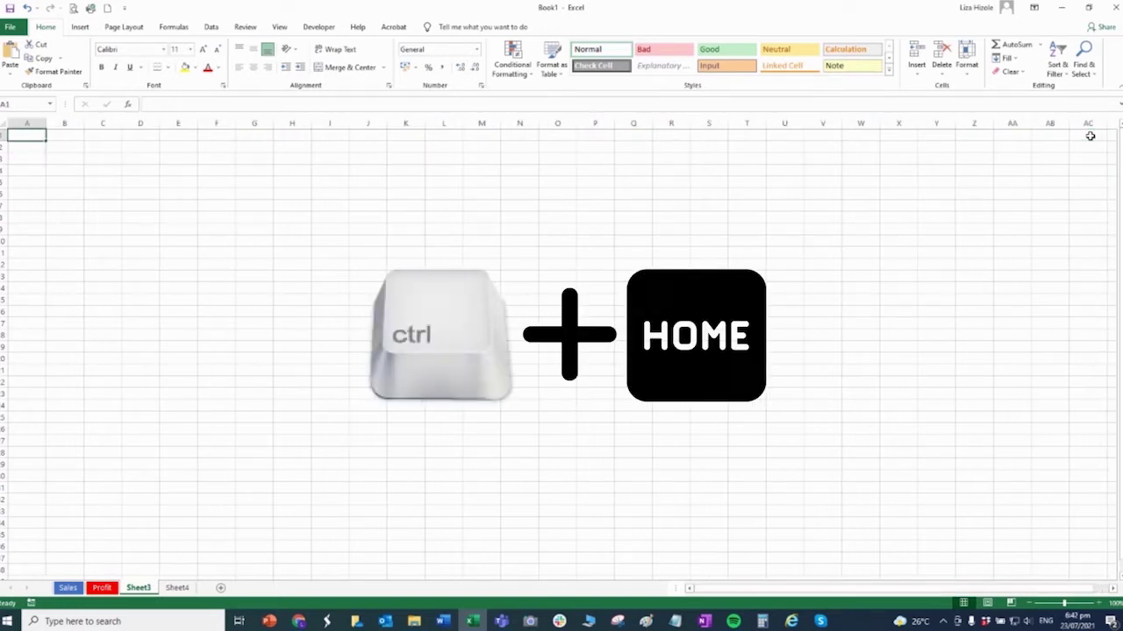
pyautogui.click(33, 146)
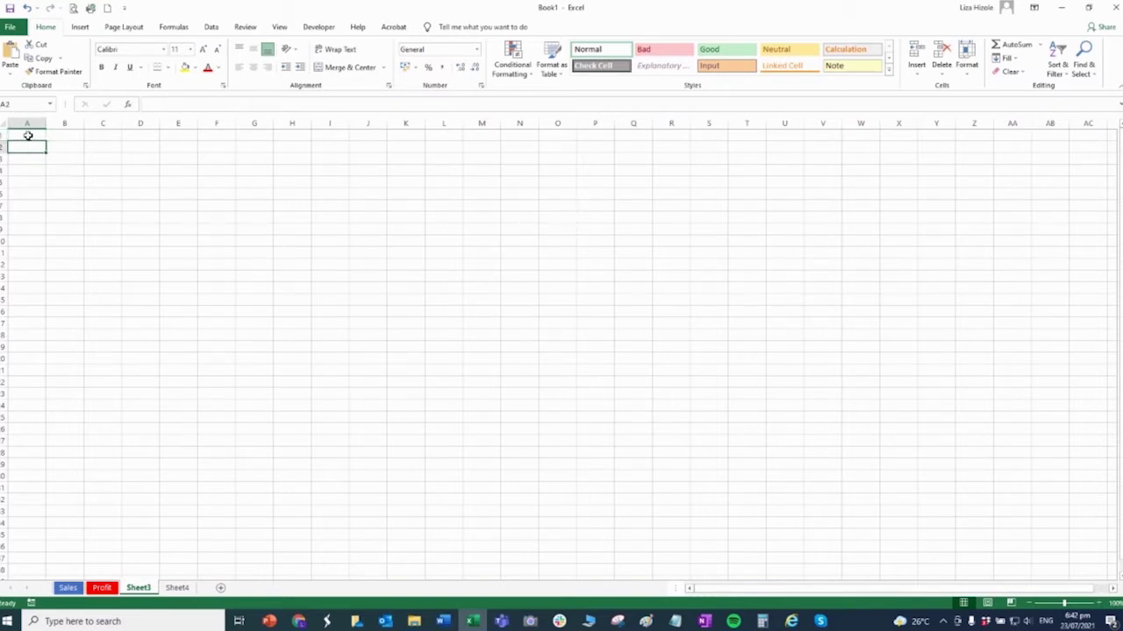
pyautogui.click(28, 136)
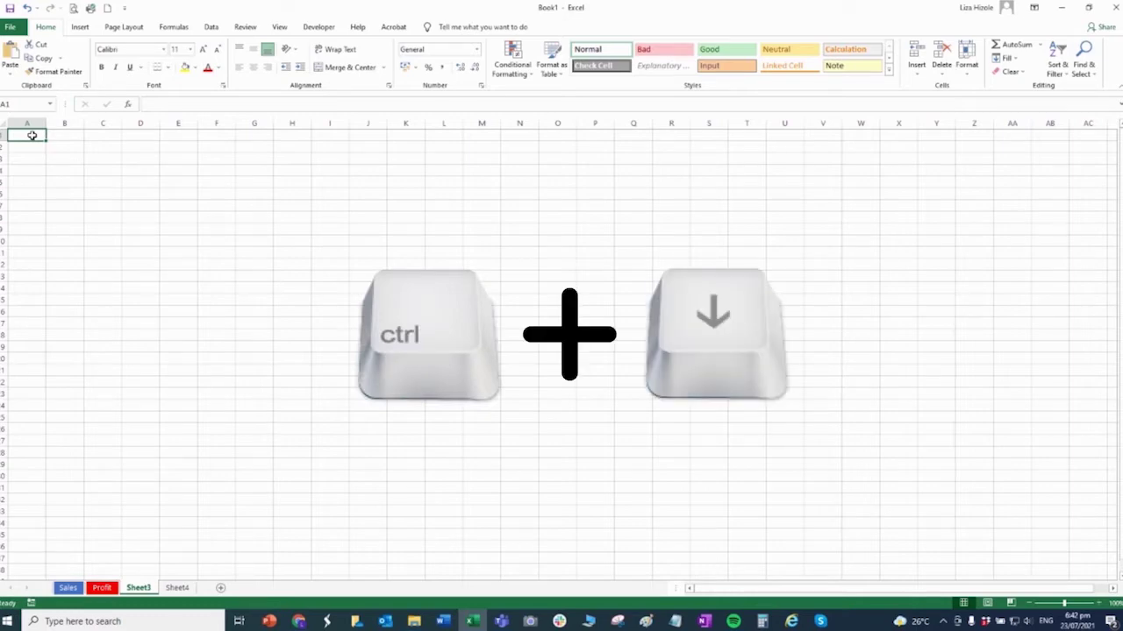
pyautogui.hotkey('ctrl', 'Down')
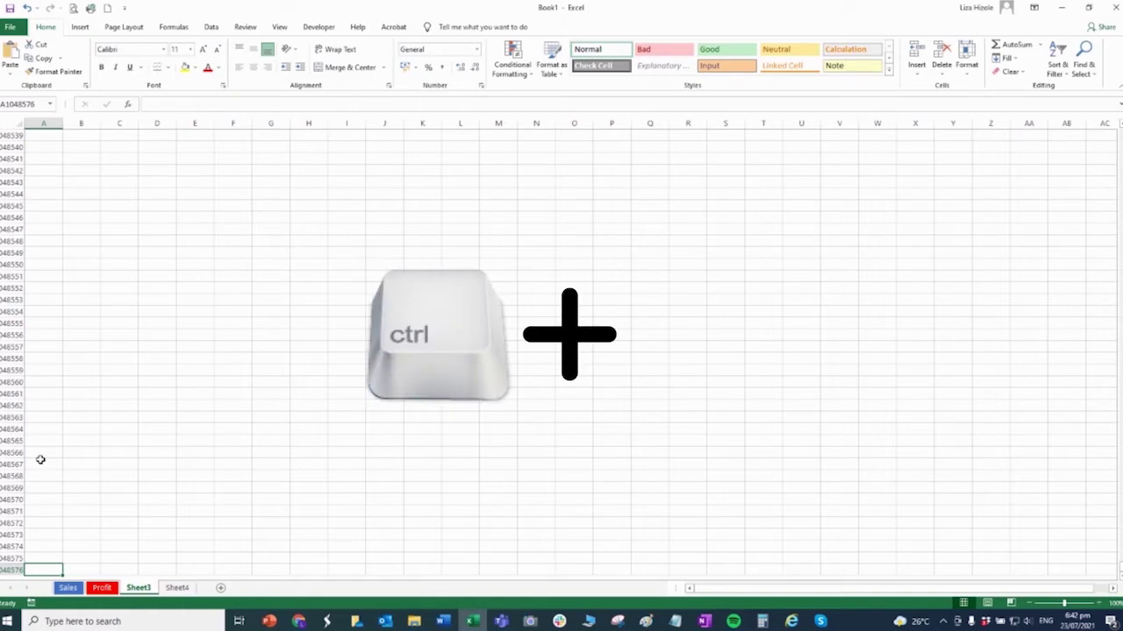
pyautogui.hotkey('ctrl', 'Home')
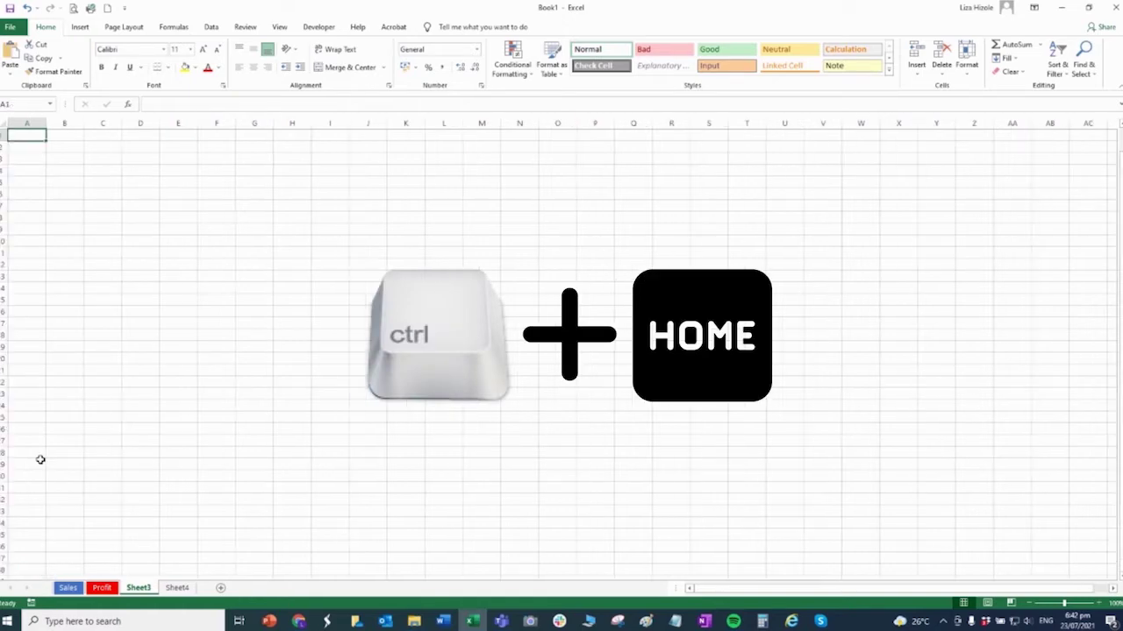
pyautogui.click(26, 134)
pyautogui.click(66, 158)
pyautogui.click(63, 134)
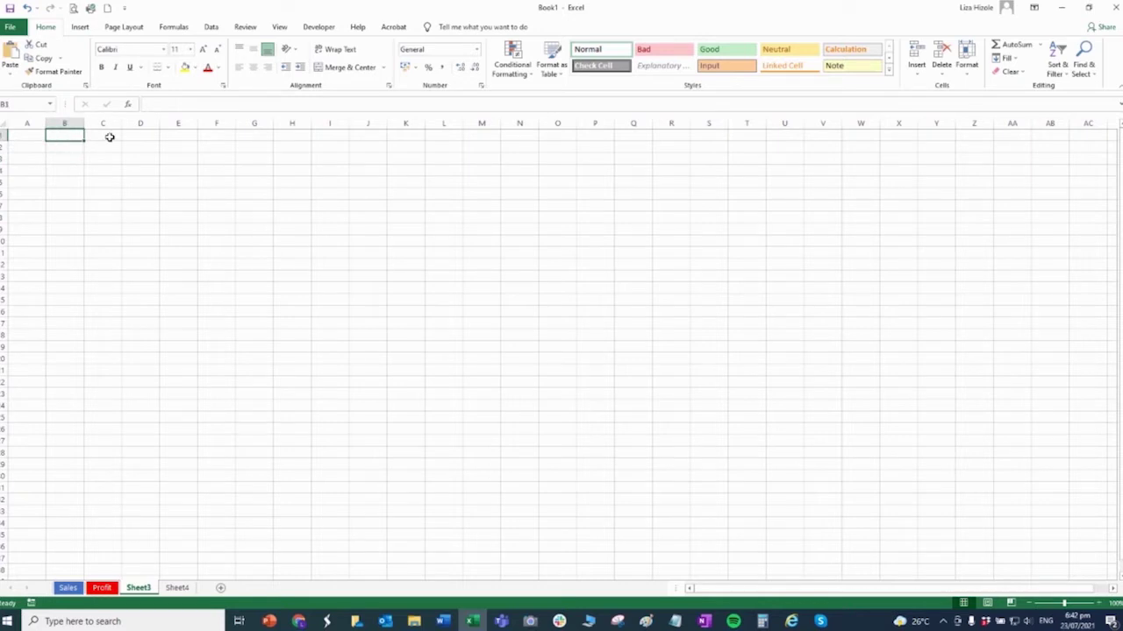
pyautogui.click(105, 136)
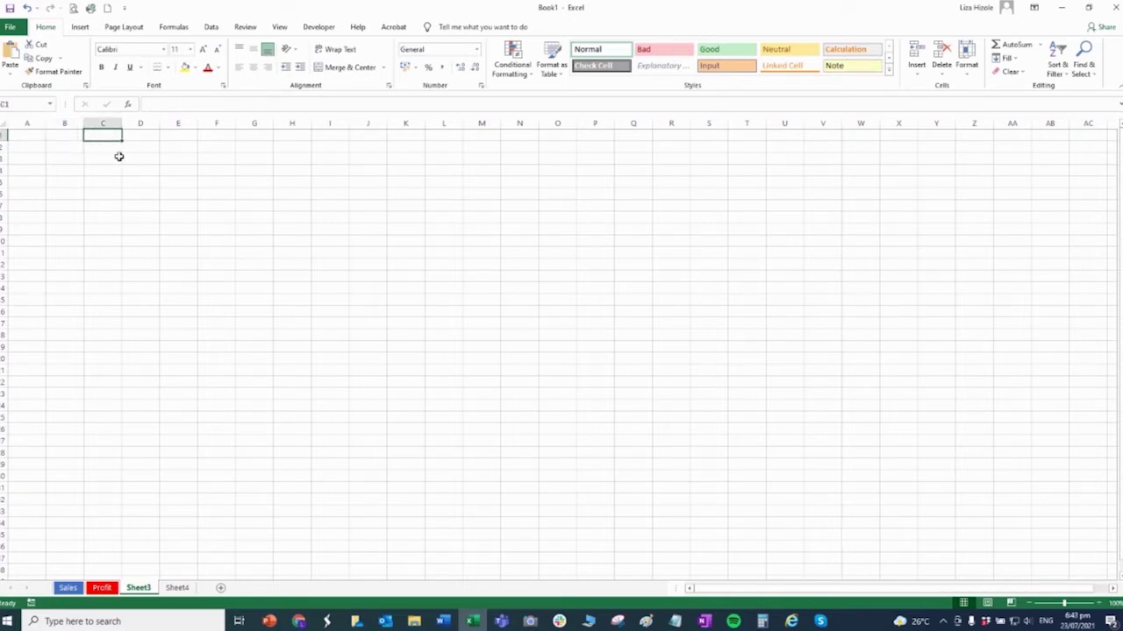
pyautogui.click(177, 172)
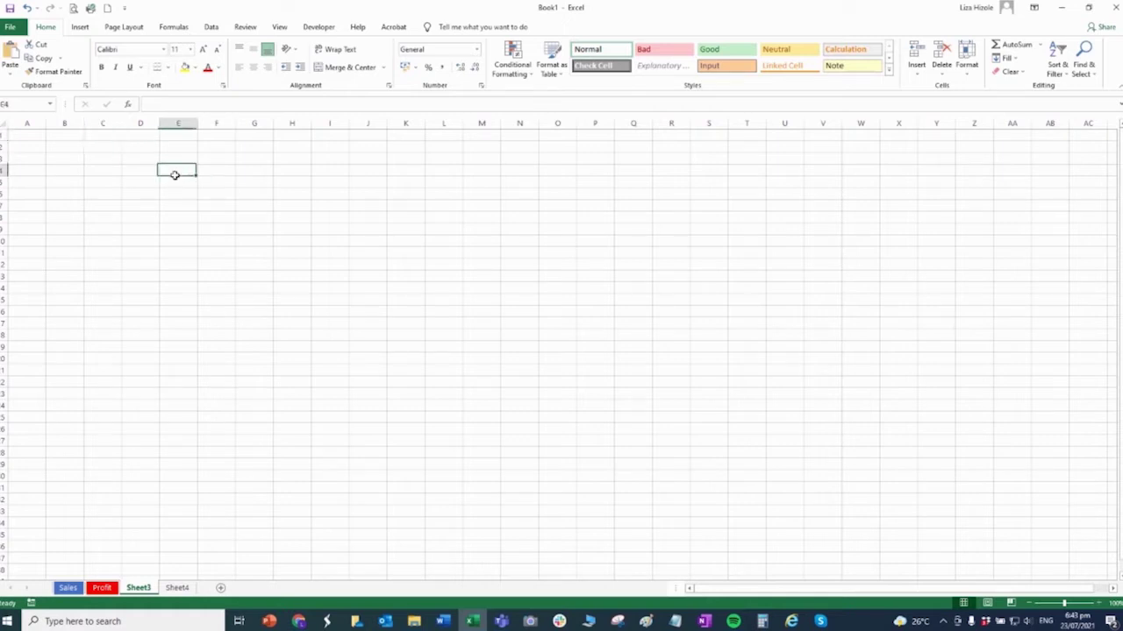
pyautogui.moveTo(184, 175); pyautogui.dragTo(332, 243)
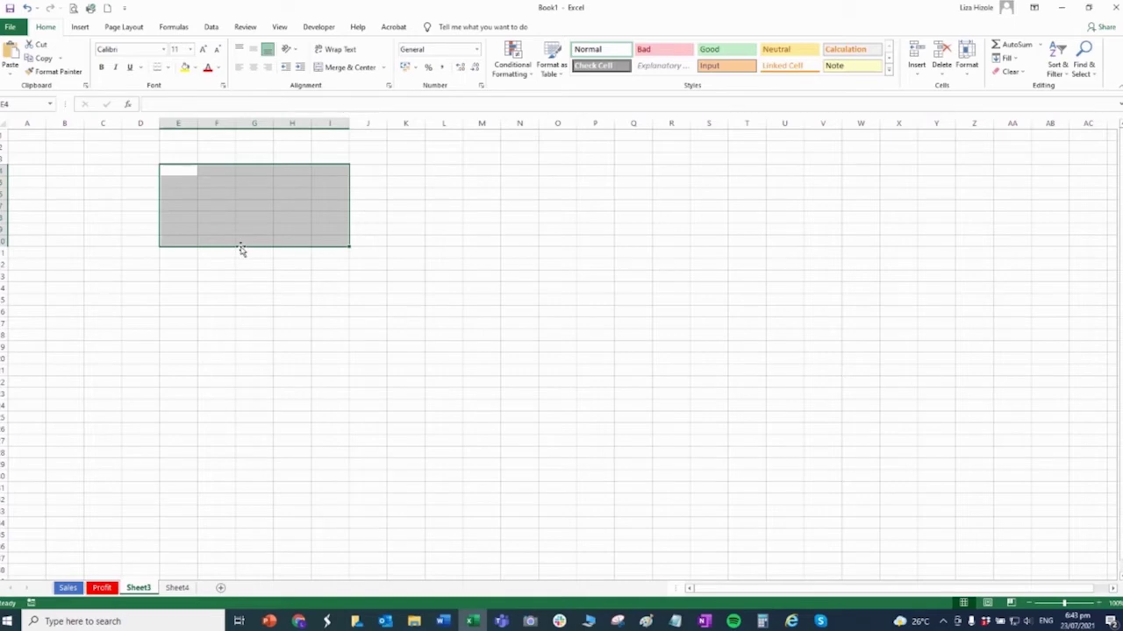
# Enter the label 'E4' in cell E4
pyautogui.click(174, 172)
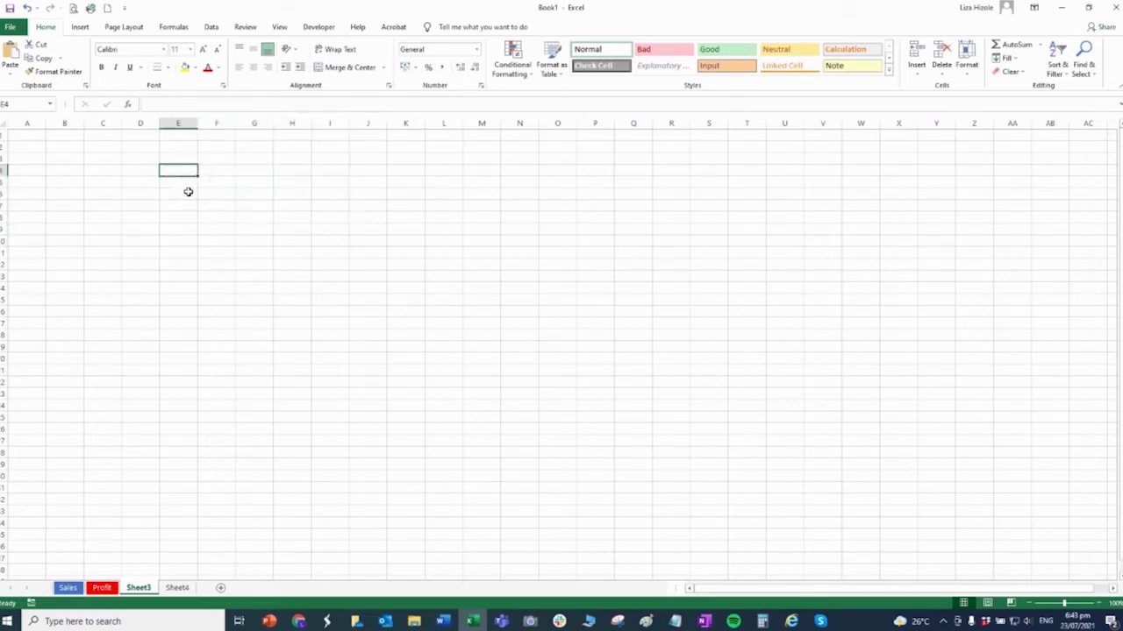
pyautogui.write('e')
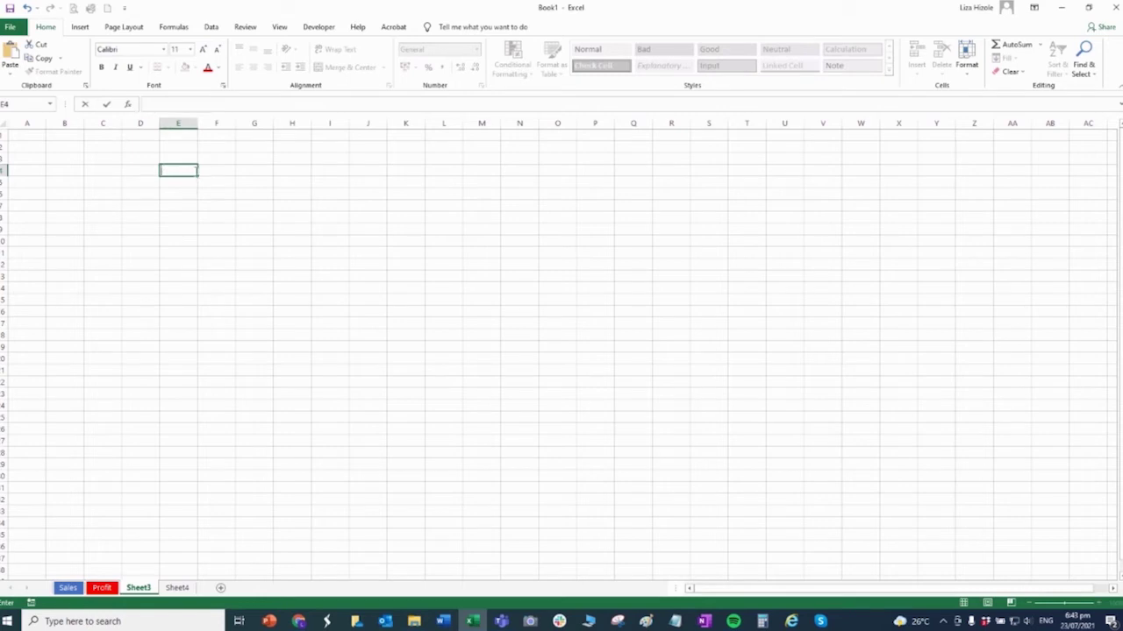
pyautogui.write('E4')
pyautogui.press('Return')
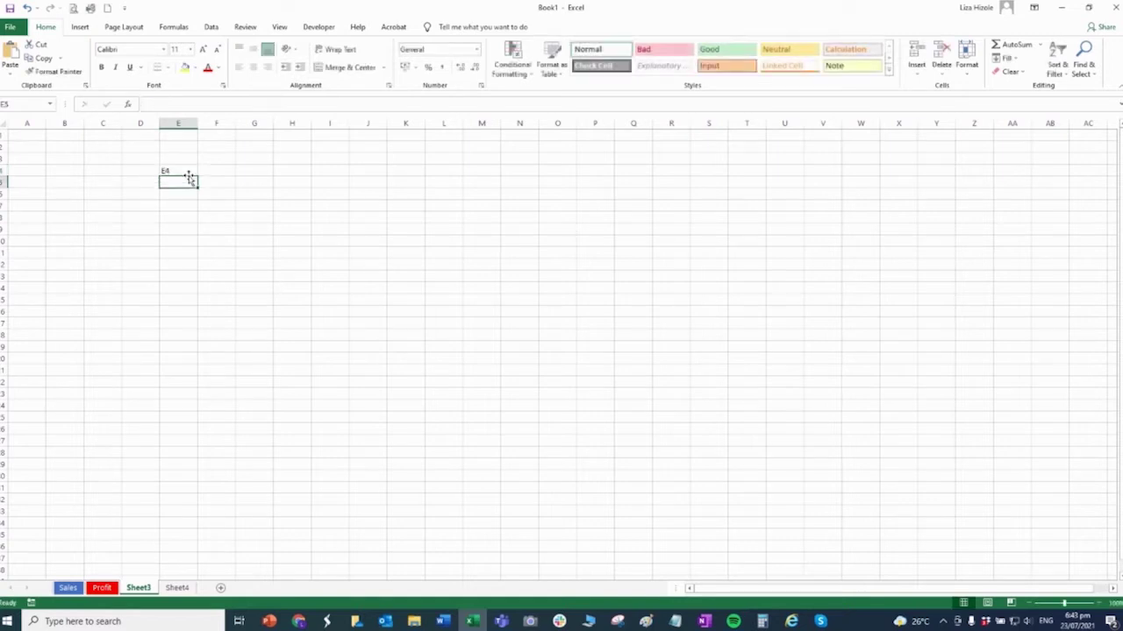
pyautogui.click(173, 124)
pyautogui.click(178, 170)
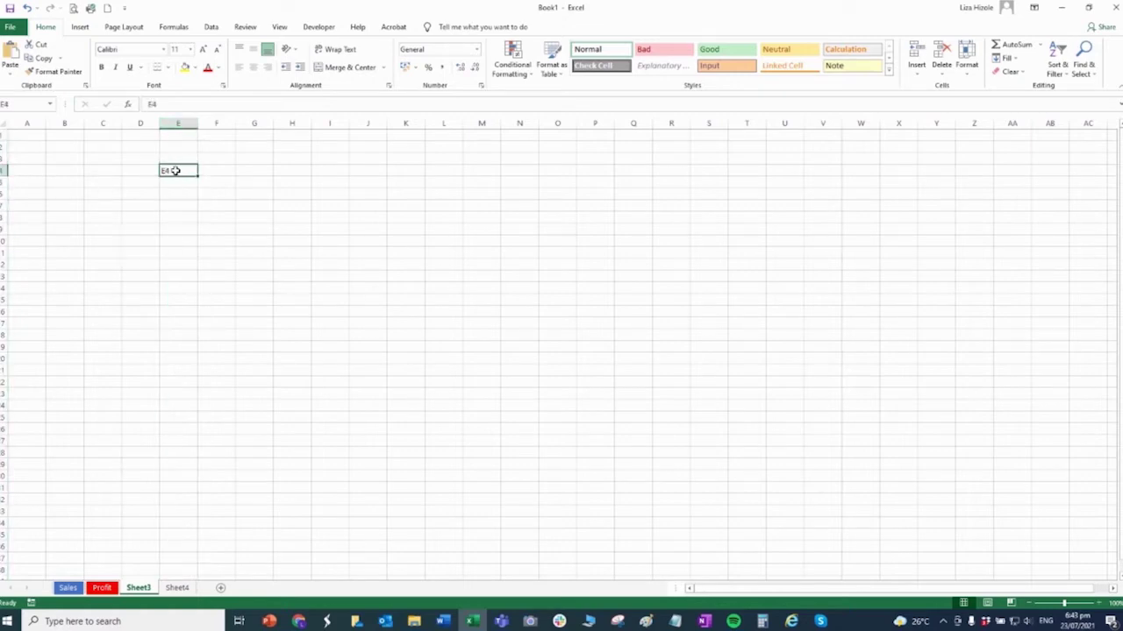
pyautogui.hotkey('alt', 'Tab')
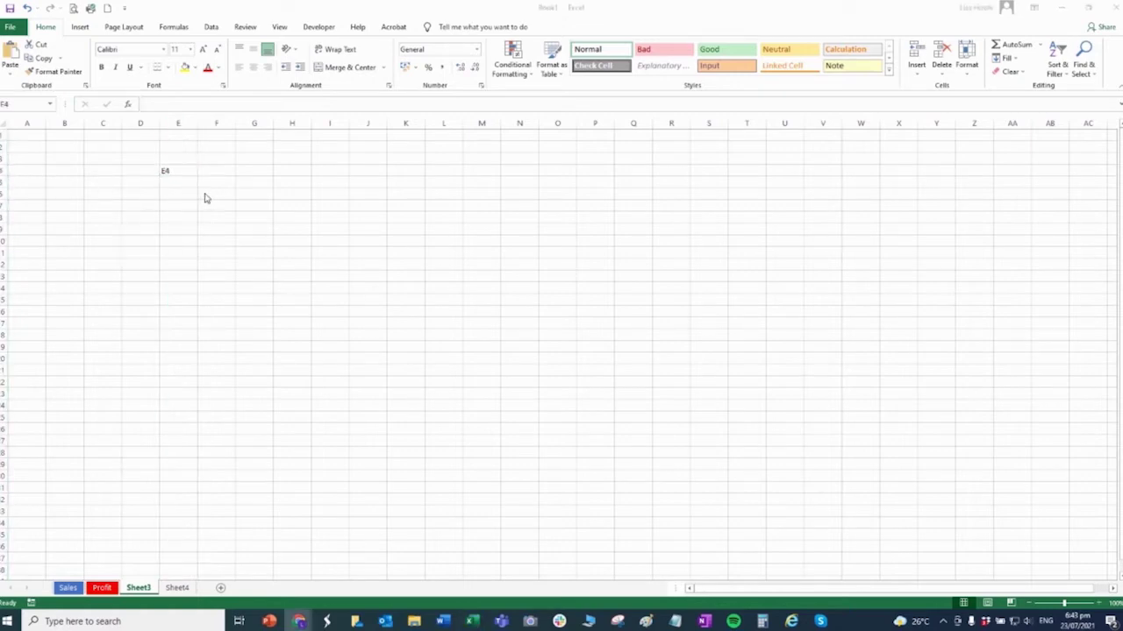
pyautogui.hotkey('alt', 'Tab')
# Enter the label 'G8' in cell G8 and select the range E4:G8
pyautogui.click(254, 196)
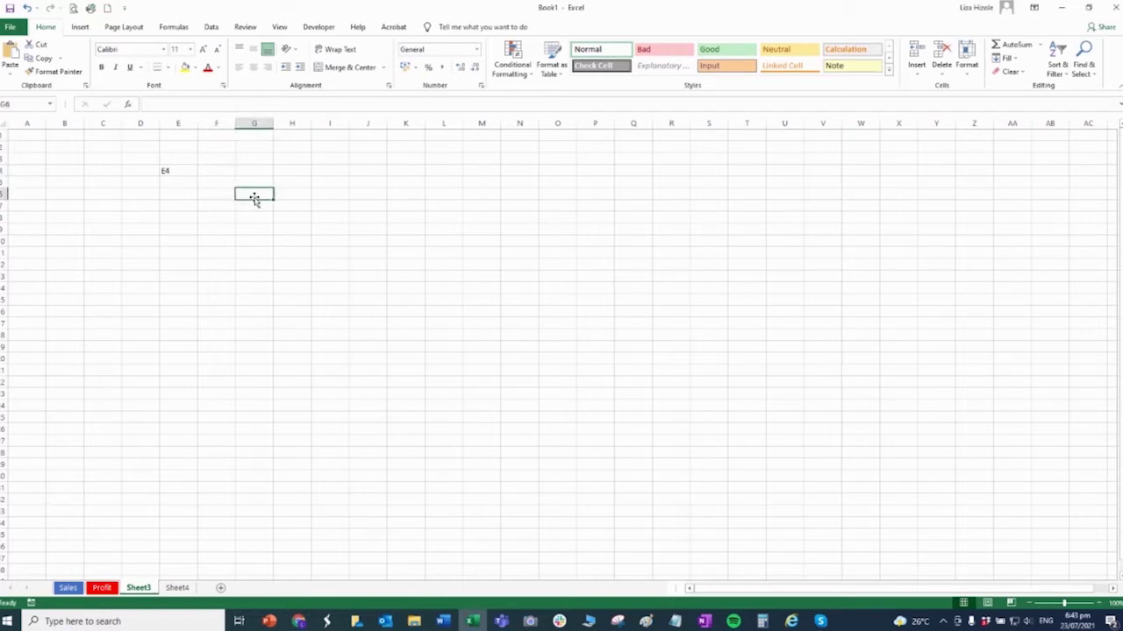
pyautogui.click(253, 216)
pyautogui.write('G8')
pyautogui.press('Return')
pyautogui.click(279, 286)
pyautogui.moveTo(167, 168); pyautogui.dragTo(246, 219)
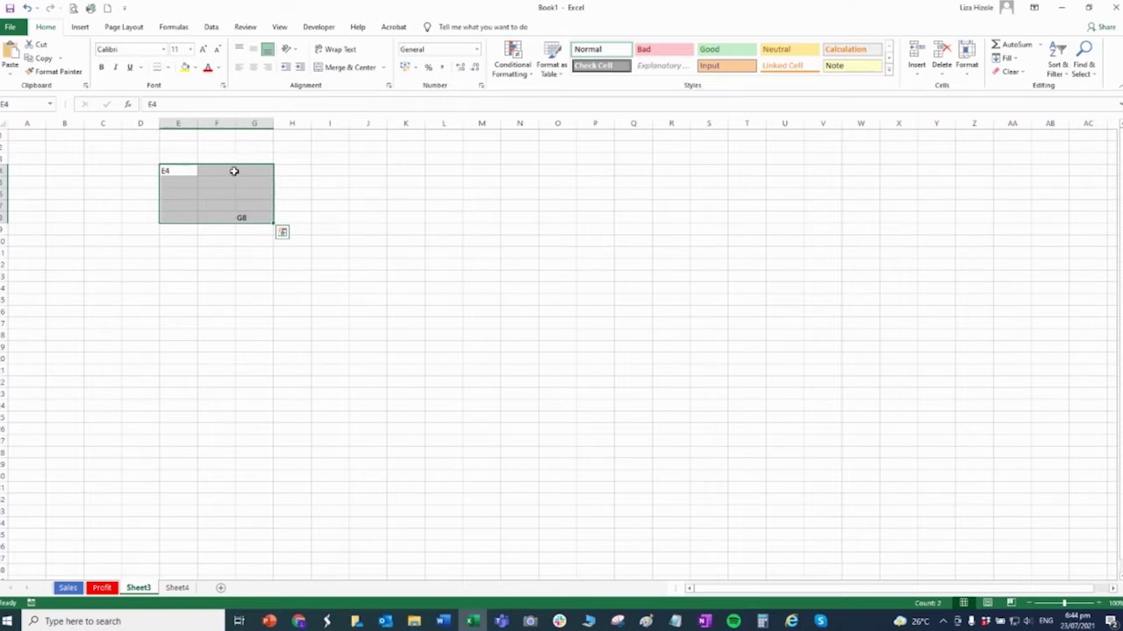
pyautogui.click(237, 253)
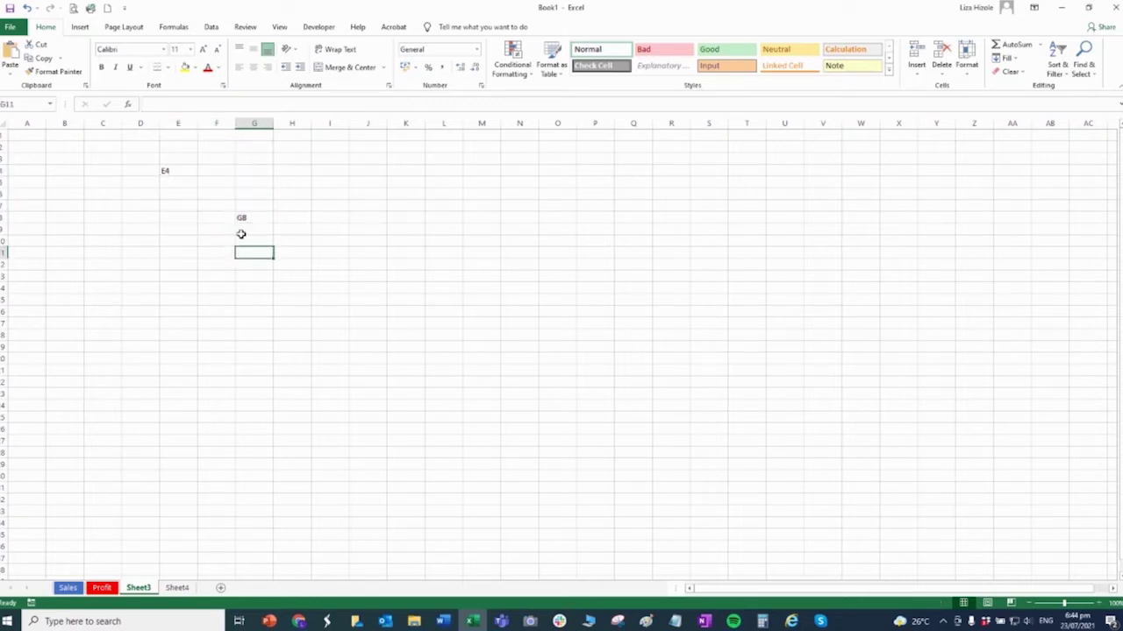
pyautogui.click(282, 241)
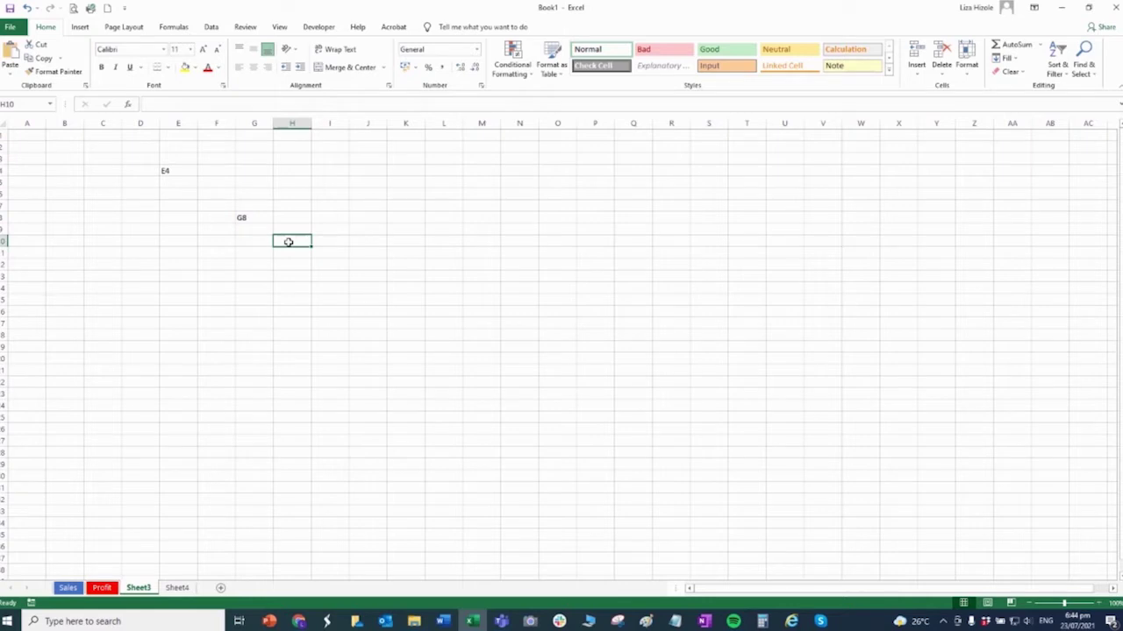
# Type the range reference 'E4:G8' into cell H10
pyautogui.write('E4')
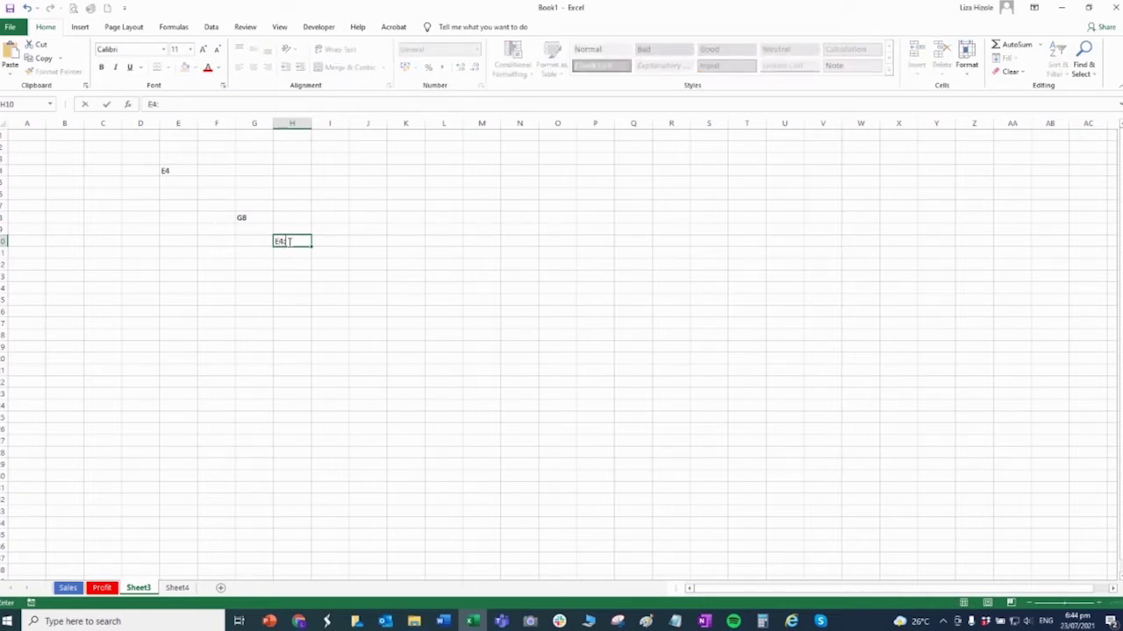
pyautogui.write(':F')
pyautogui.press('BackSpace')
pyautogui.write('G8')
pyautogui.press('Return')
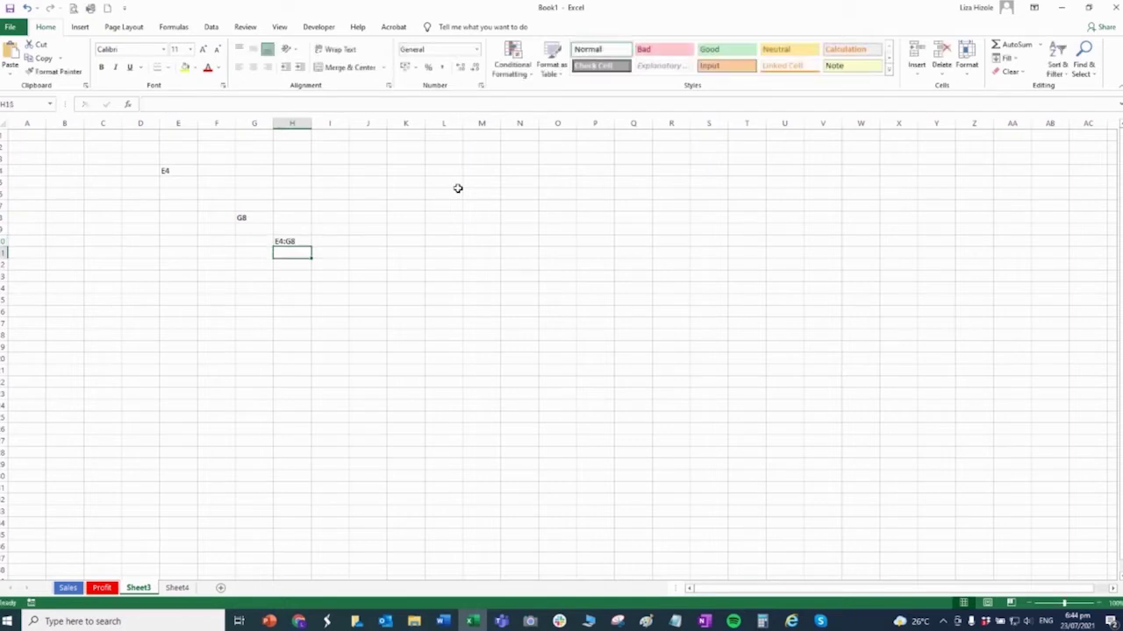
pyautogui.click(281, 241)
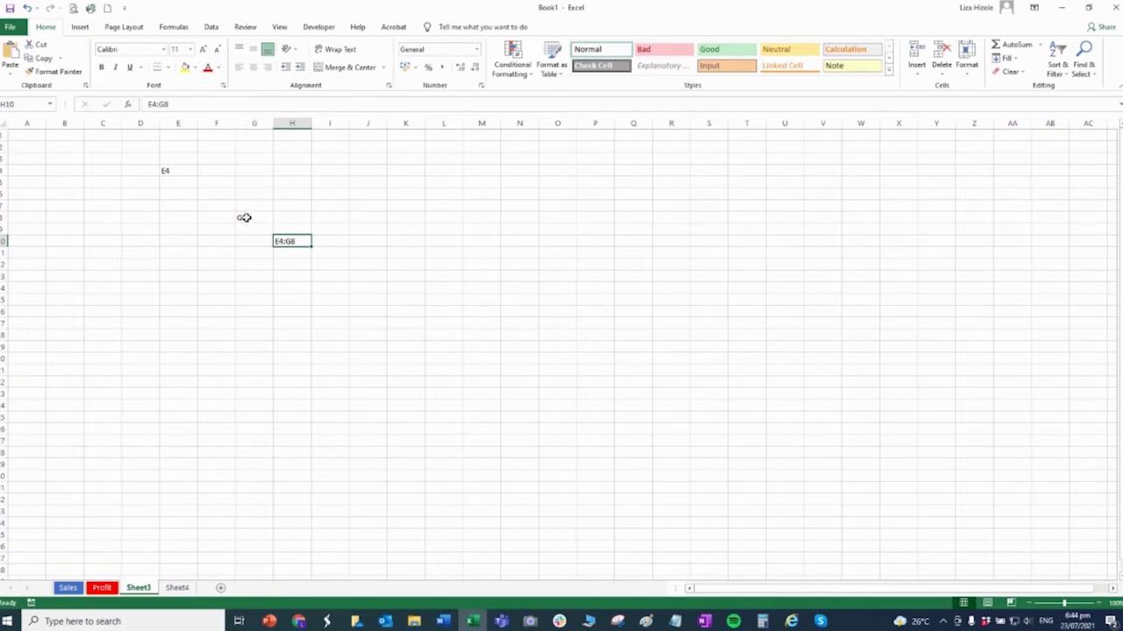
pyautogui.click(296, 275)
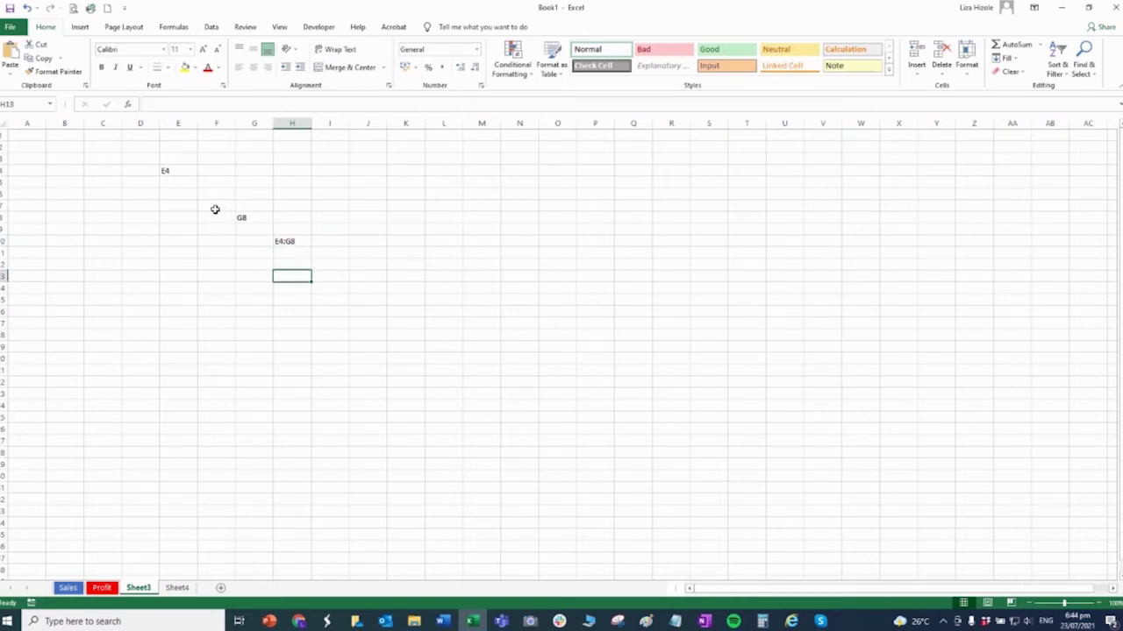
pyautogui.click(174, 171)
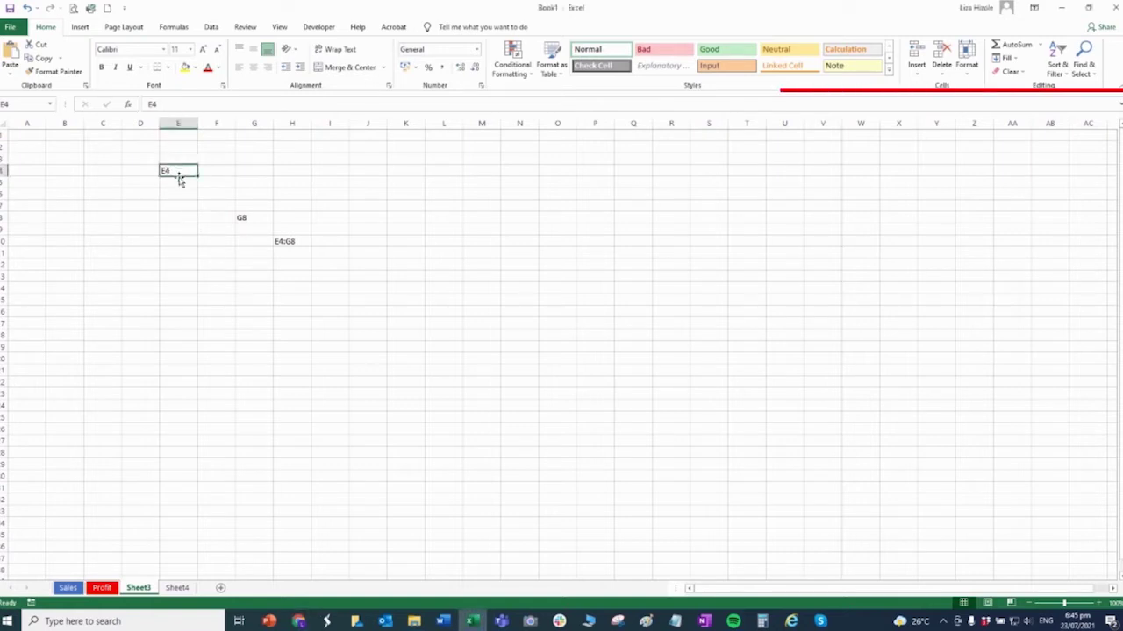
pyautogui.click(170, 104)
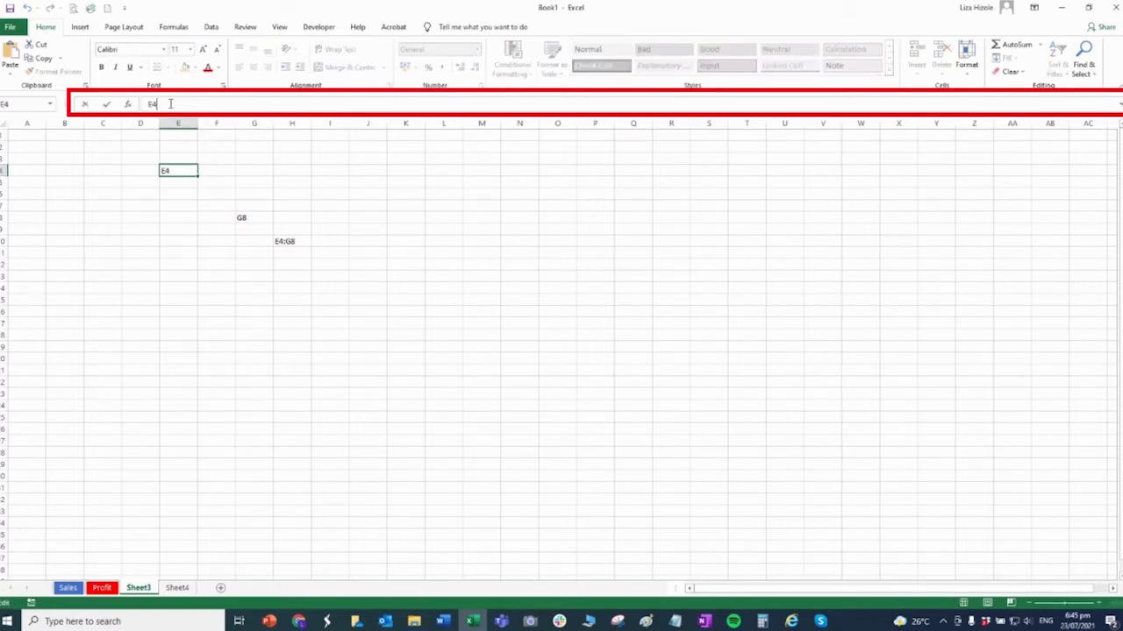
pyautogui.click(243, 216)
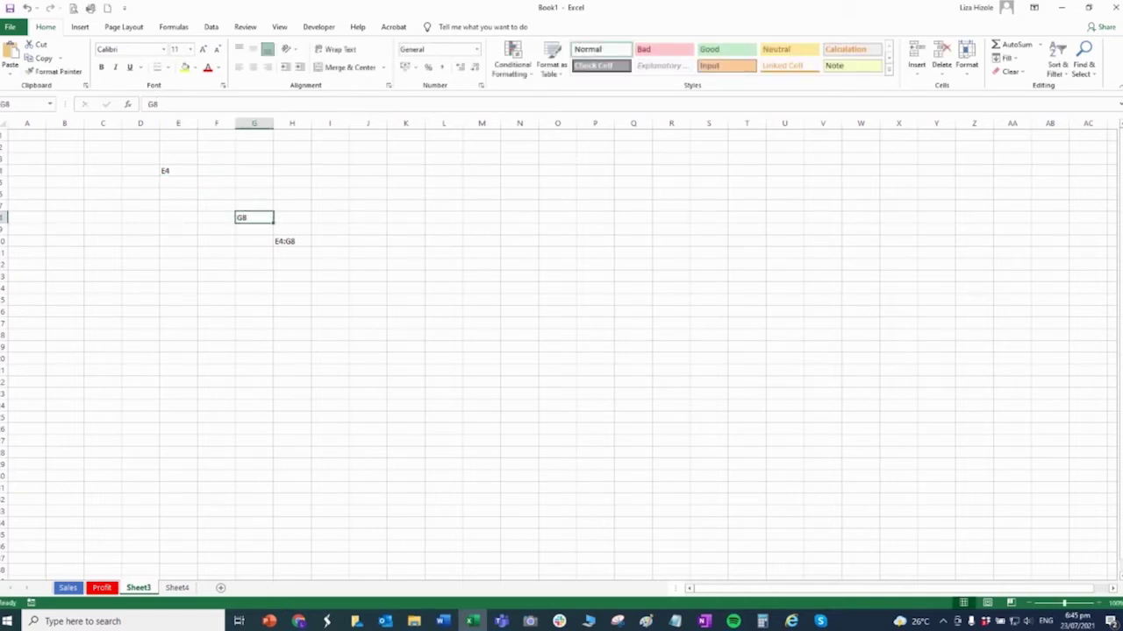
pyautogui.click(163, 235)
pyautogui.moveTo(170, 194)
pyautogui.mouseDown()
pyautogui.moveTo(175, 255)
pyautogui.moveTo(208, 264)
pyautogui.moveTo(170, 196)
pyautogui.moveTo(210, 196)
pyautogui.moveTo(211, 224)
pyautogui.moveTo(178, 193)
pyautogui.mouseUp()
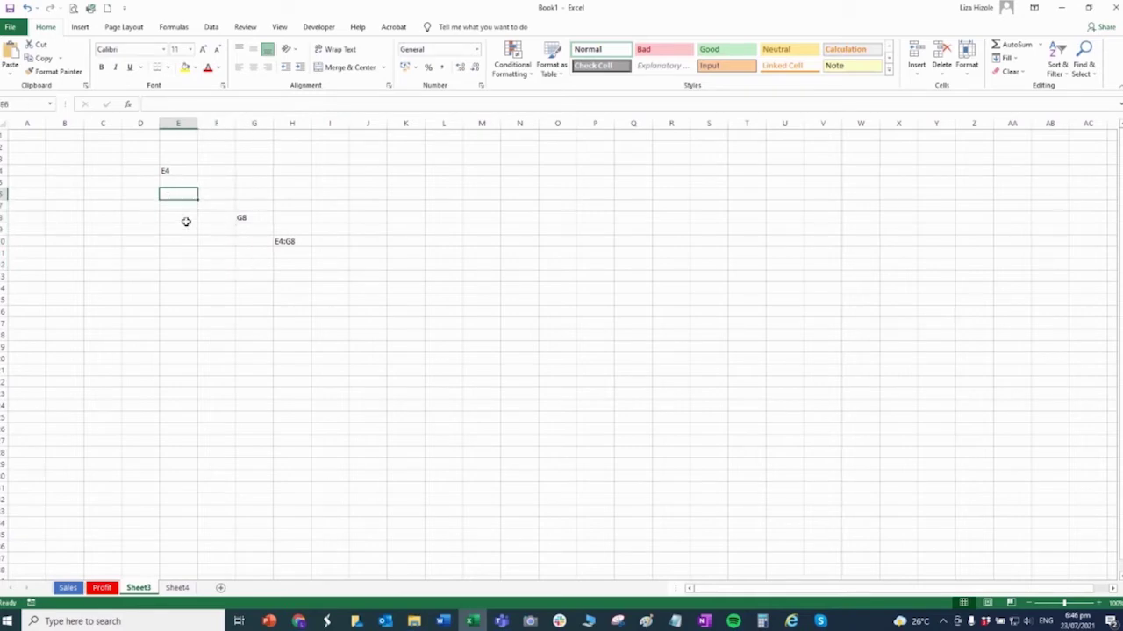
pyautogui.click(186, 226)
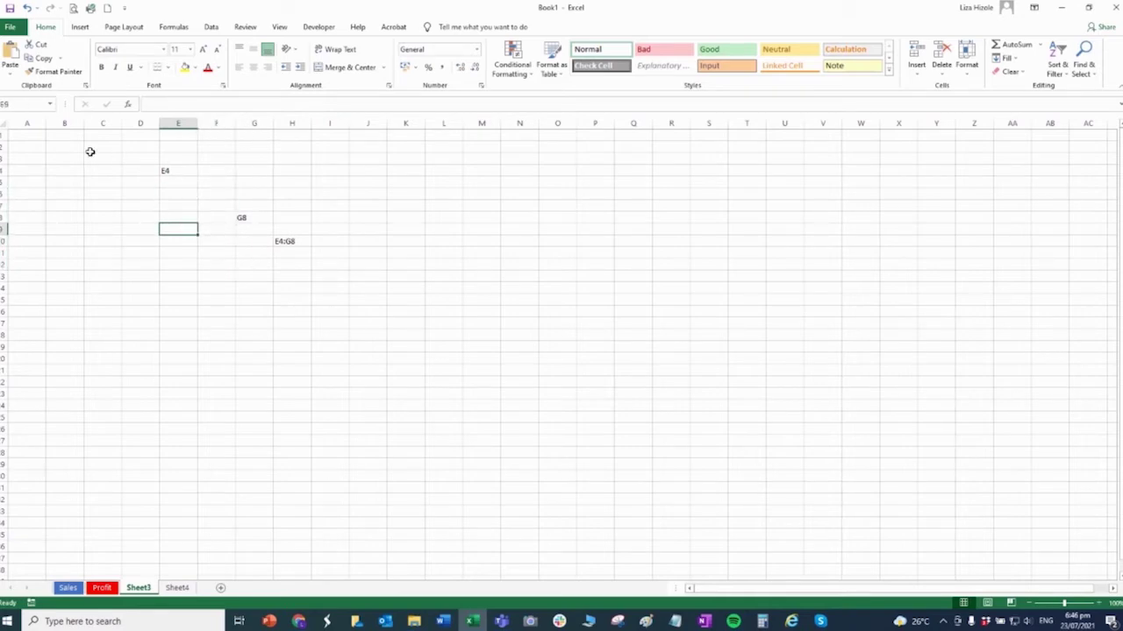
pyautogui.click(28, 123)
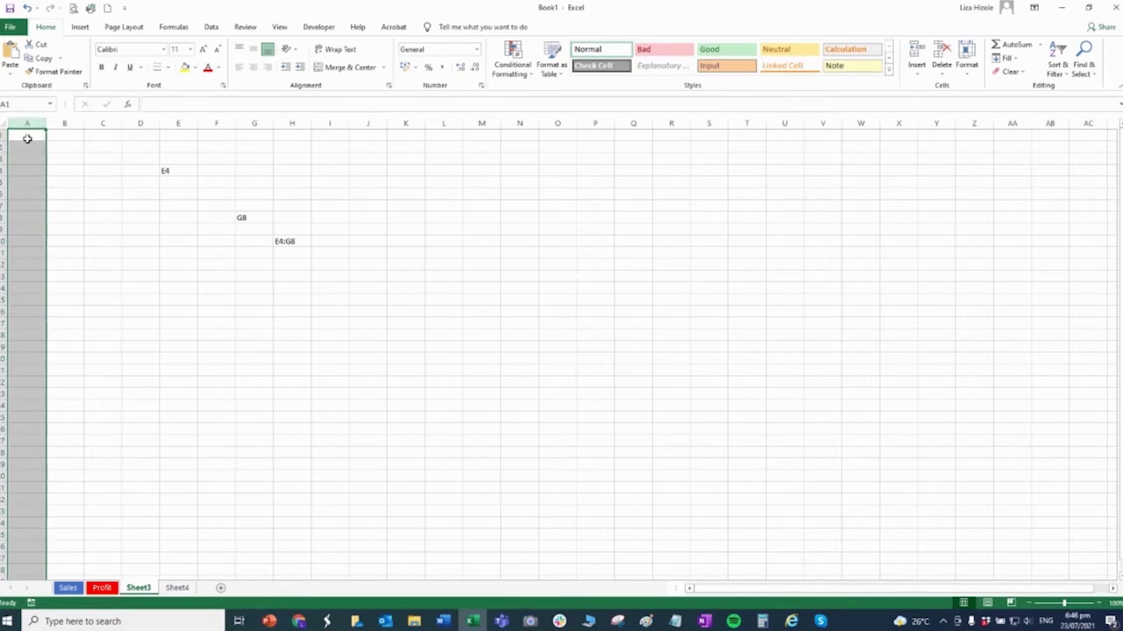
pyautogui.click(5, 146)
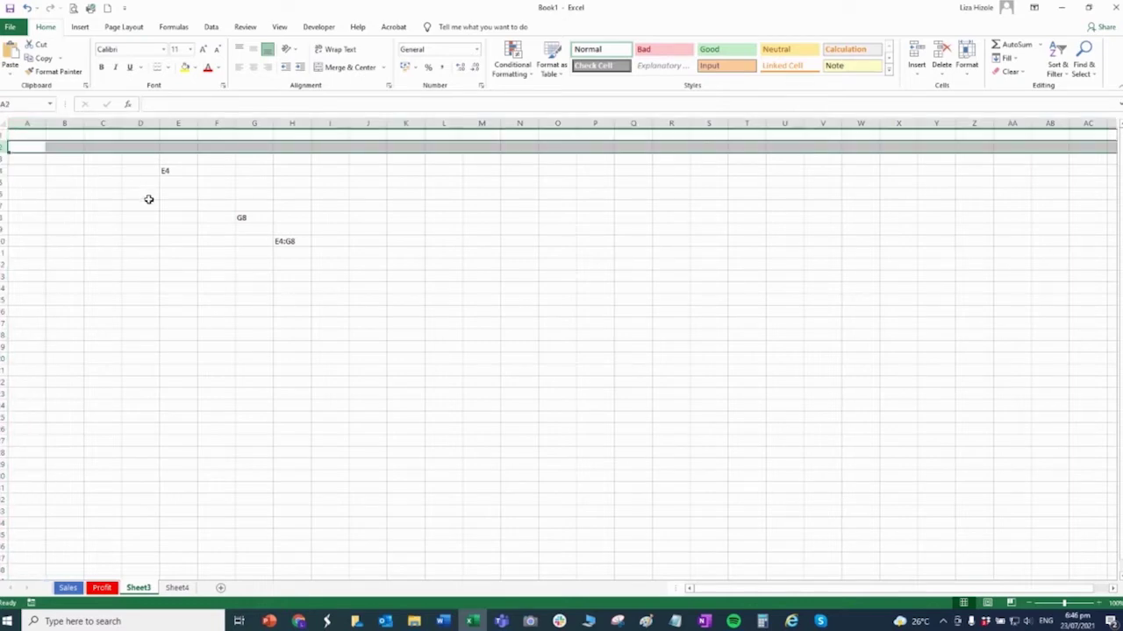
pyautogui.moveTo(137, 193); pyautogui.dragTo(175, 248)
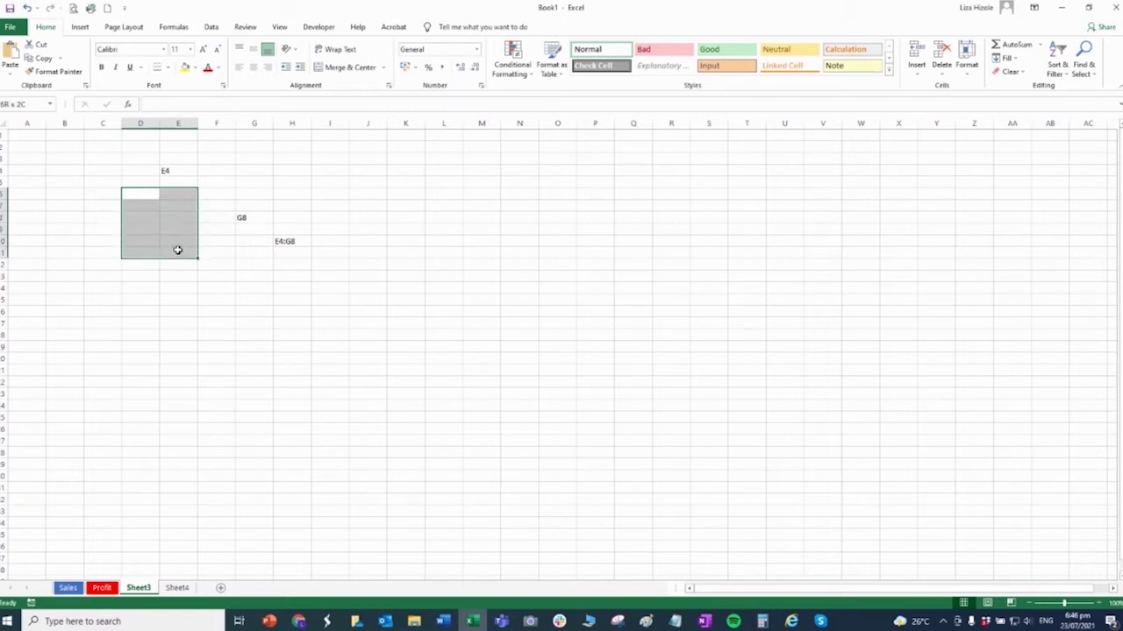
pyautogui.click(286, 274)
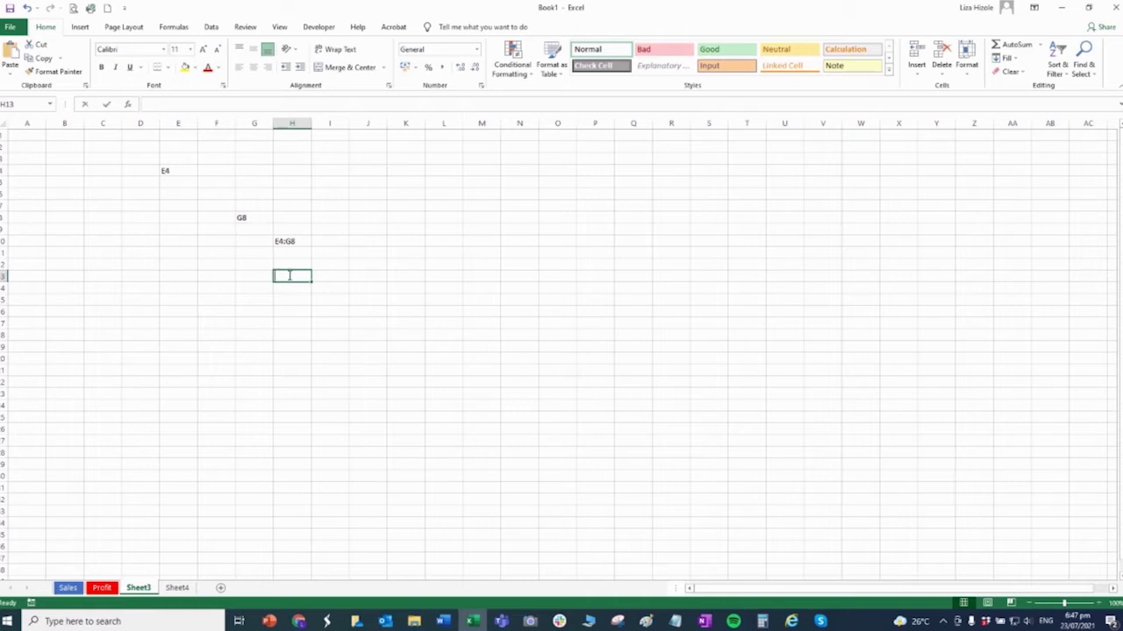
# Enter a subscribe-reminder sentence with the author's name in H13 and turn on Wrap Text
pyautogui.write('Please subscribe if you want to learn new skills - Liza Virtualera')
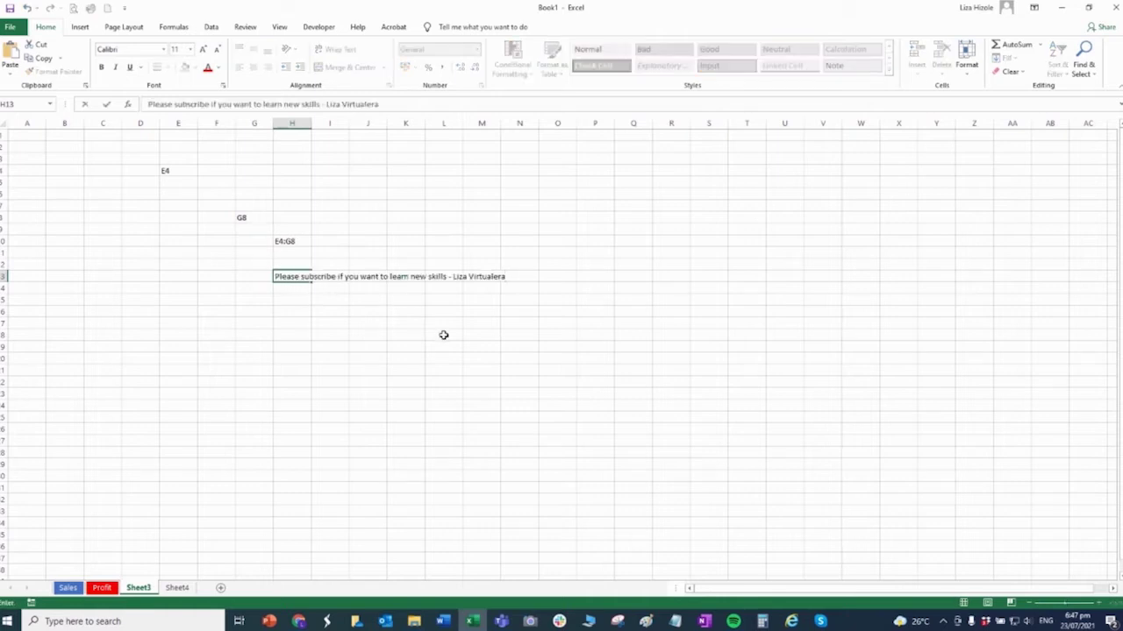
pyautogui.press('Return')
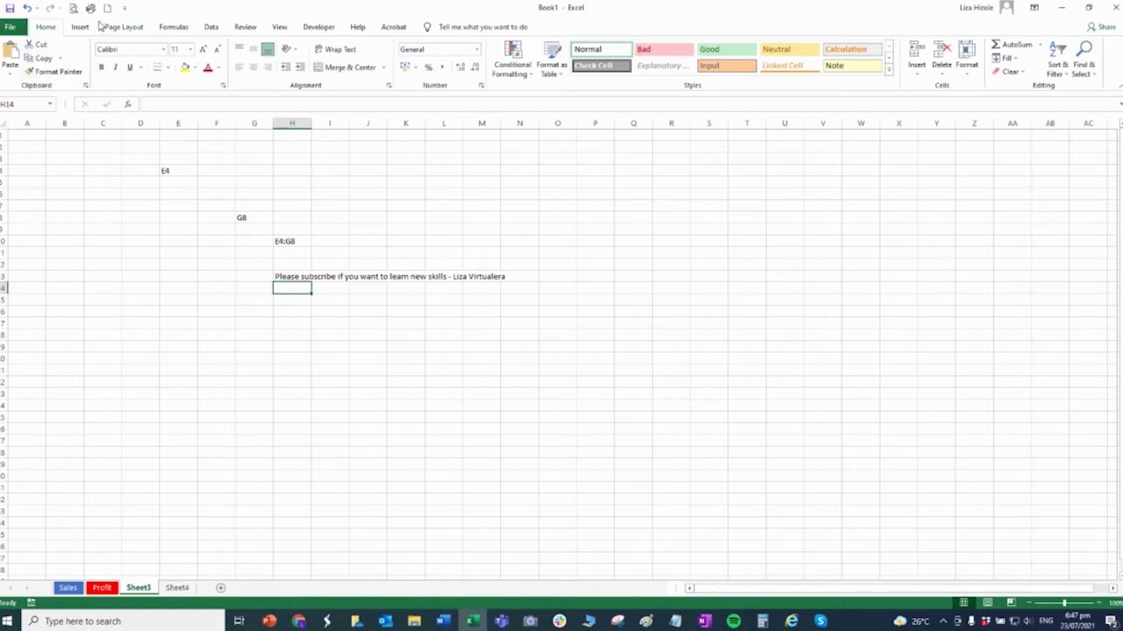
pyautogui.click(318, 333)
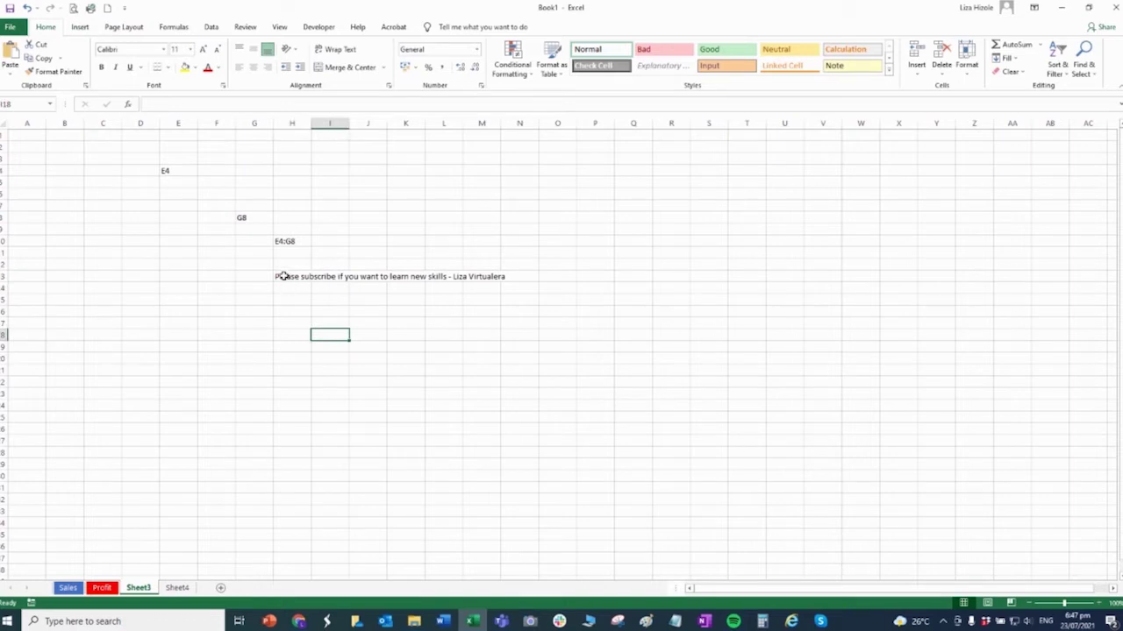
pyautogui.click(284, 276)
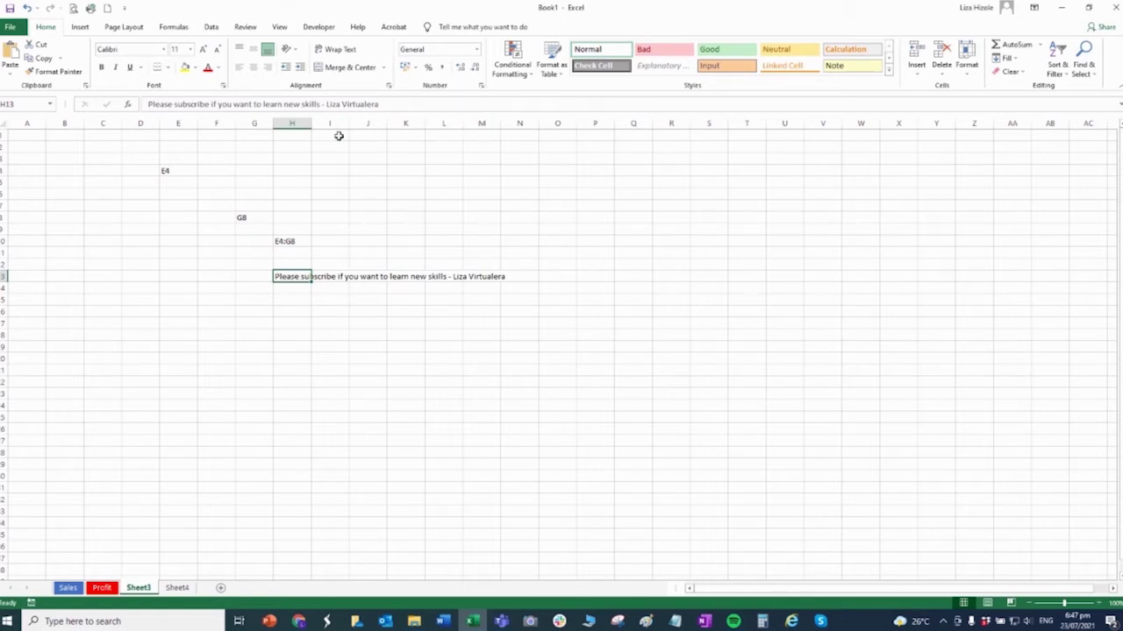
pyautogui.click(293, 123)
pyautogui.click(481, 123)
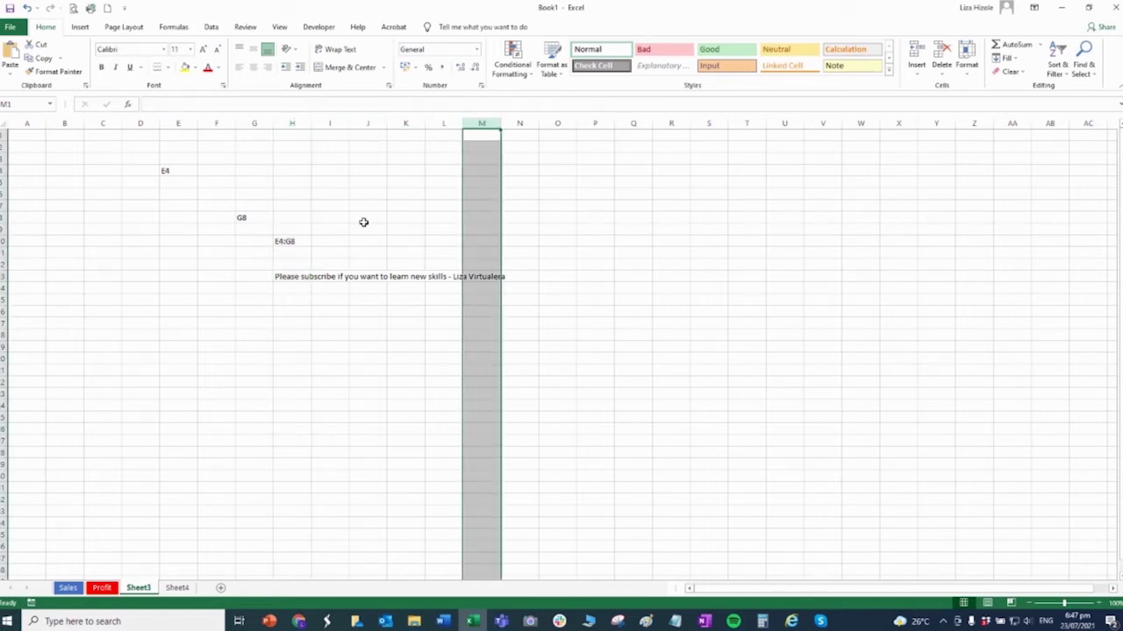
pyautogui.click(290, 277)
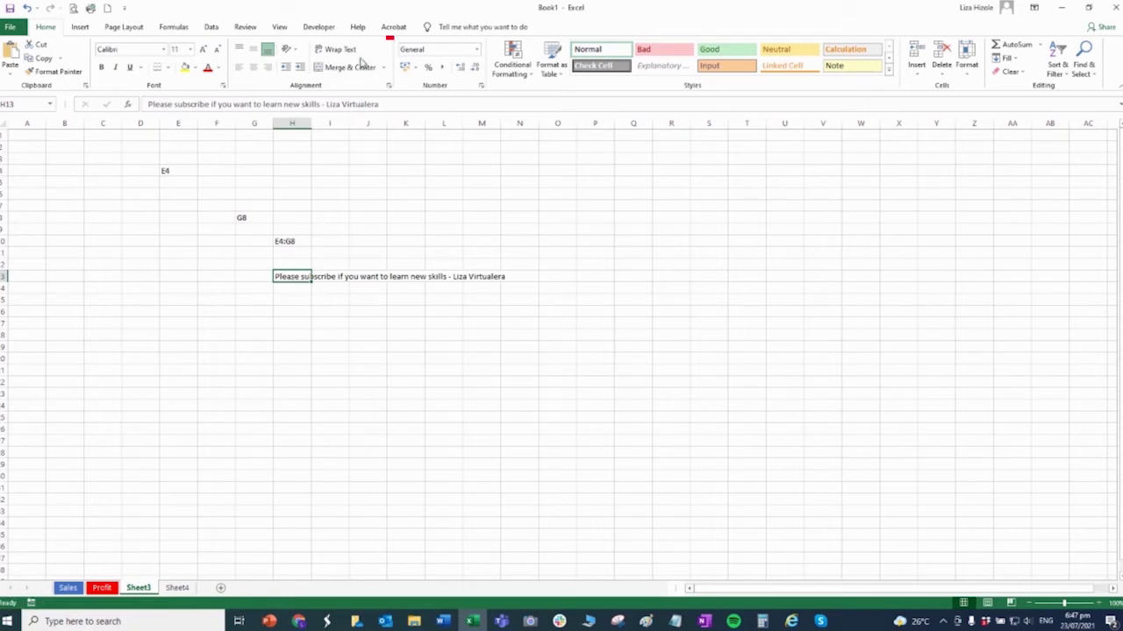
pyautogui.click(338, 50)
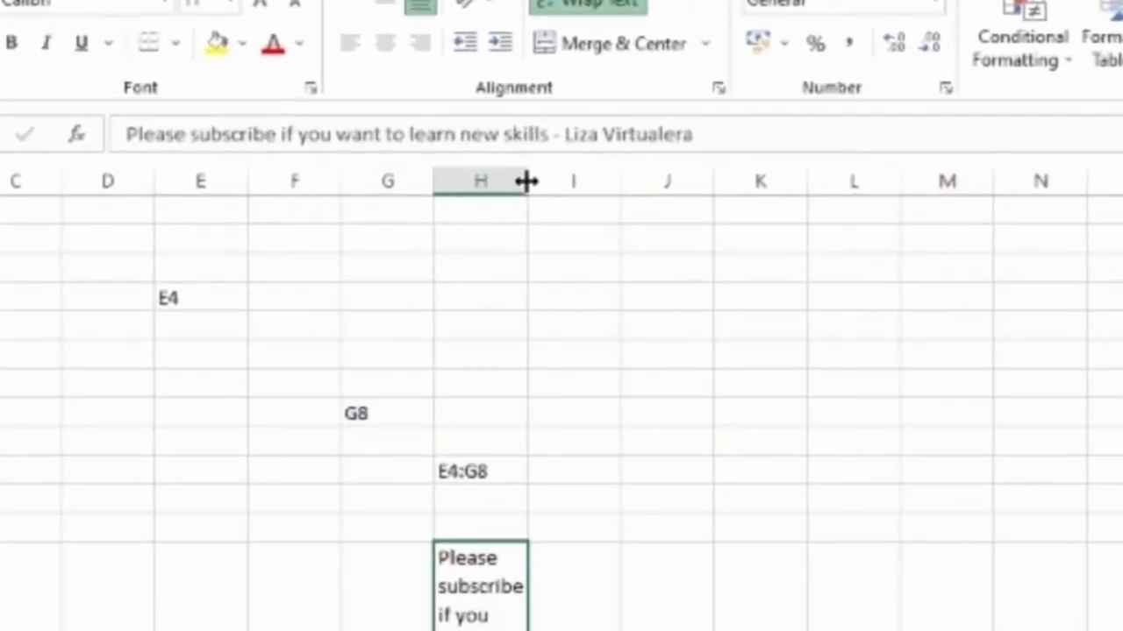
# Widen column H so the H13 sentence fits on two lines, top-aligned
pyautogui.moveTo(526, 180); pyautogui.dragTo(764, 185)
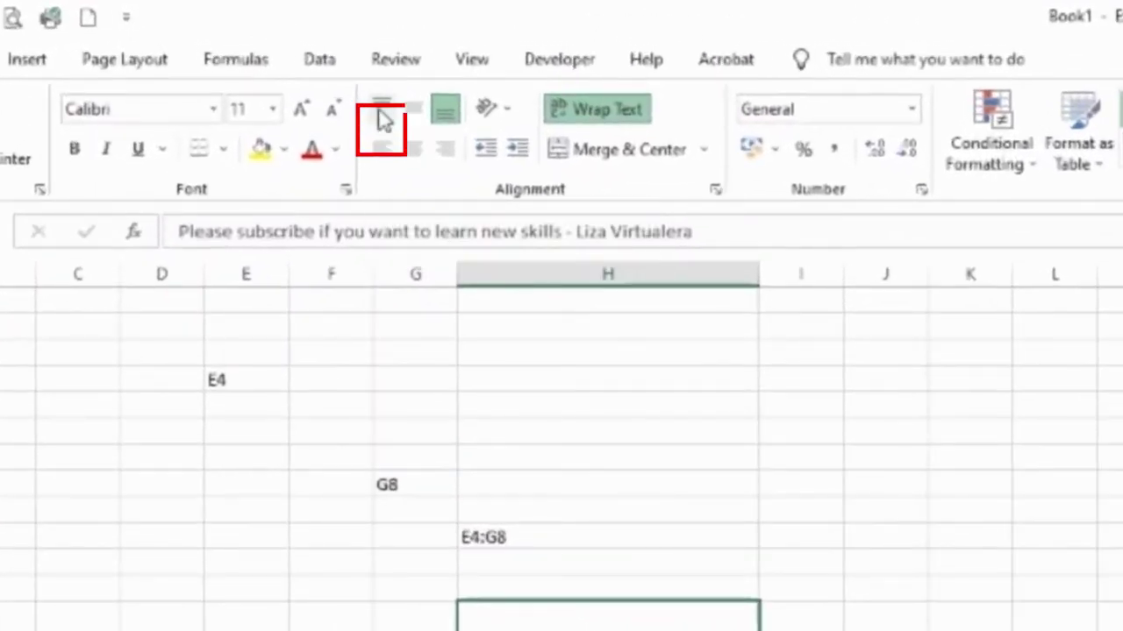
pyautogui.click(382, 114)
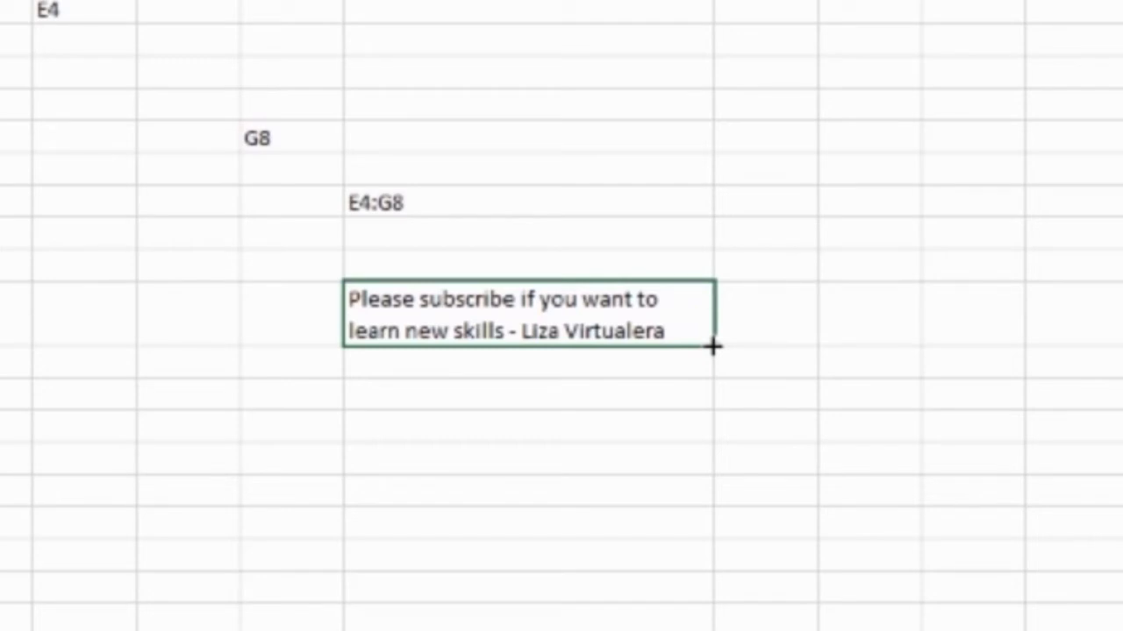
# Fill the subscribe sentence down column H and delete the extra row, keeping copies in H13–H15
pyautogui.moveTo(712, 346); pyautogui.dragTo(706, 487)
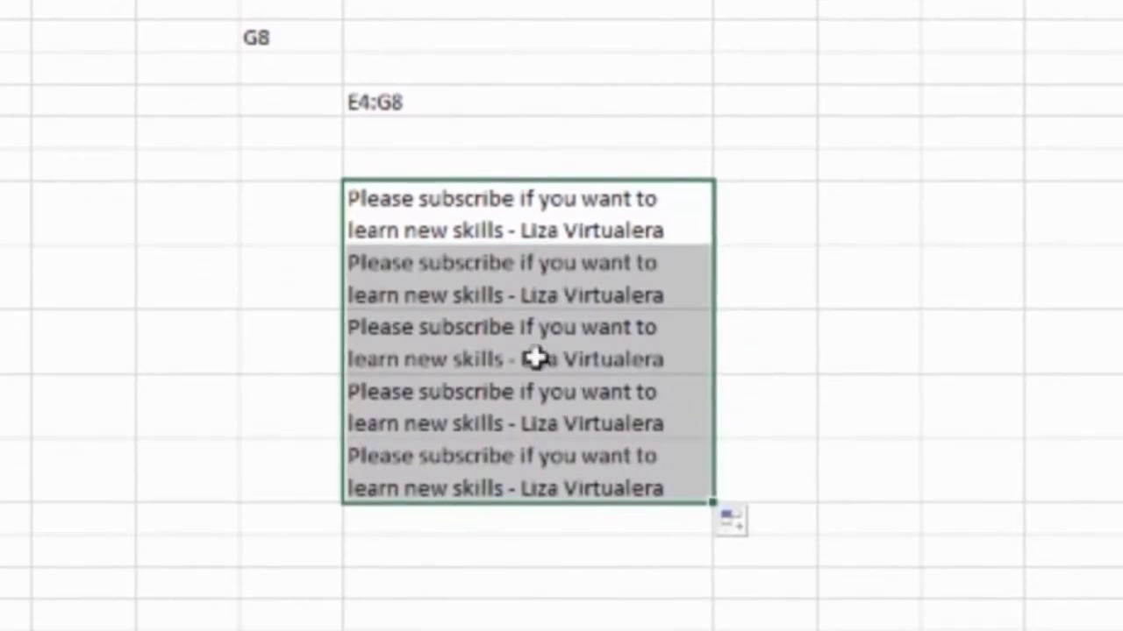
pyautogui.click(501, 291)
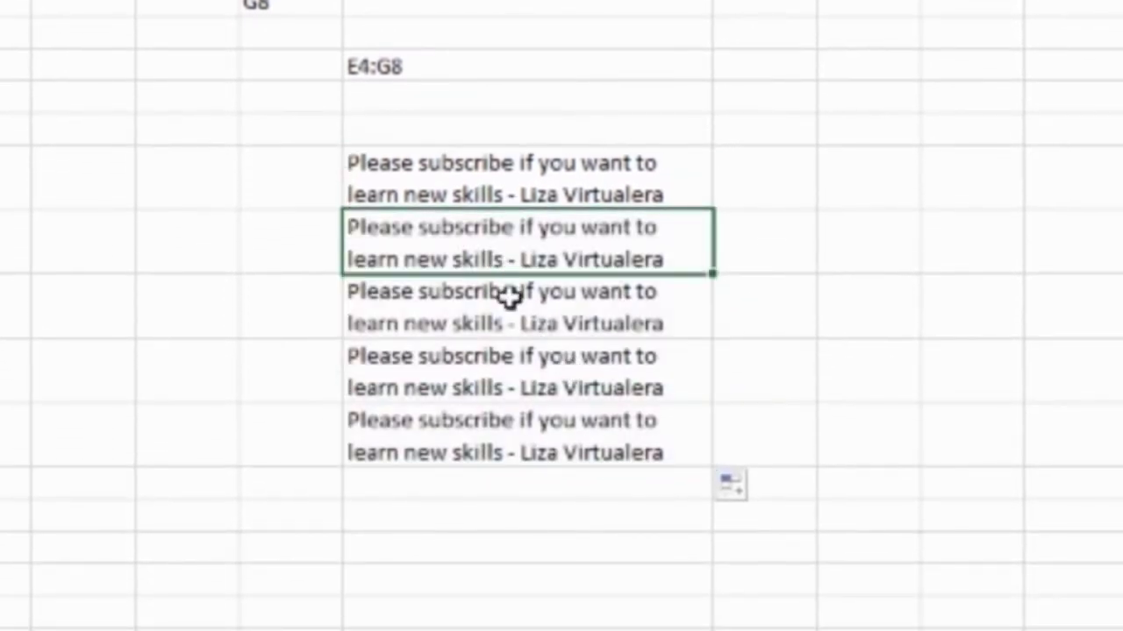
pyautogui.click(491, 306)
pyautogui.click(500, 351)
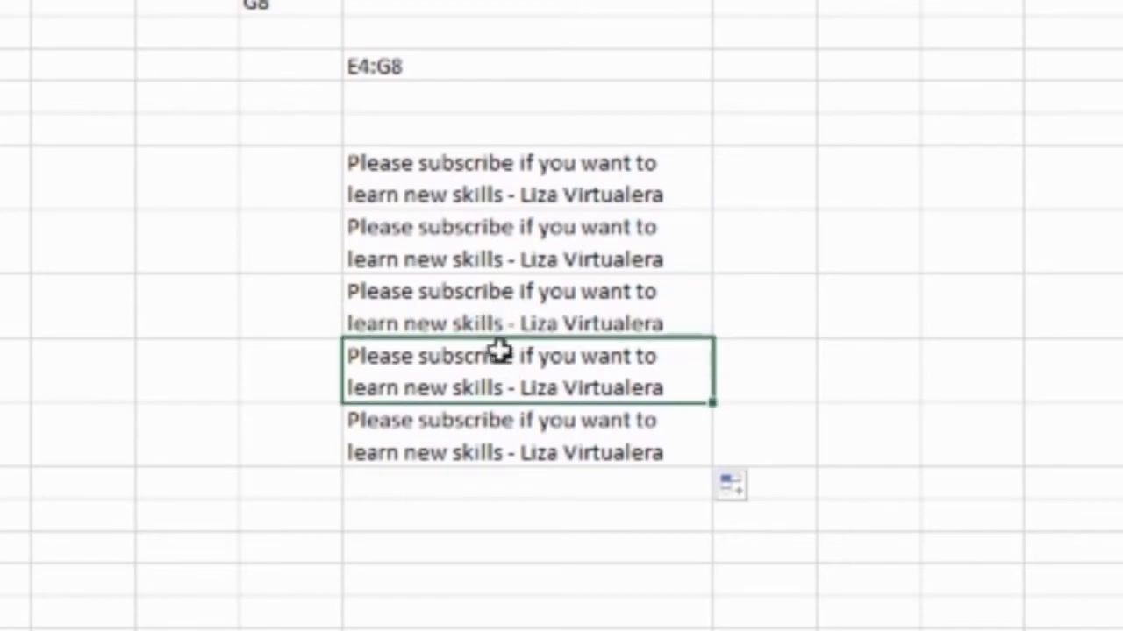
pyautogui.click(478, 244)
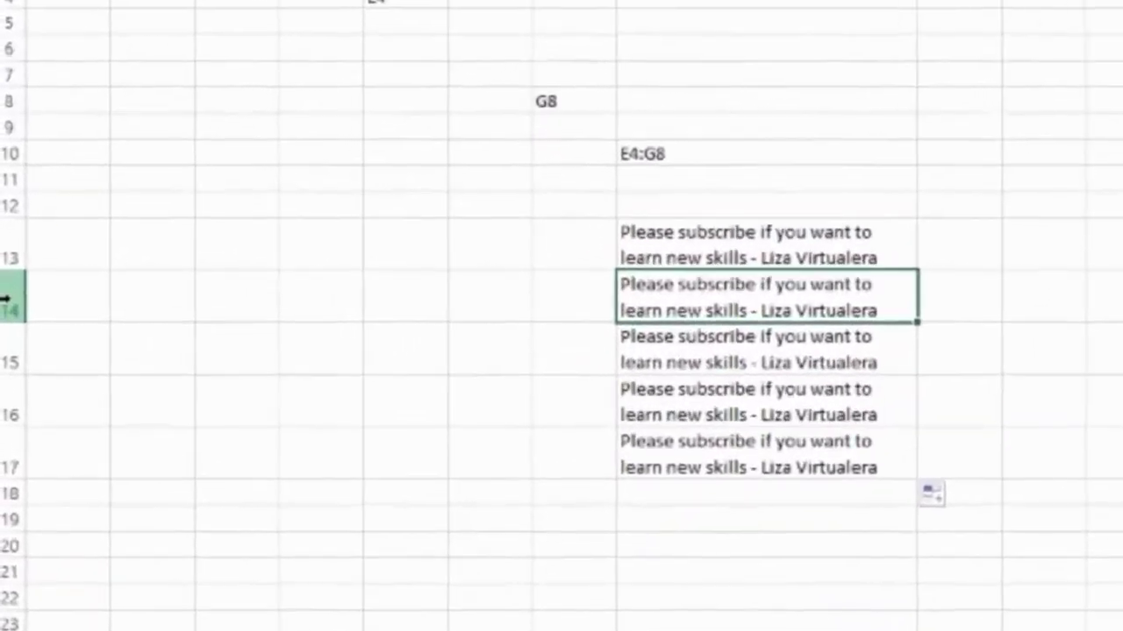
pyautogui.click(19, 298)
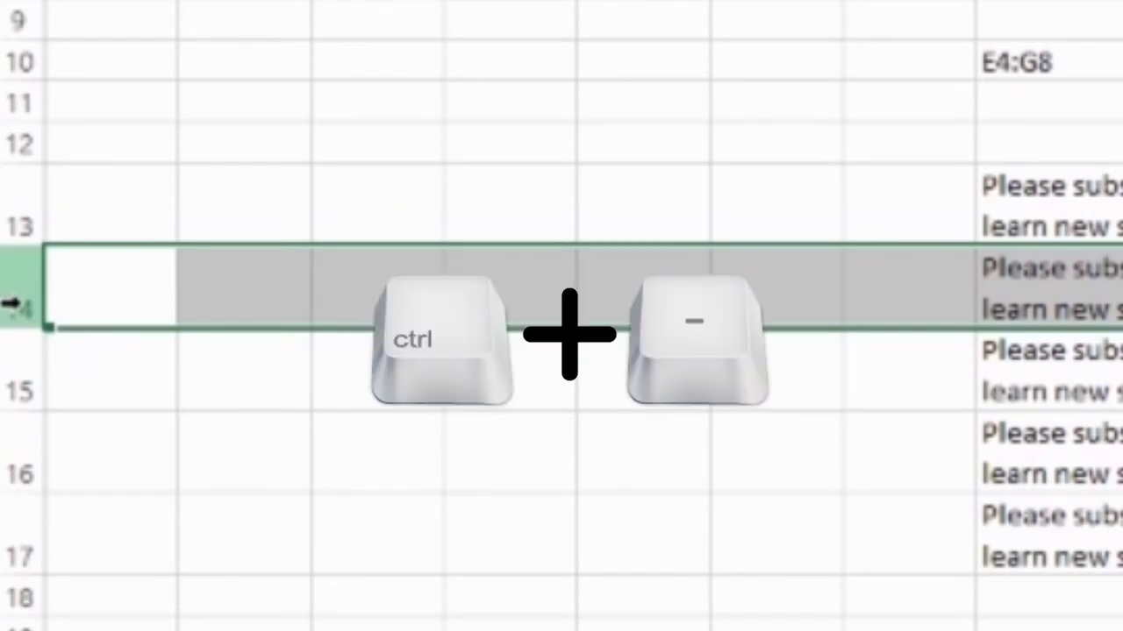
pyautogui.hotkey('ctrl', '-')
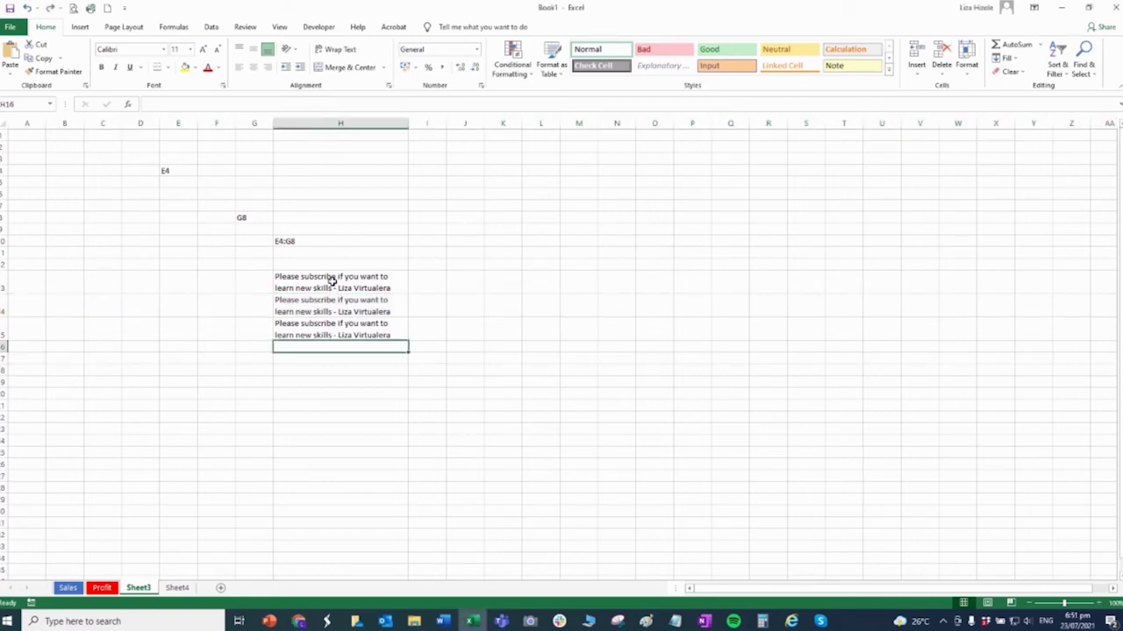
# Give H13 a yellow fill and red text, leaving H14 and H15 plain
pyautogui.click(332, 282)
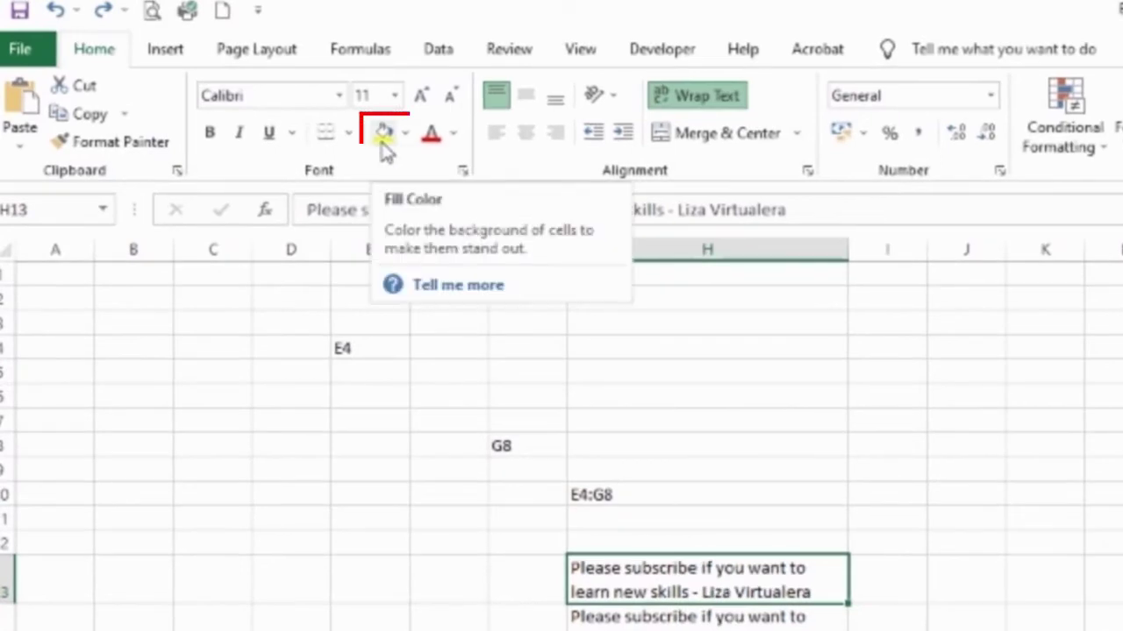
pyautogui.click(383, 138)
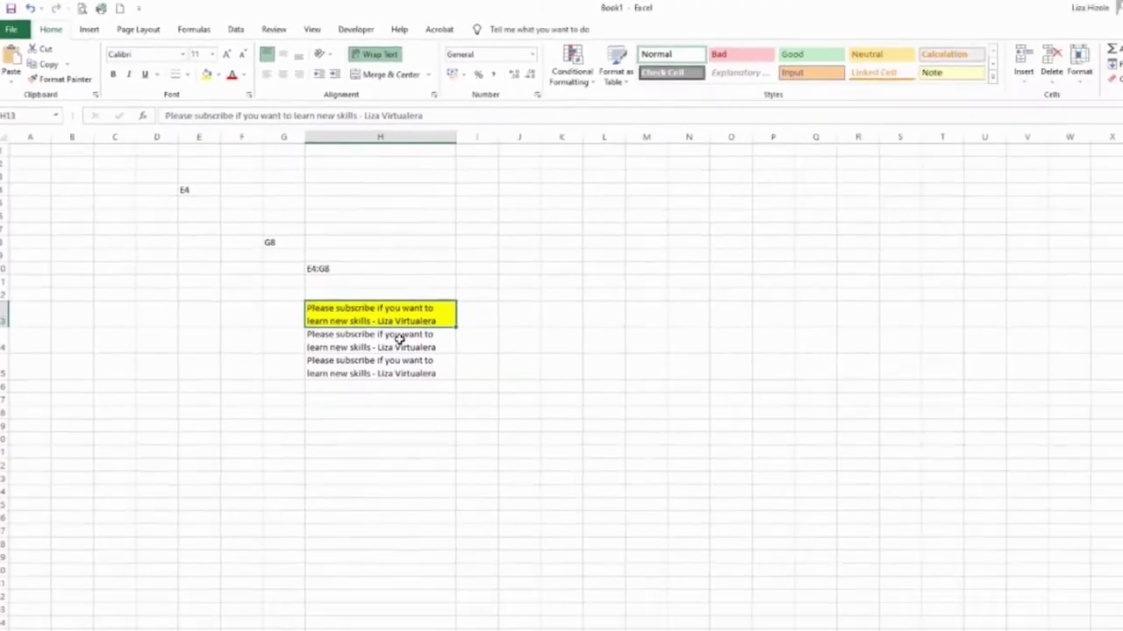
pyautogui.click(399, 341)
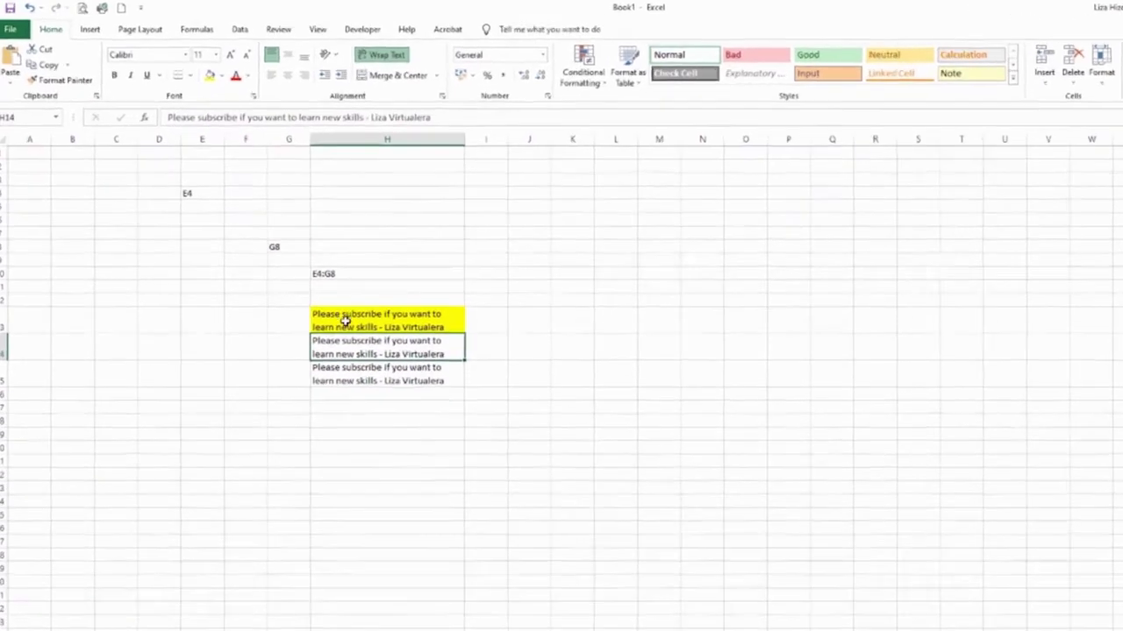
pyautogui.click(281, 284)
pyautogui.click(384, 129)
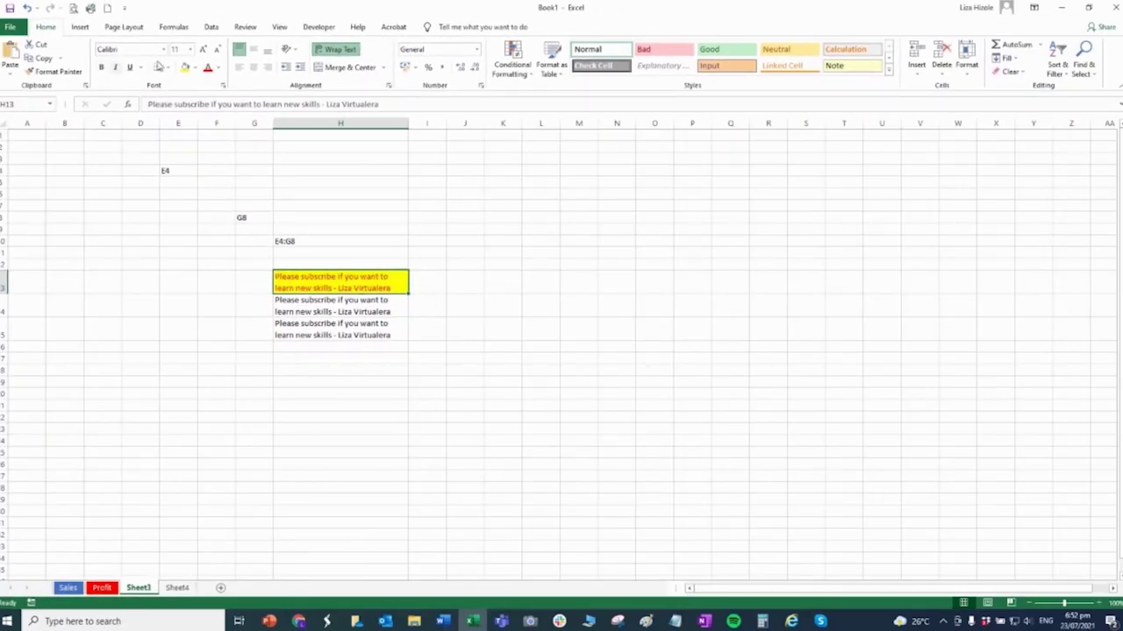
pyautogui.click(345, 303)
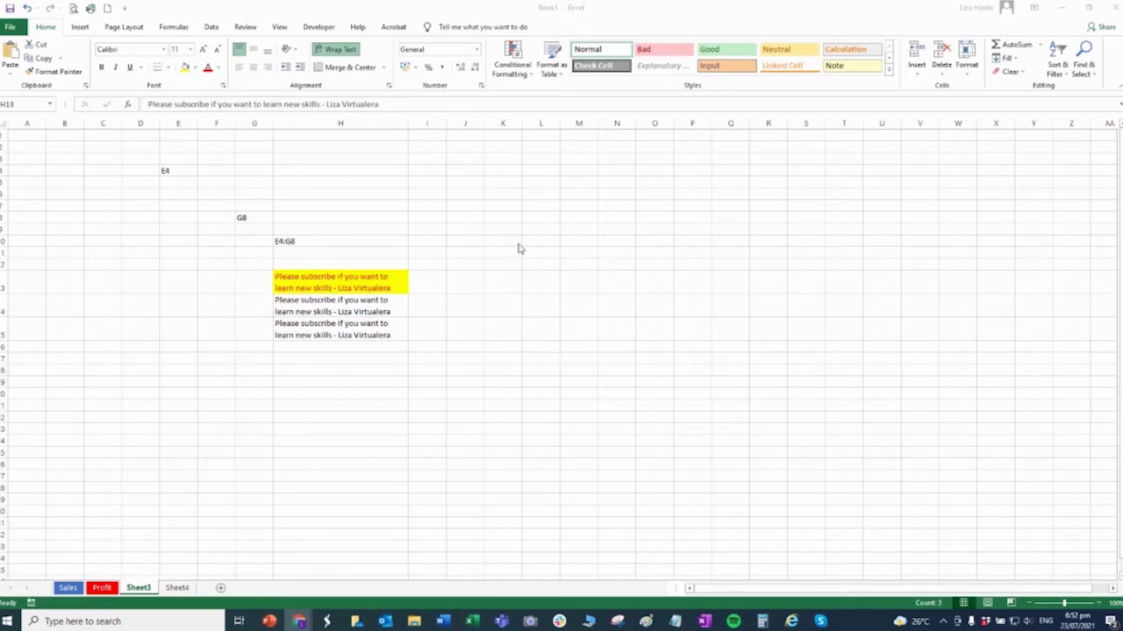
pyautogui.click(465, 124)
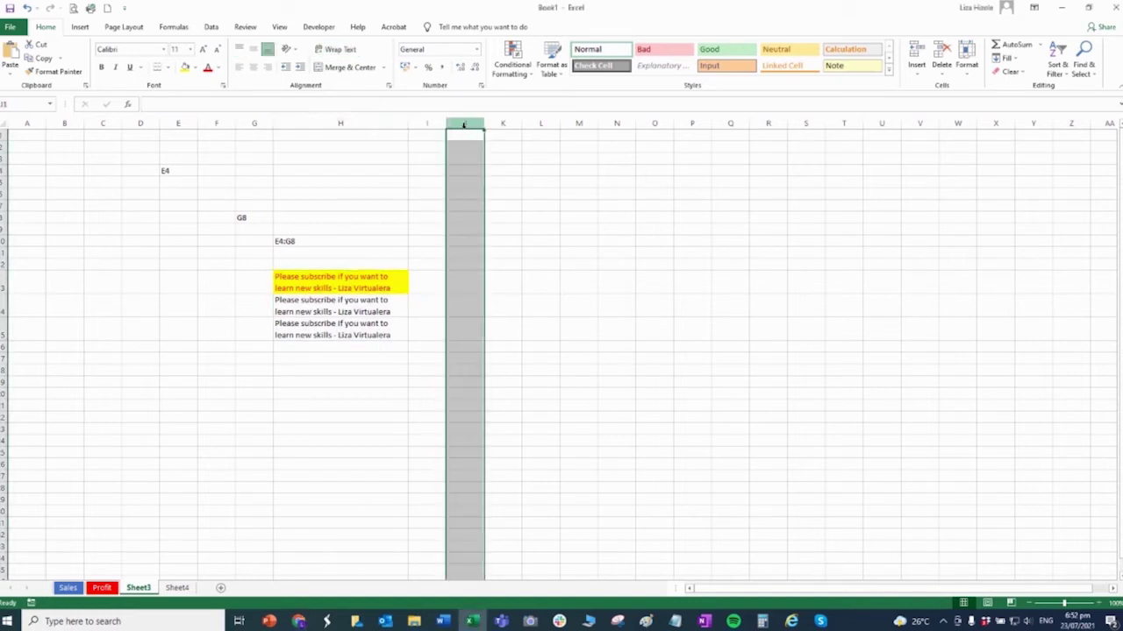
pyautogui.moveTo(469, 234); pyautogui.dragTo(469, 240)
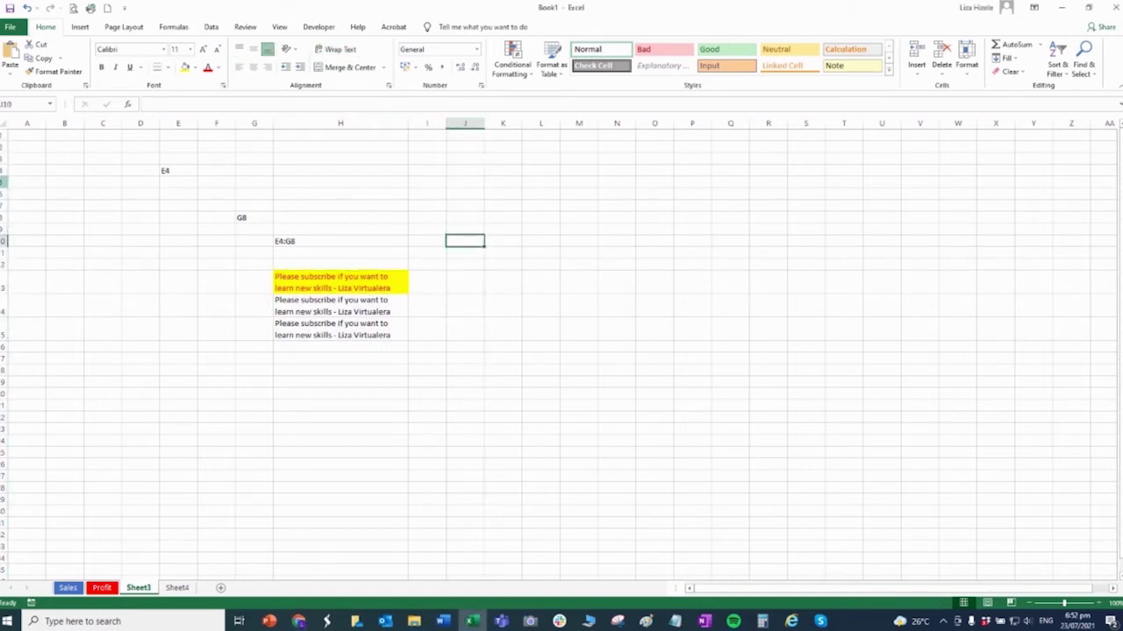
pyautogui.click(4, 181)
pyautogui.click(425, 181)
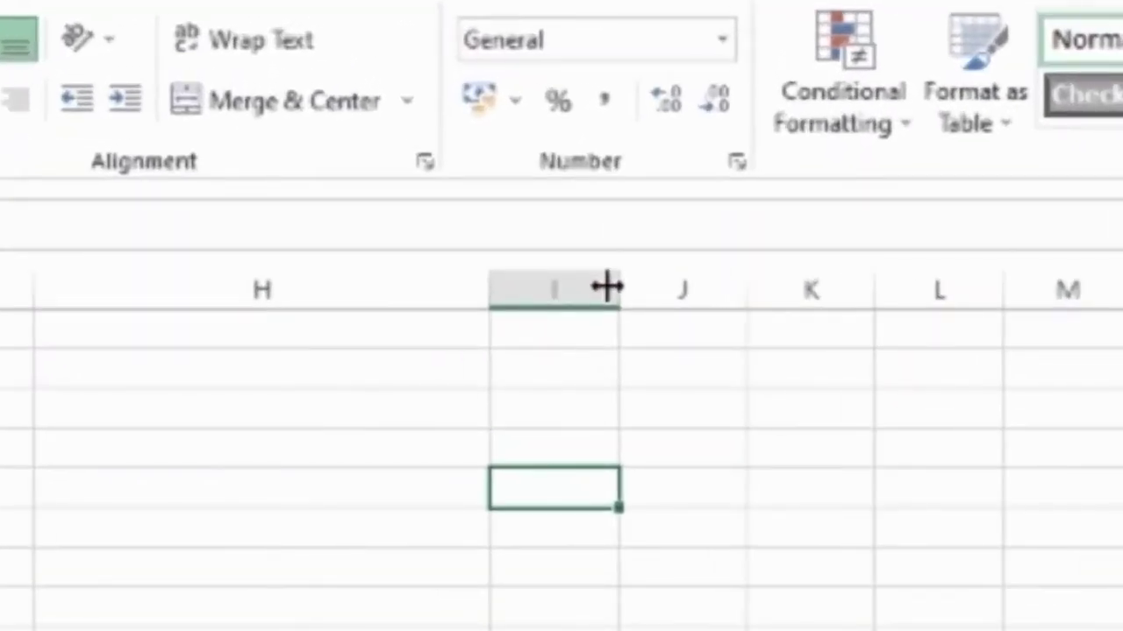
pyautogui.moveTo(607, 286); pyautogui.dragTo(1122, 302)
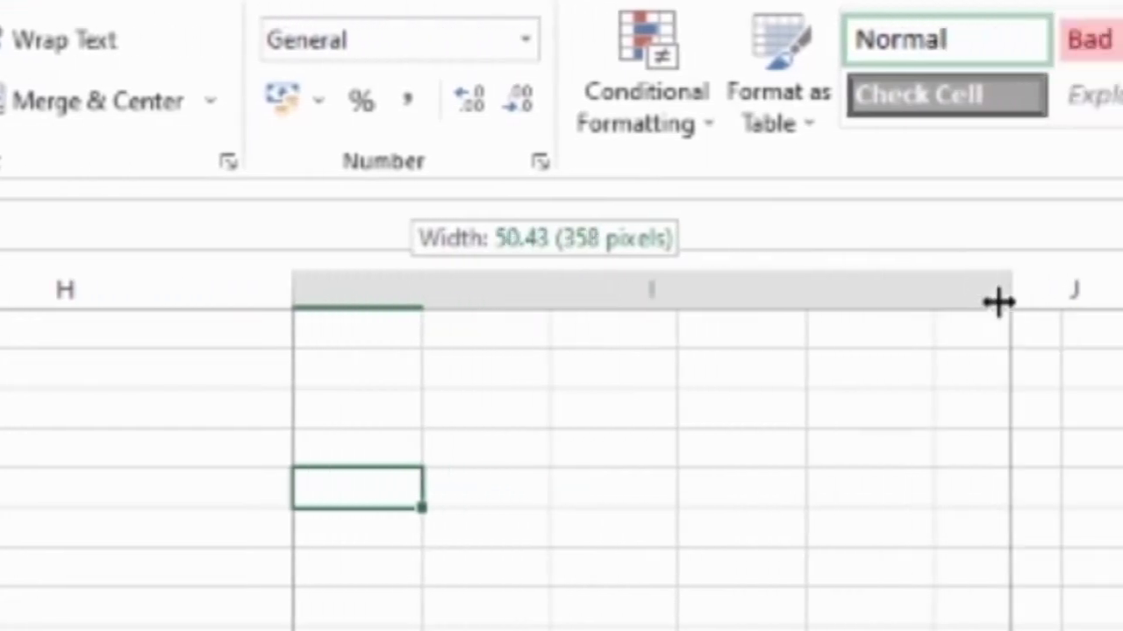
pyautogui.moveTo(998, 301); pyautogui.dragTo(586, 307)
pyautogui.moveTo(486, 307); pyautogui.dragTo(323, 311)
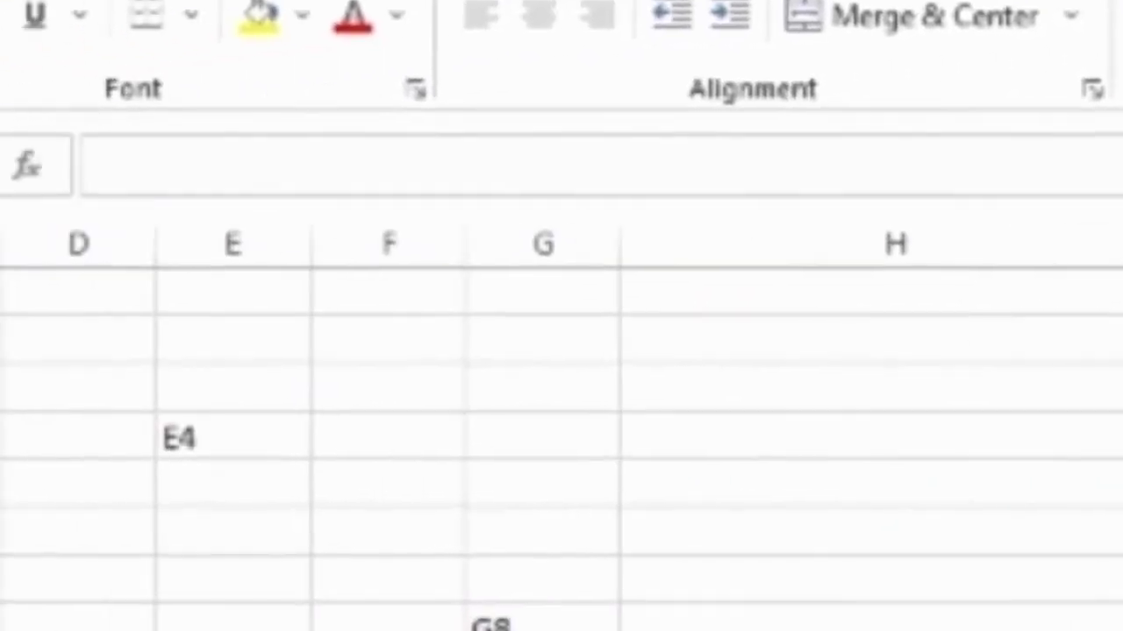
pyautogui.moveTo(20, 340); pyautogui.dragTo(34, 156)
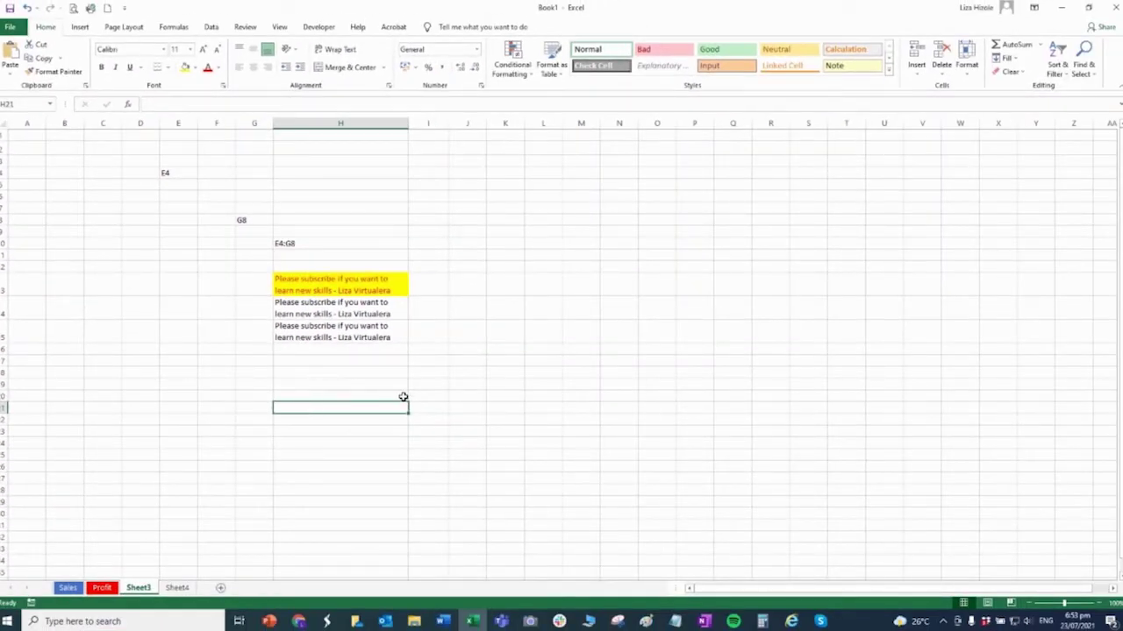
pyautogui.click(362, 390)
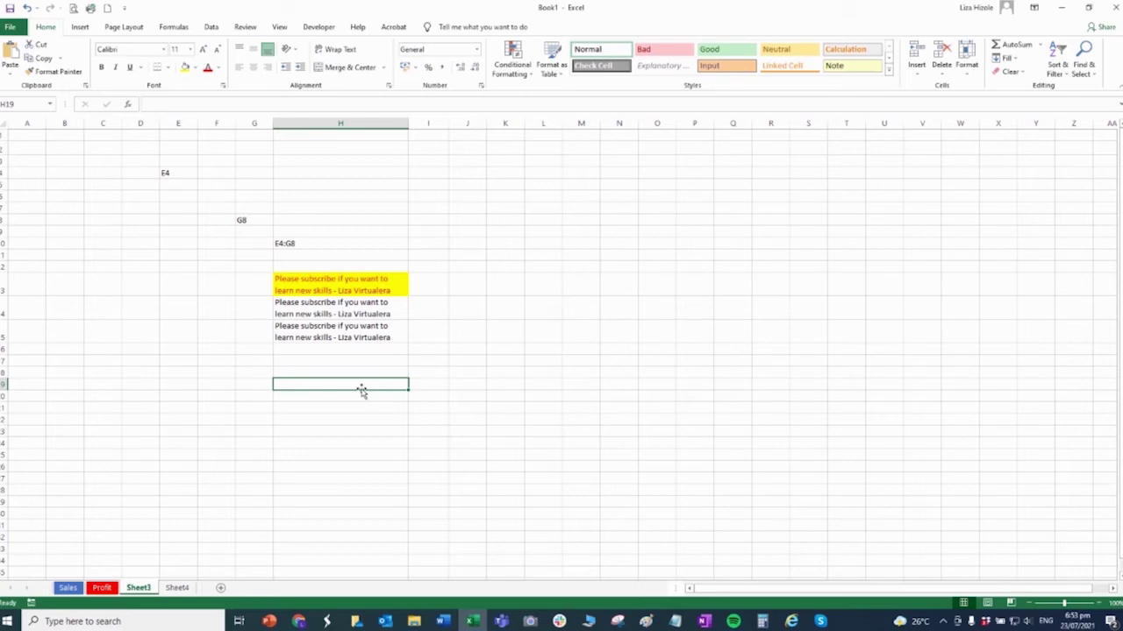
# Enter 20 in M10 and 50 in M11
pyautogui.click(595, 244)
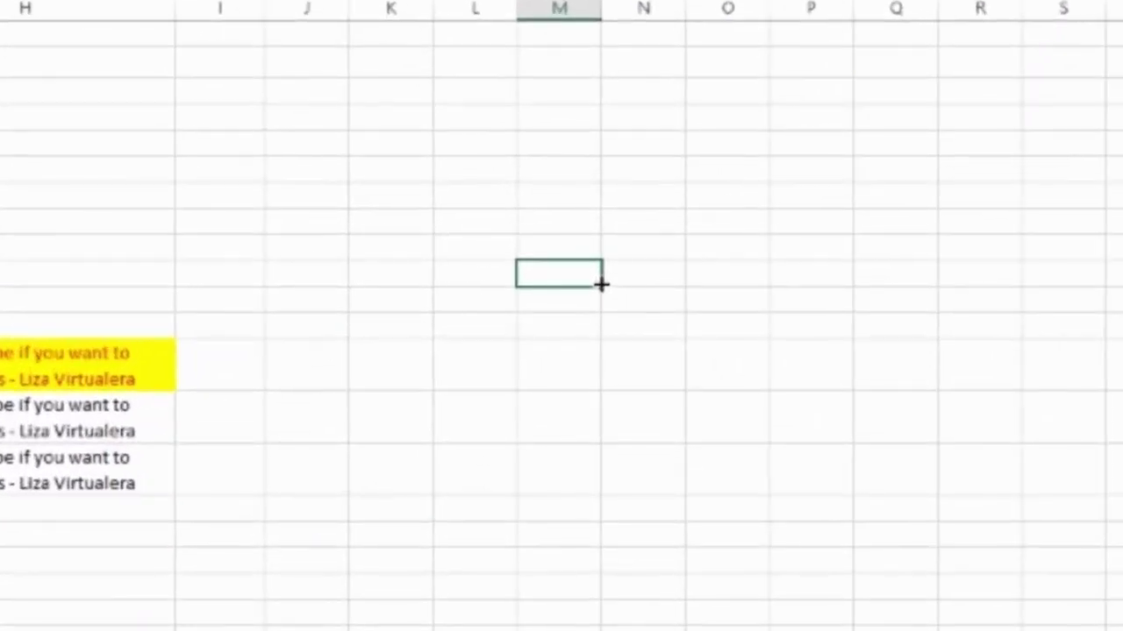
pyautogui.write('20')
pyautogui.press('Return')
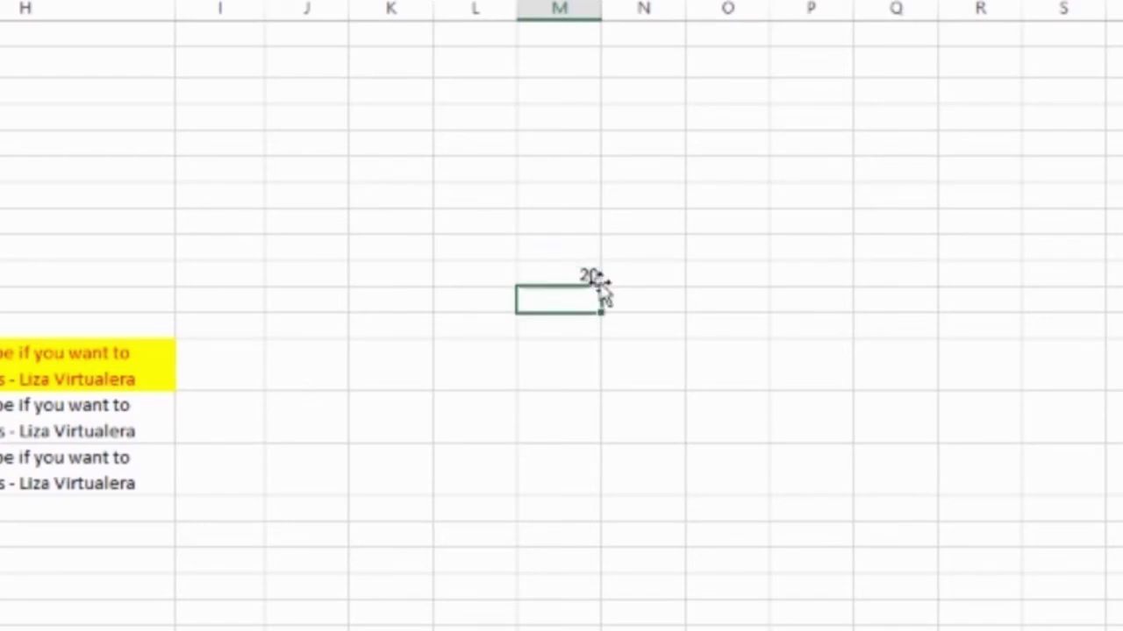
pyautogui.write('50')
pyautogui.press('Return')
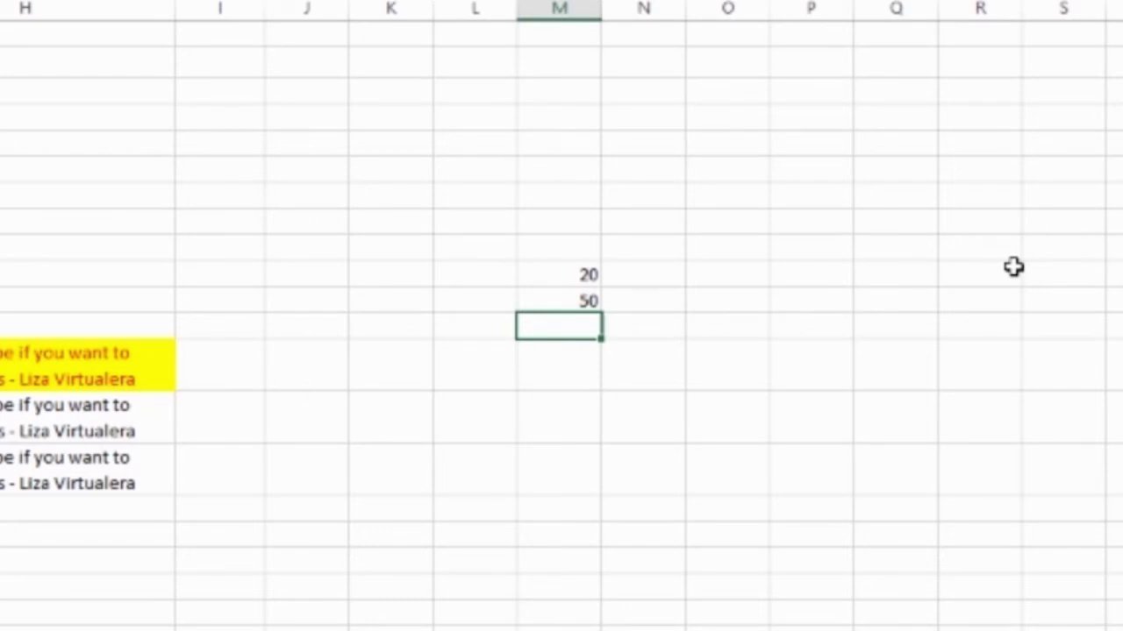
# Put the formula =M10+M11 in M12 to show 70, and widen column M
pyautogui.write('=')
pyautogui.click(574, 275)
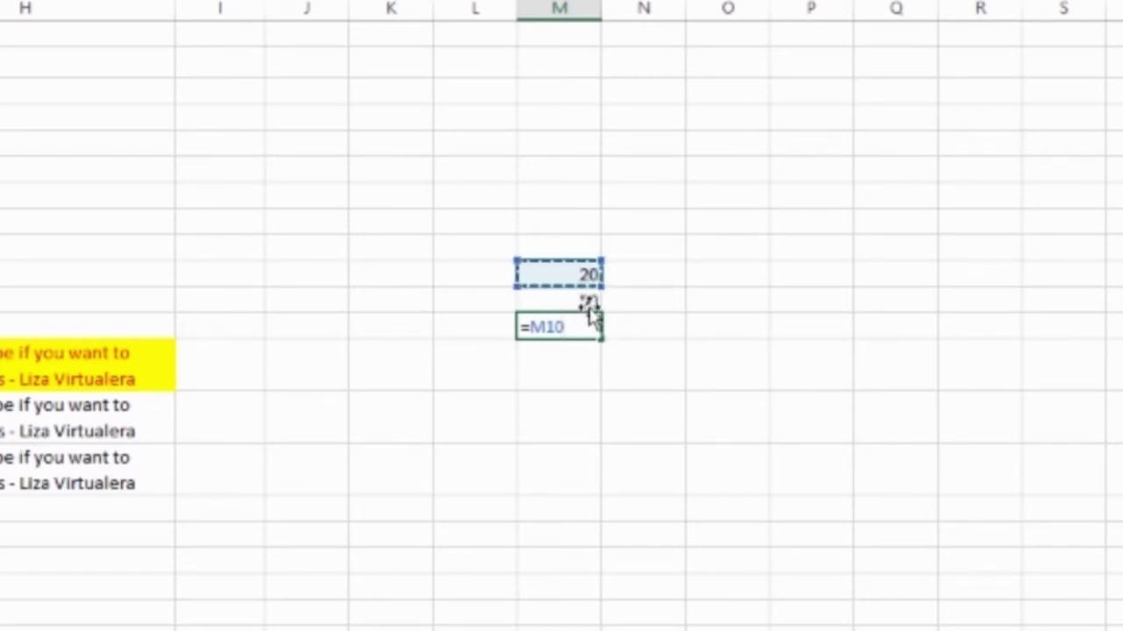
pyautogui.write('+')
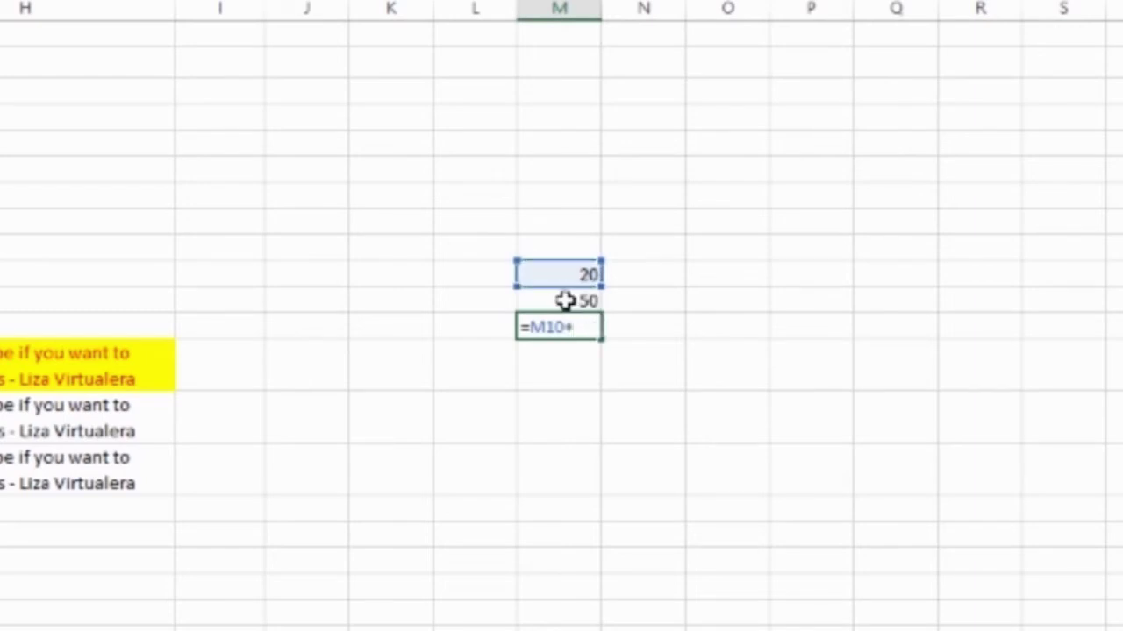
pyautogui.click(557, 301)
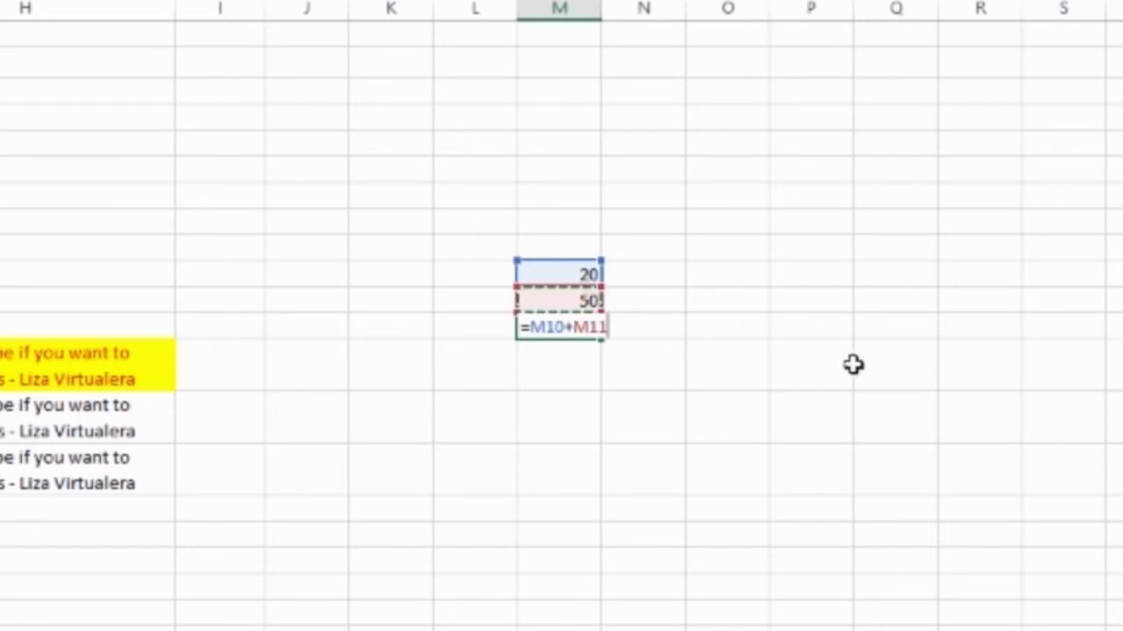
pyautogui.press('Return')
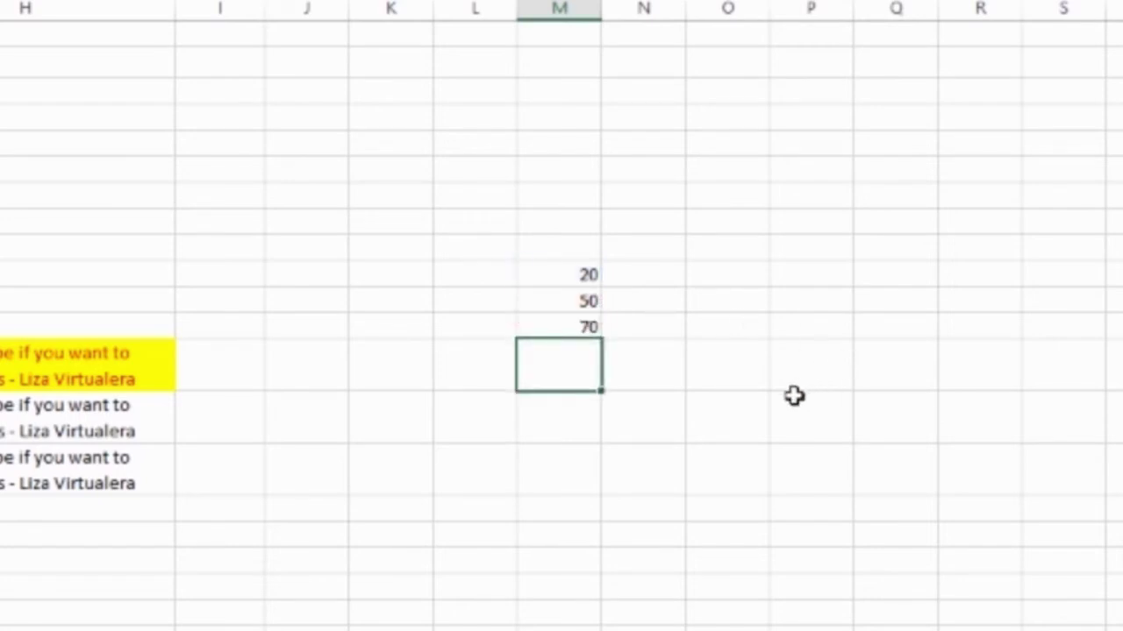
pyautogui.moveTo(602, 8); pyautogui.dragTo(626, 8)
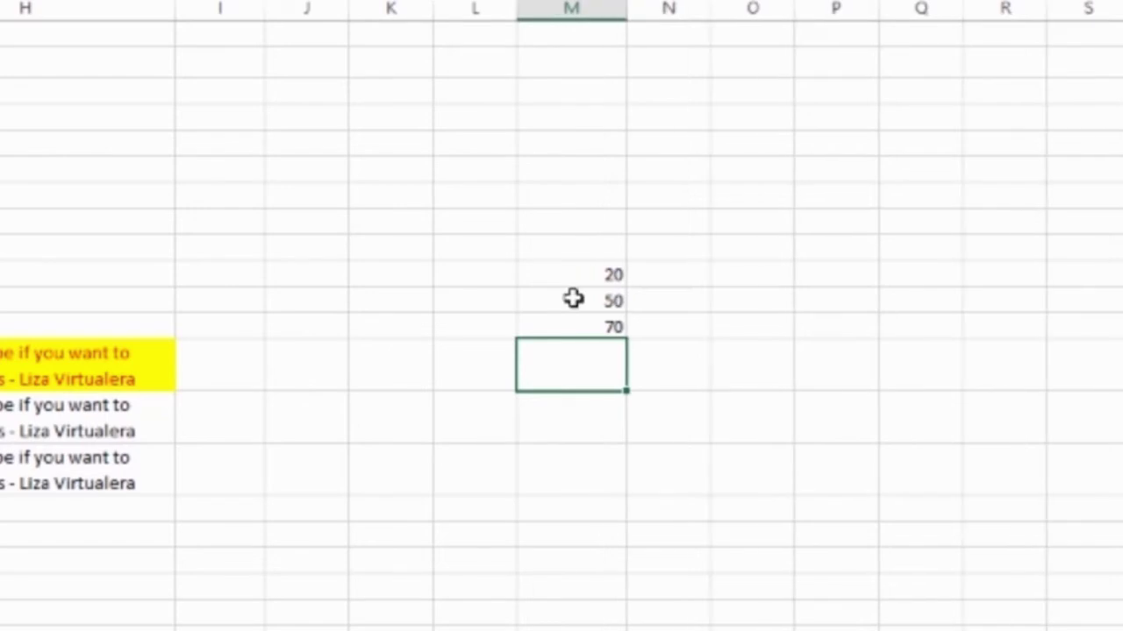
pyautogui.click(579, 327)
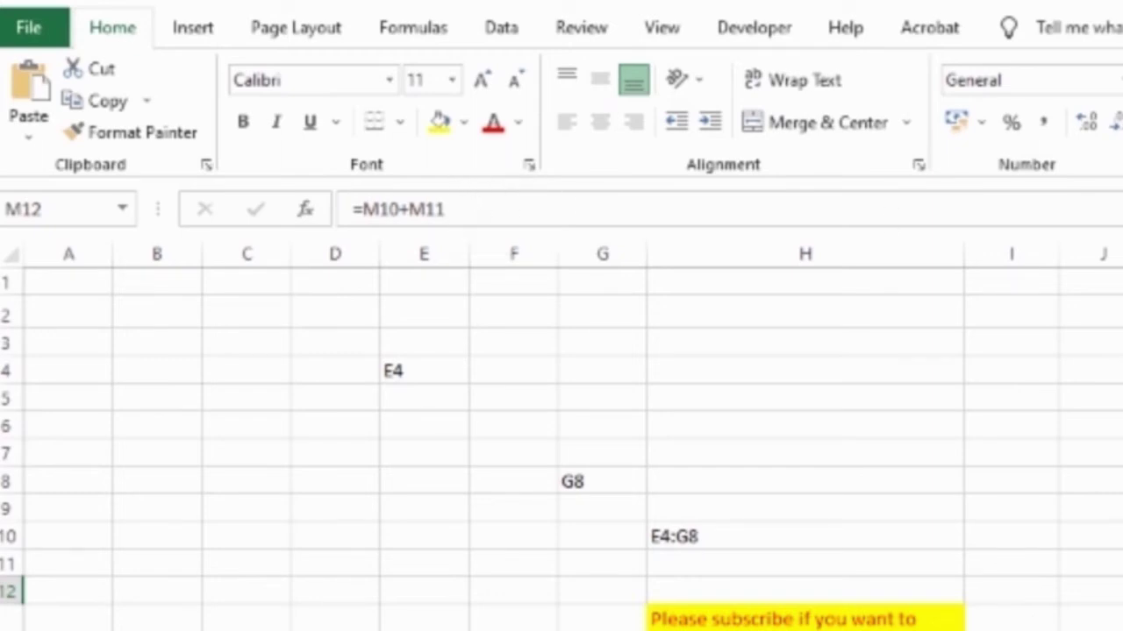
# Change M12's formula to =M10-M11 in the formula bar, giving -30
pyautogui.click(445, 209)
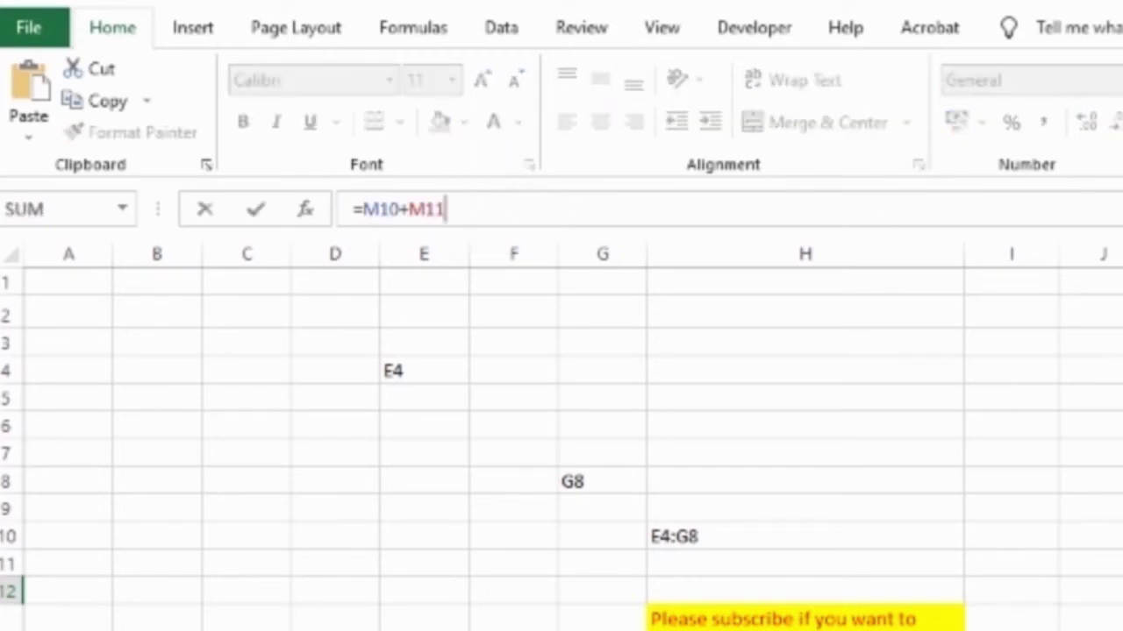
pyautogui.hotkey('ctrl', 'shift', 'u')
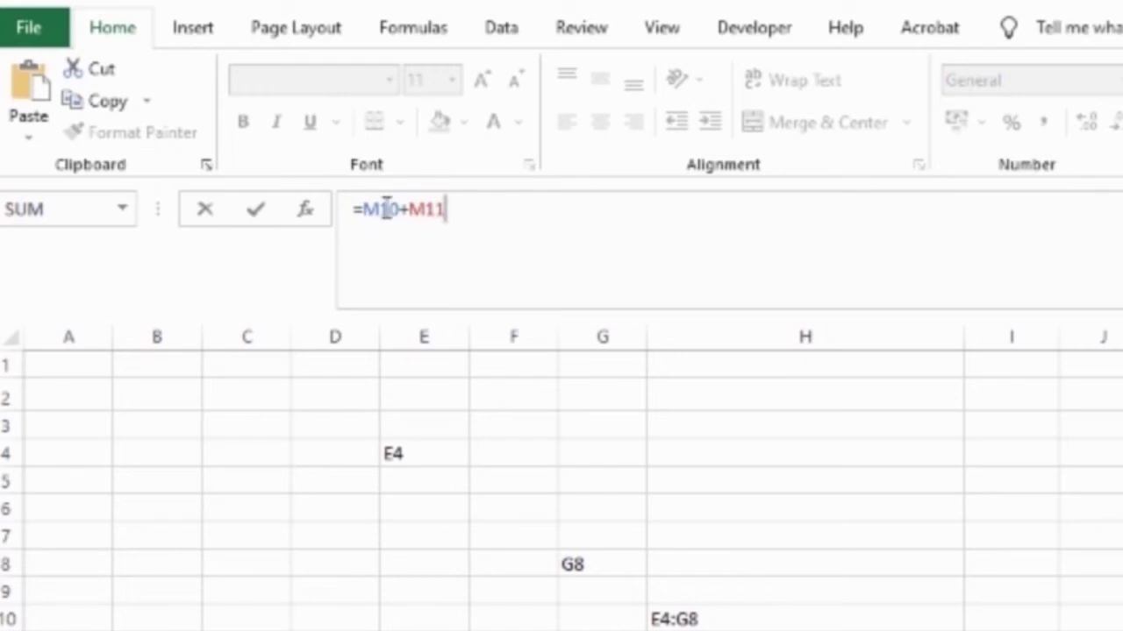
pyautogui.moveTo(399, 209); pyautogui.dragTo(407, 208)
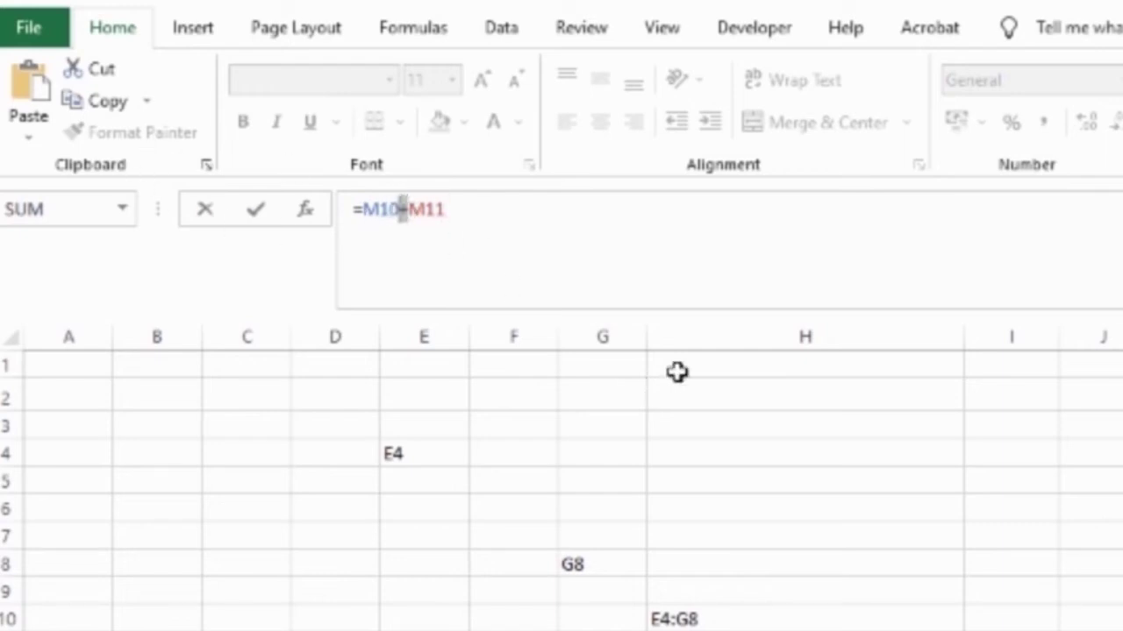
pyautogui.write('-')
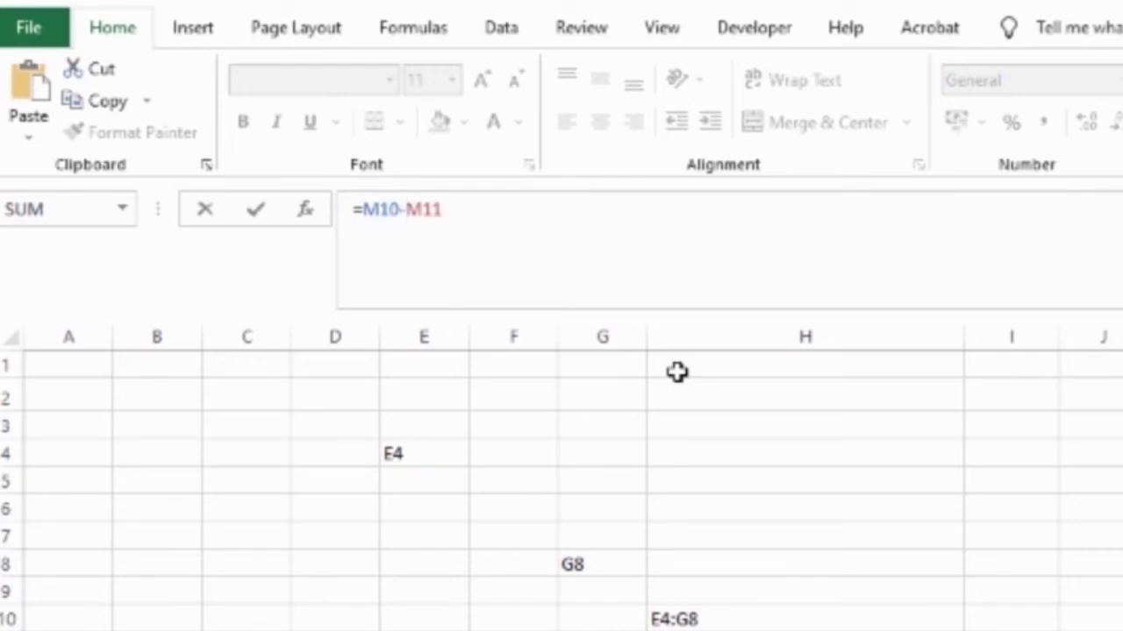
pyautogui.press('Return')
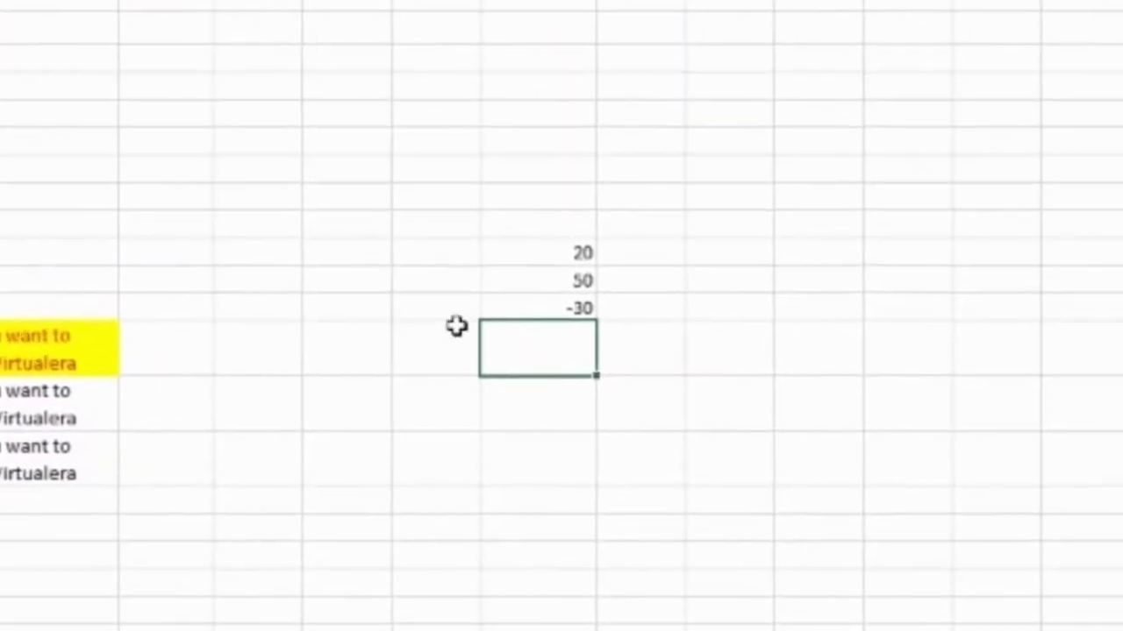
# Edit M12 in place to =M10*M11, giving 1000
pyautogui.click(546, 304)
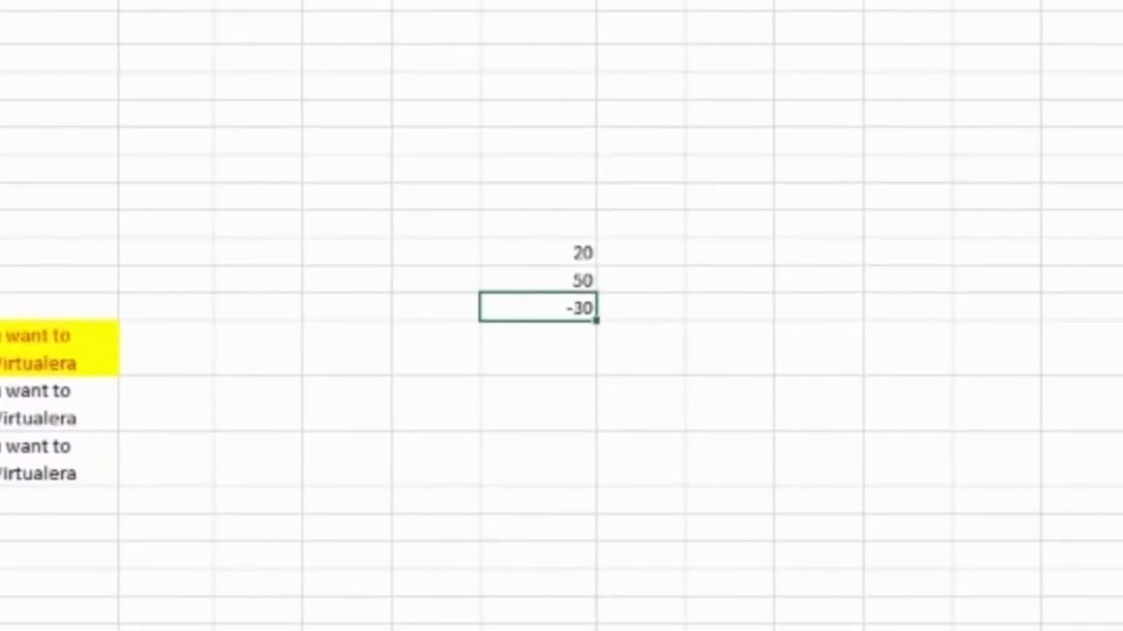
pyautogui.doubleClick(546, 304)
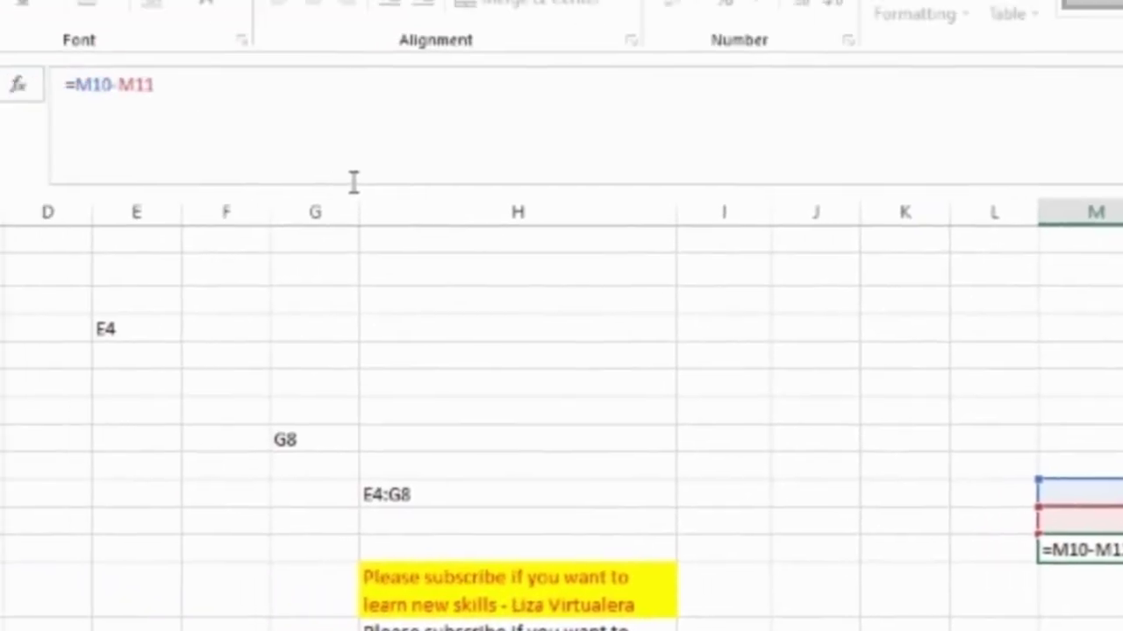
pyautogui.press('BackSpace')
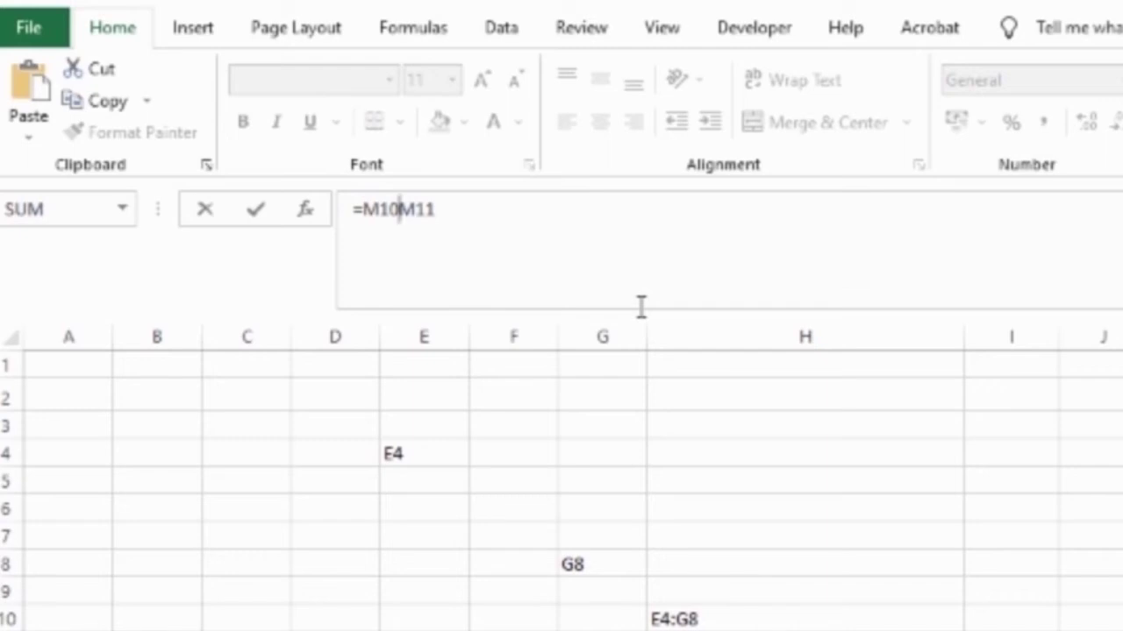
pyautogui.write('*')
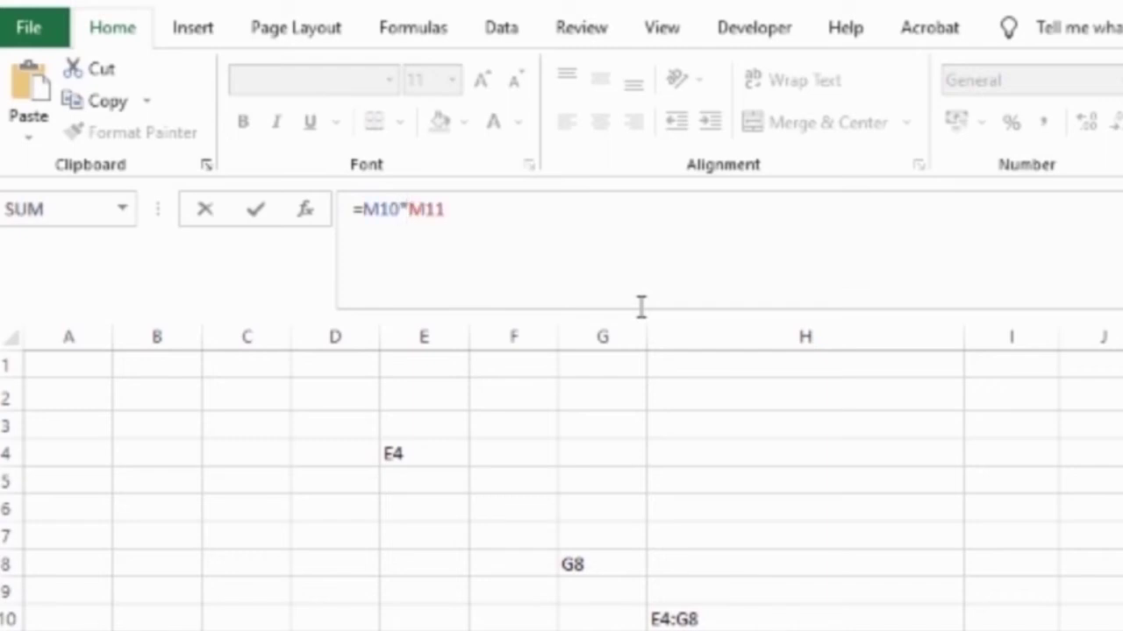
pyautogui.press('Return')
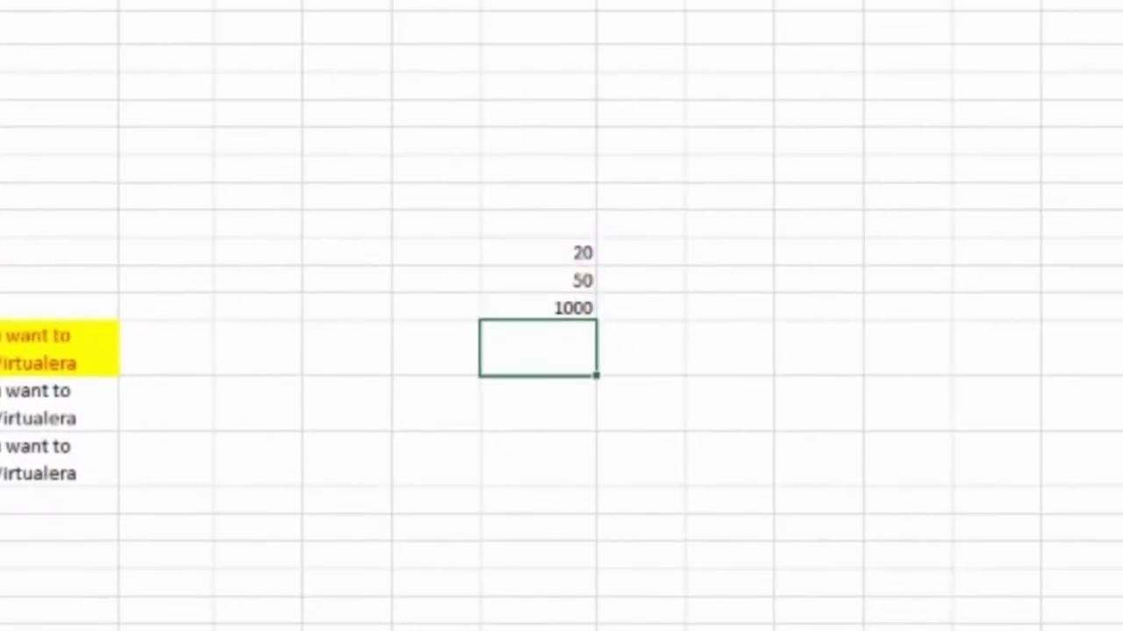
pyautogui.click(527, 302)
pyautogui.click(515, 115)
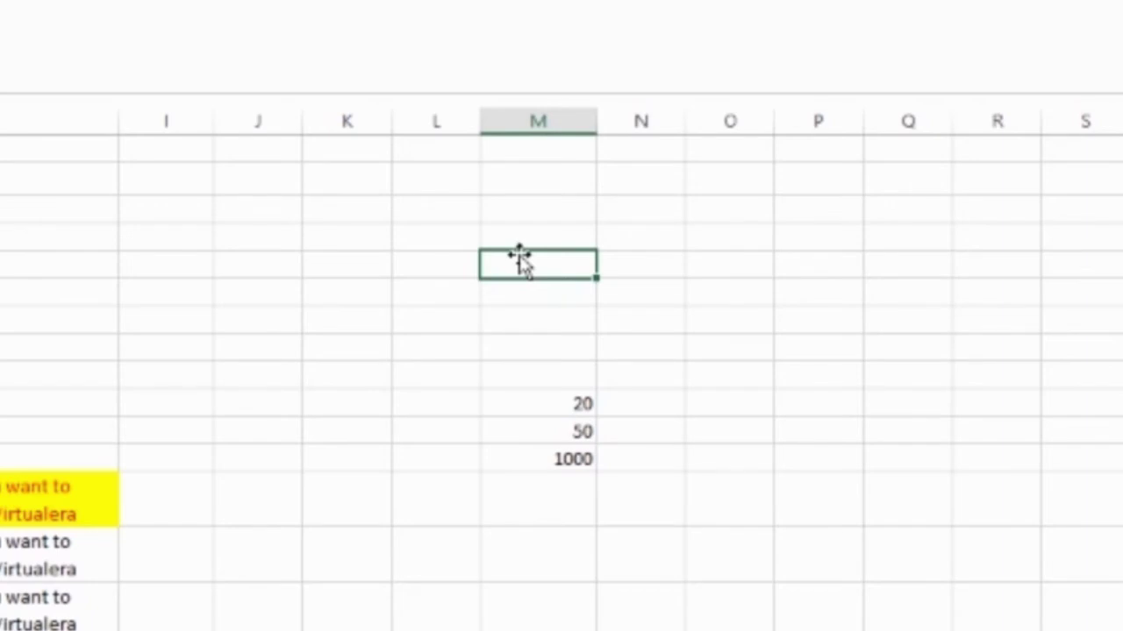
# Enter '+, - */ as text in M5 to note the arithmetic operators
pyautogui.write('+, - */')
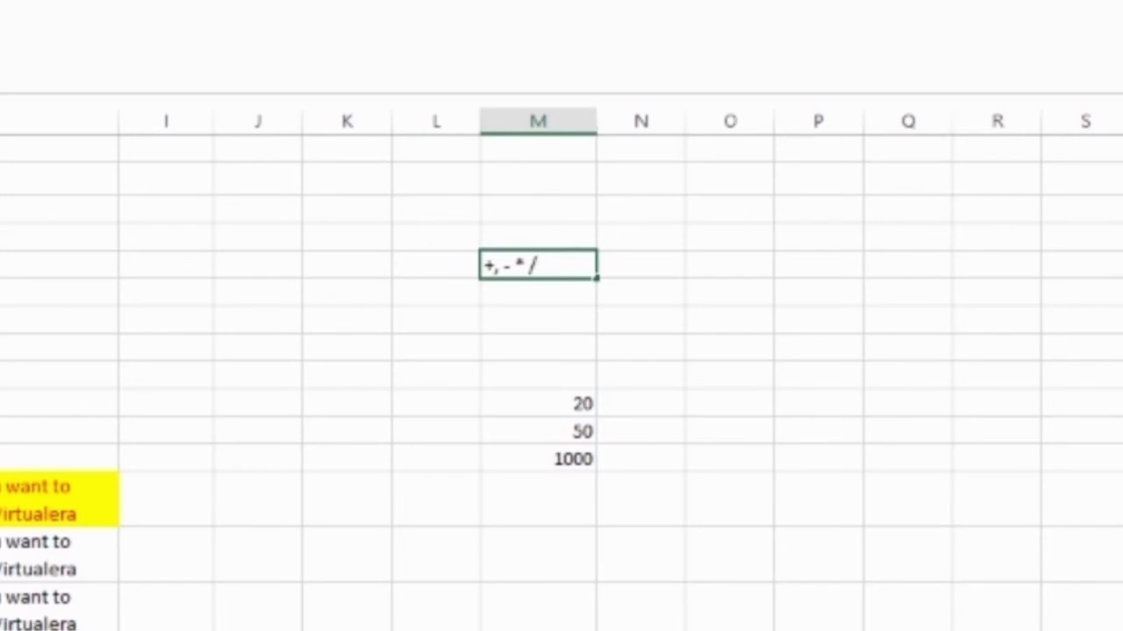
pyautogui.press('Home')
pyautogui.write("'")
pyautogui.press('Return')
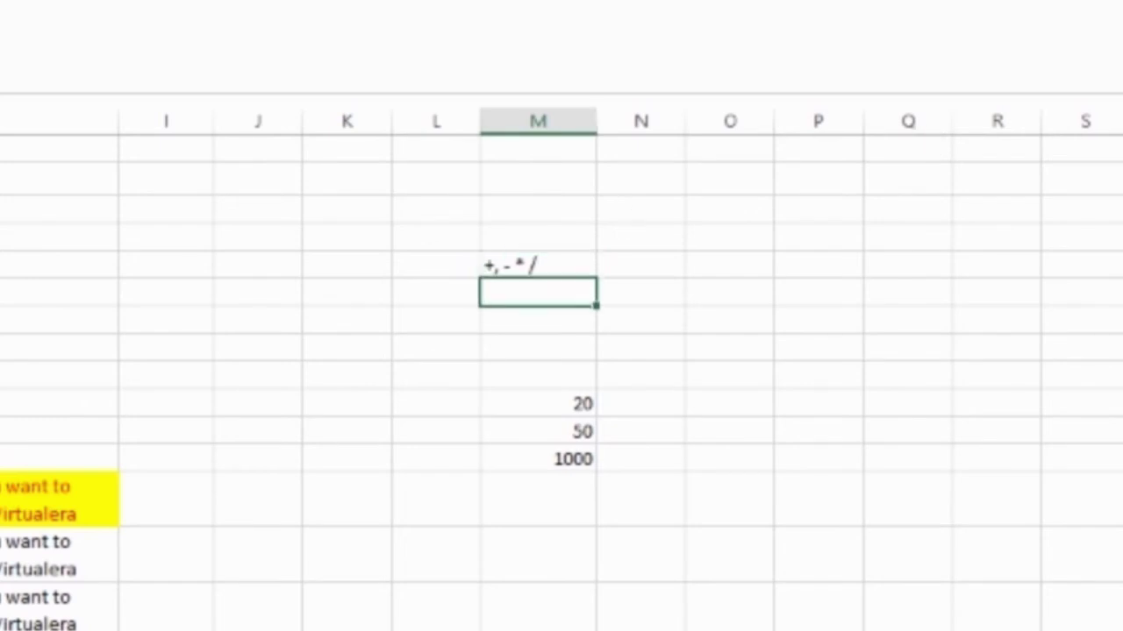
pyautogui.click(543, 268)
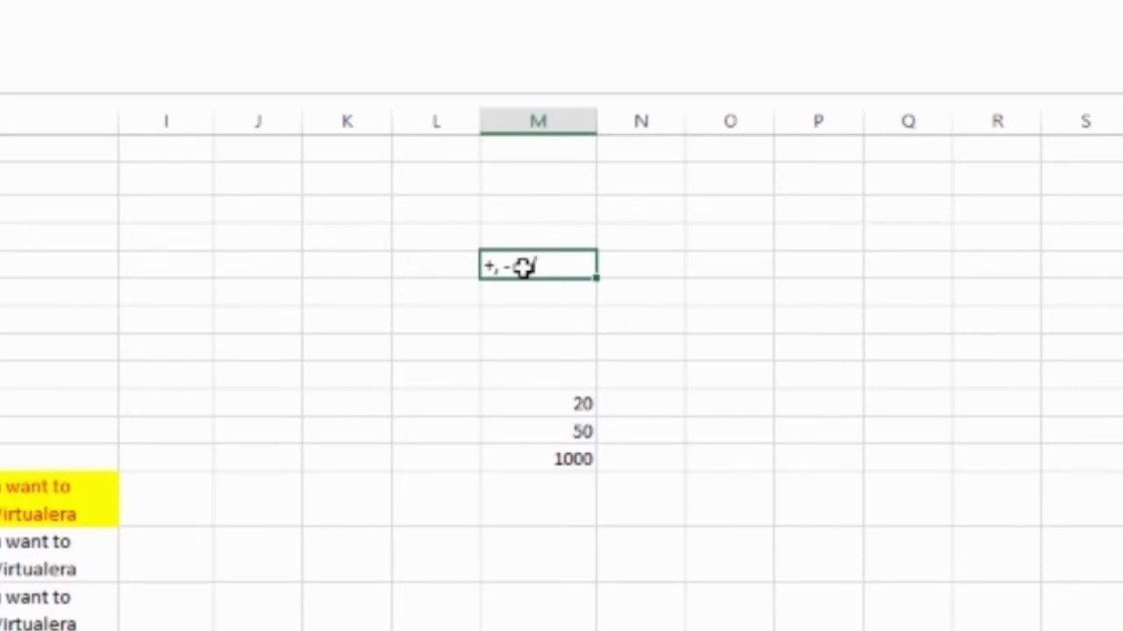
pyautogui.scroll(-2, 587, 316)
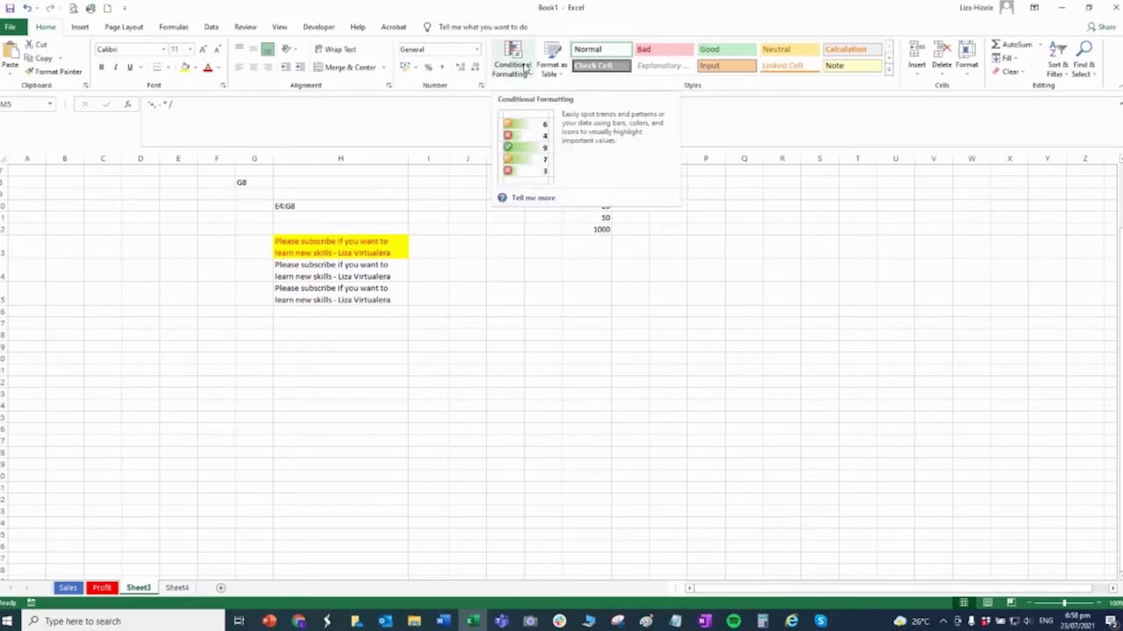
pyautogui.click(308, 348)
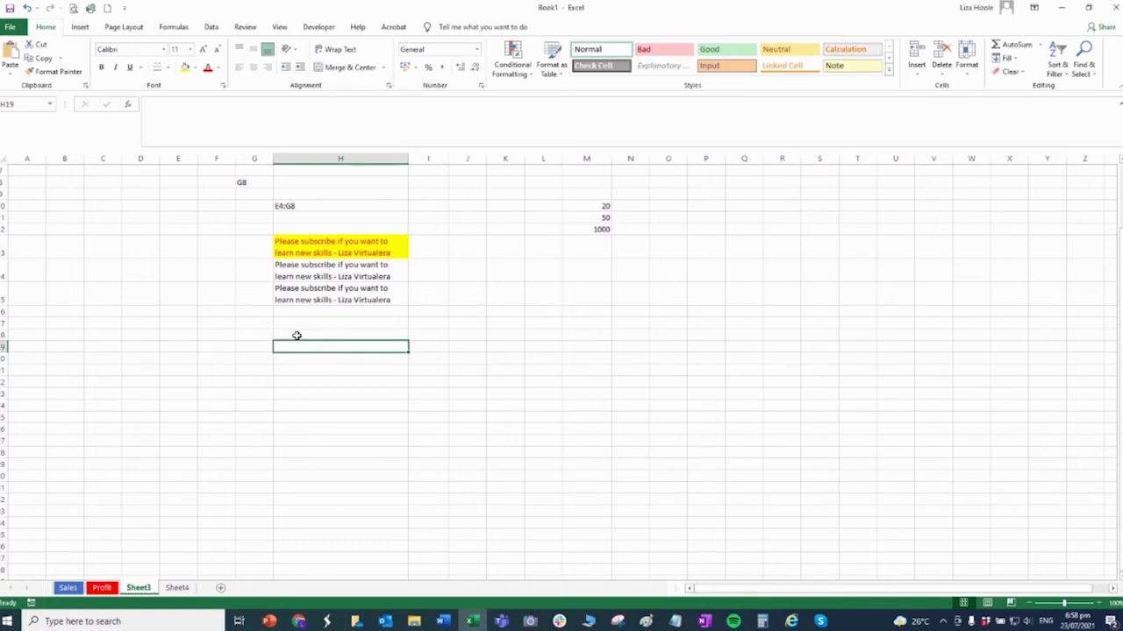
# Type the heading ITEMS in H18 and narrow column H
pyautogui.click(296, 336)
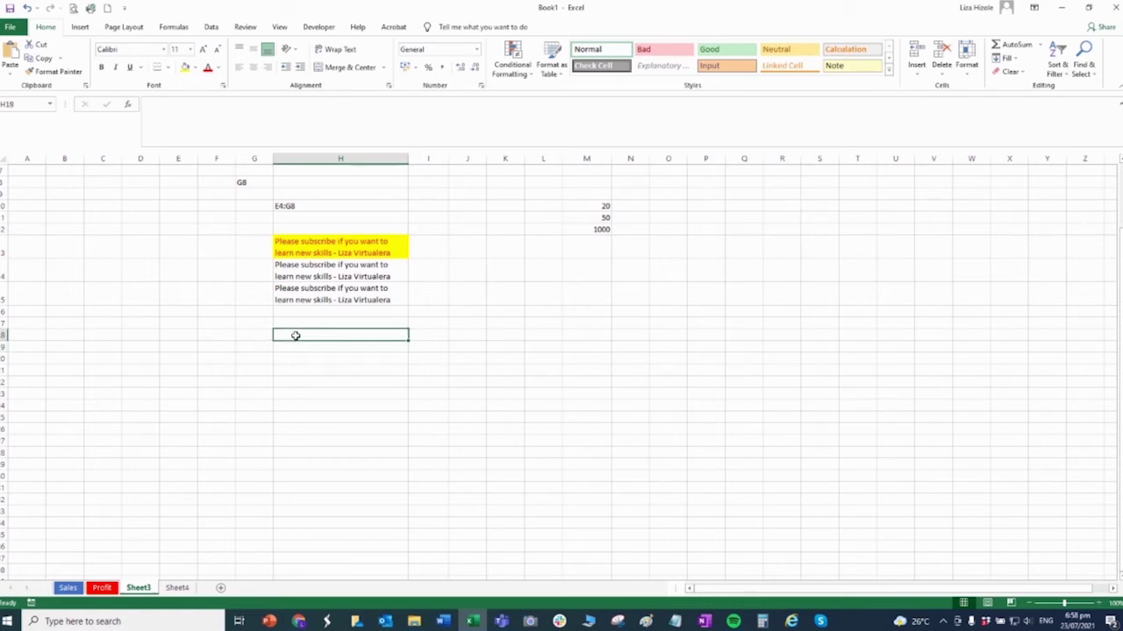
pyautogui.write('IT')
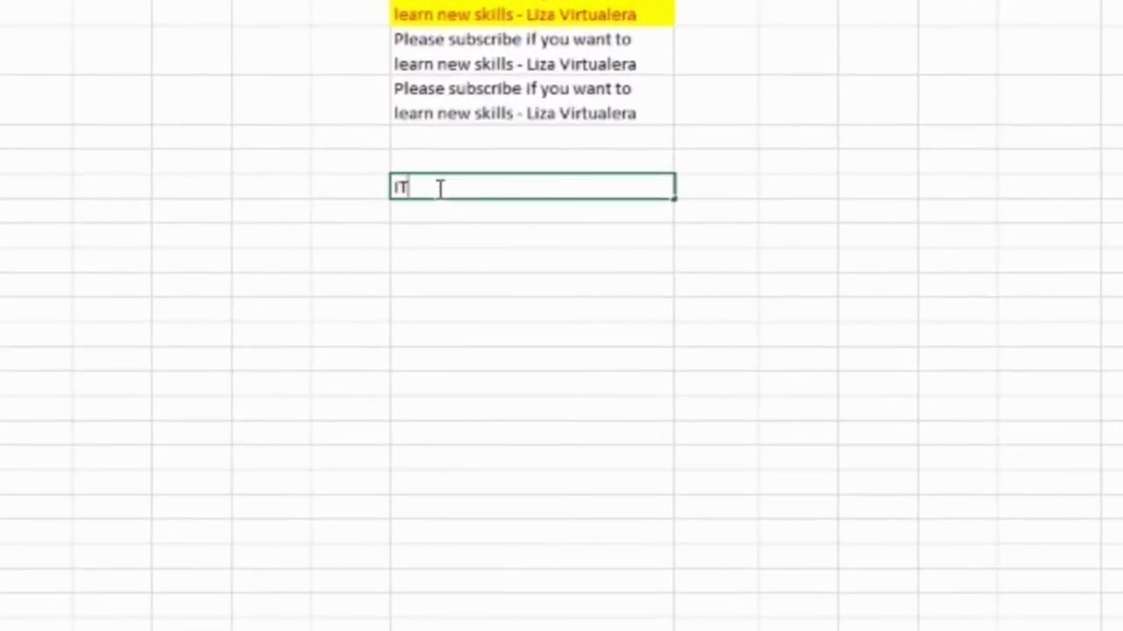
pyautogui.press('BackSpace')
pyautogui.write('TEMS')
pyautogui.press('Tab')
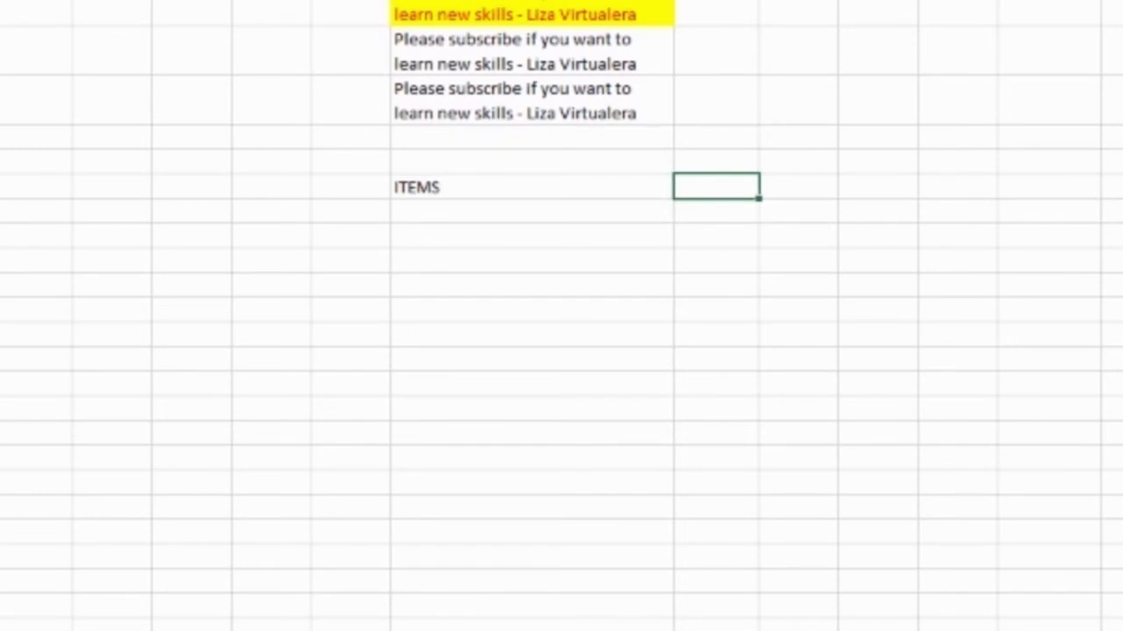
pyautogui.moveTo(673, 2); pyautogui.dragTo(556, 1)
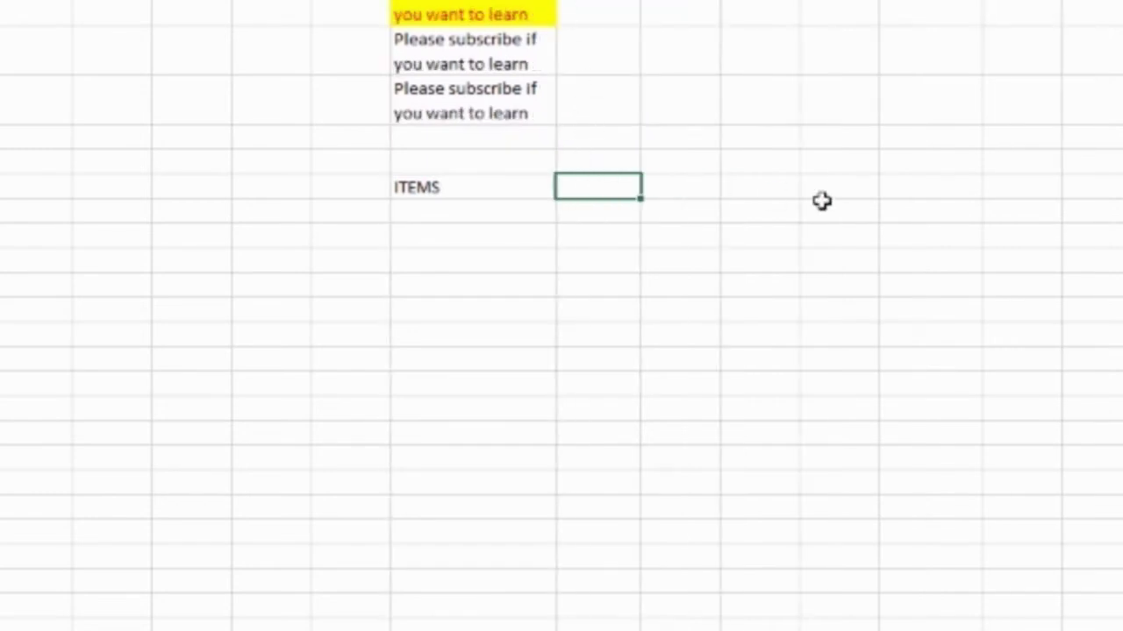
# Enter January in the cell to the right of ITEMS
pyautogui.write('JAN')
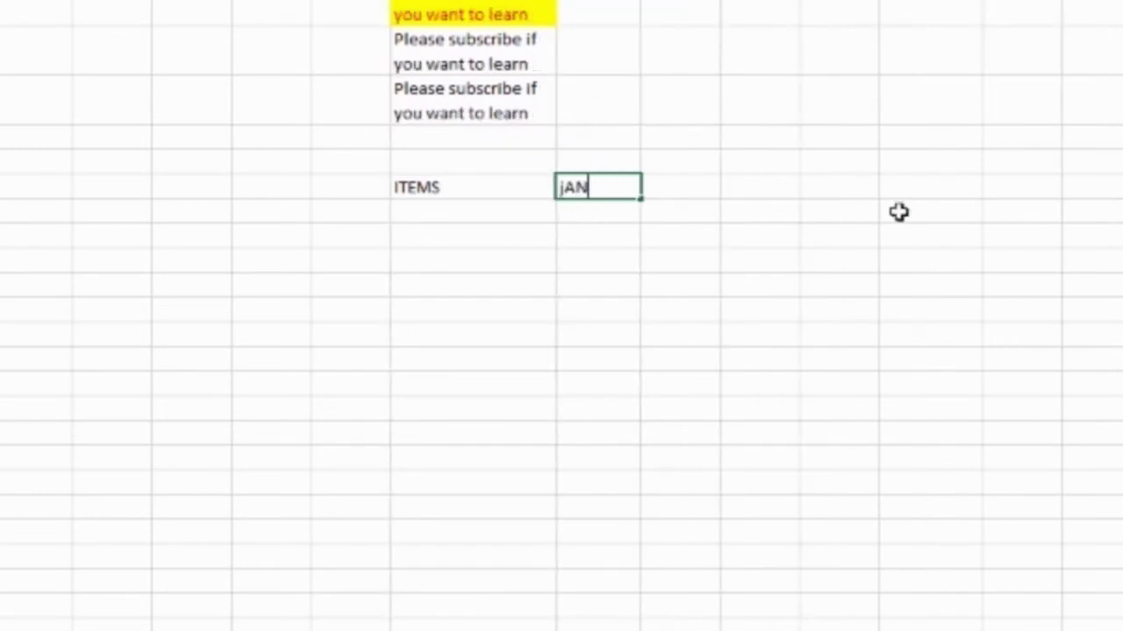
pyautogui.press('BackSpace')
pyautogui.press('BackSpace')
pyautogui.press('BackSpace')
pyautogui.write('January')
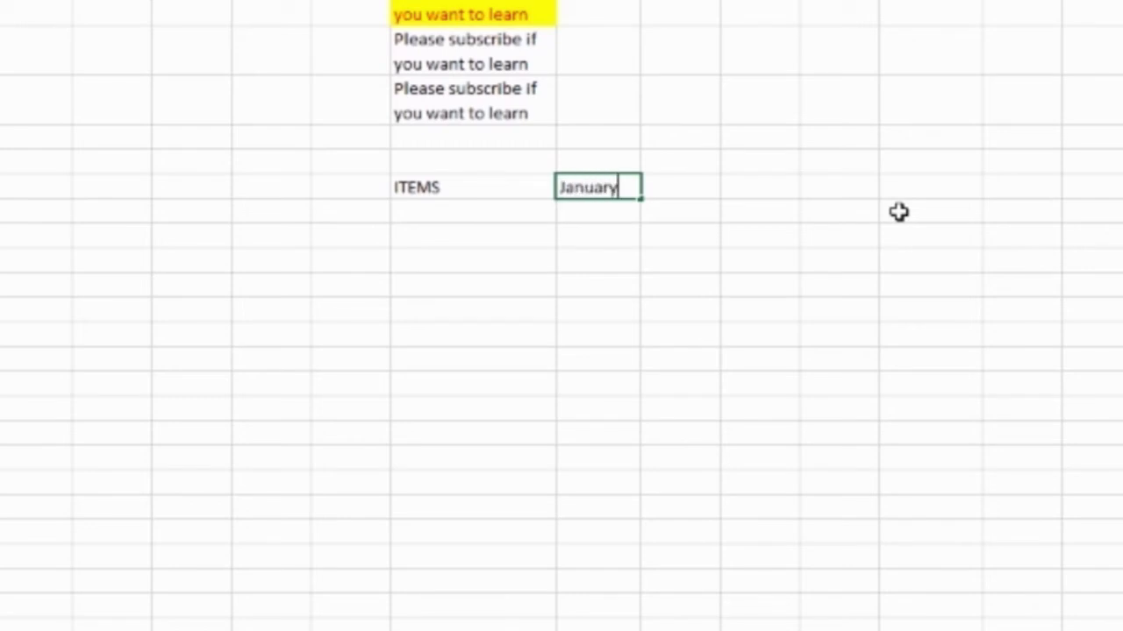
pyautogui.press('Tab')
pyautogui.click(587, 182)
pyautogui.click(697, 195)
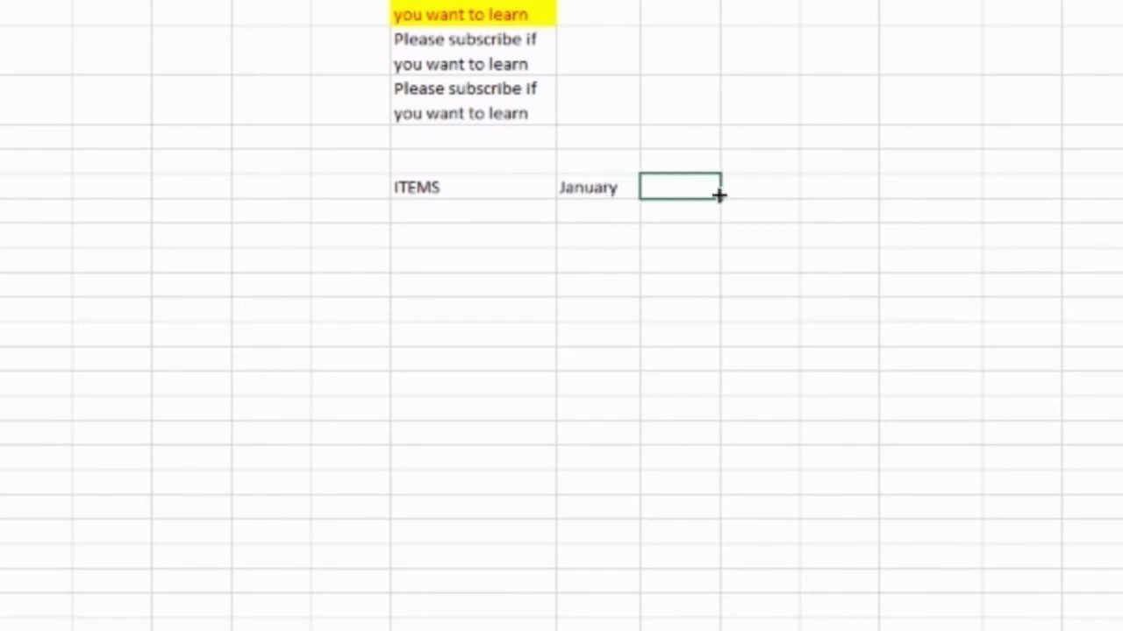
pyautogui.click(834, 185)
pyautogui.click(582, 183)
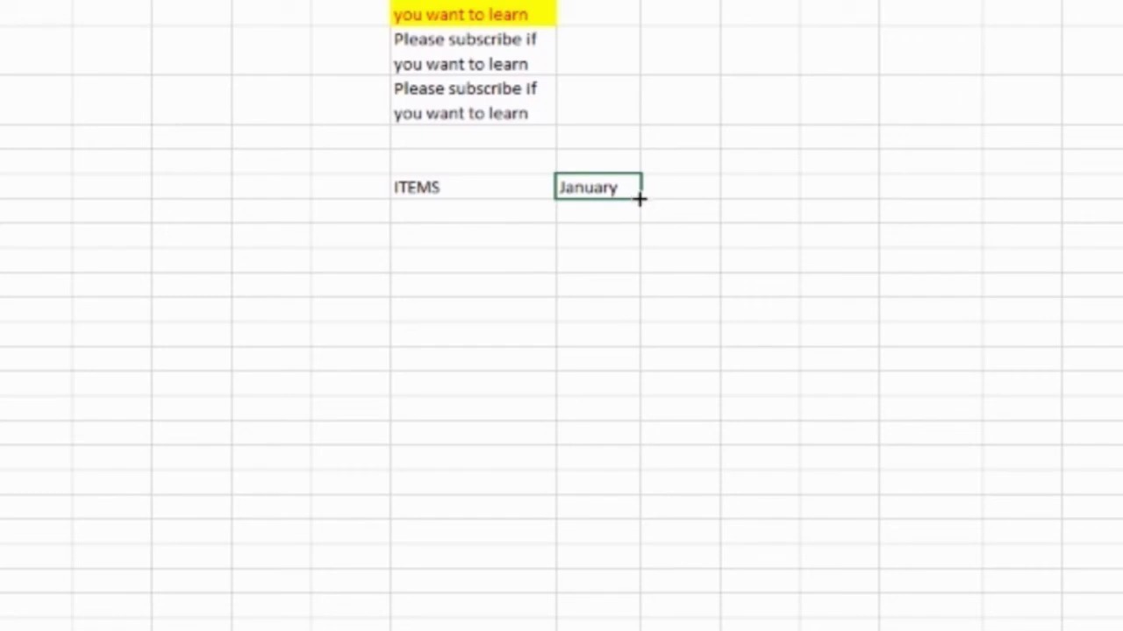
pyautogui.moveTo(640, 198); pyautogui.dragTo(1122, 177)
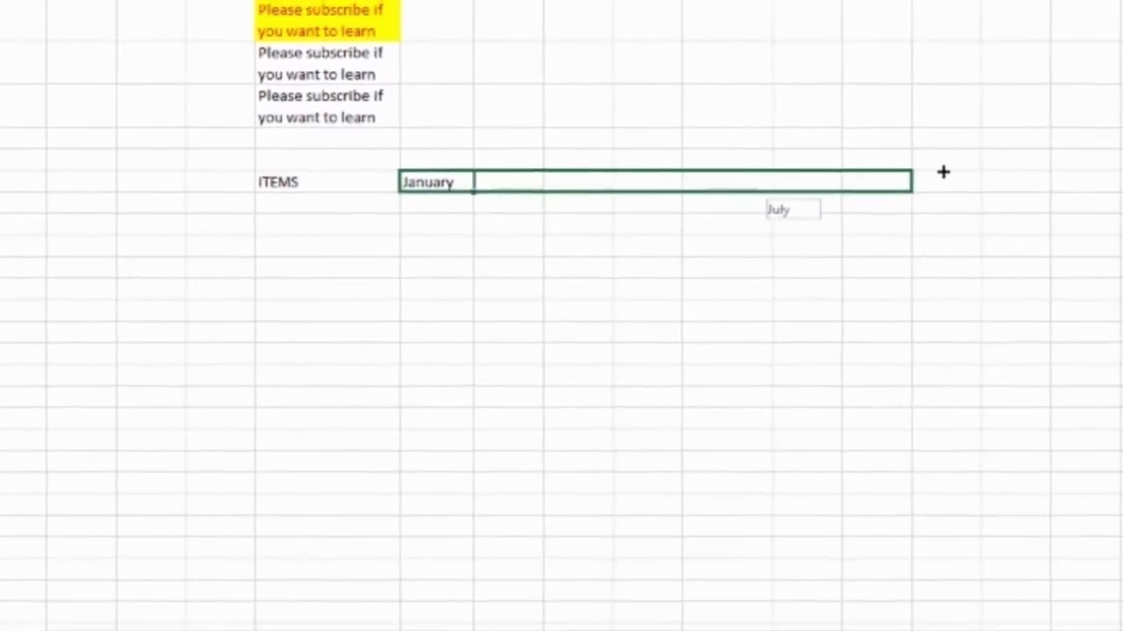
pyautogui.moveTo(943, 173); pyautogui.dragTo(965, 174)
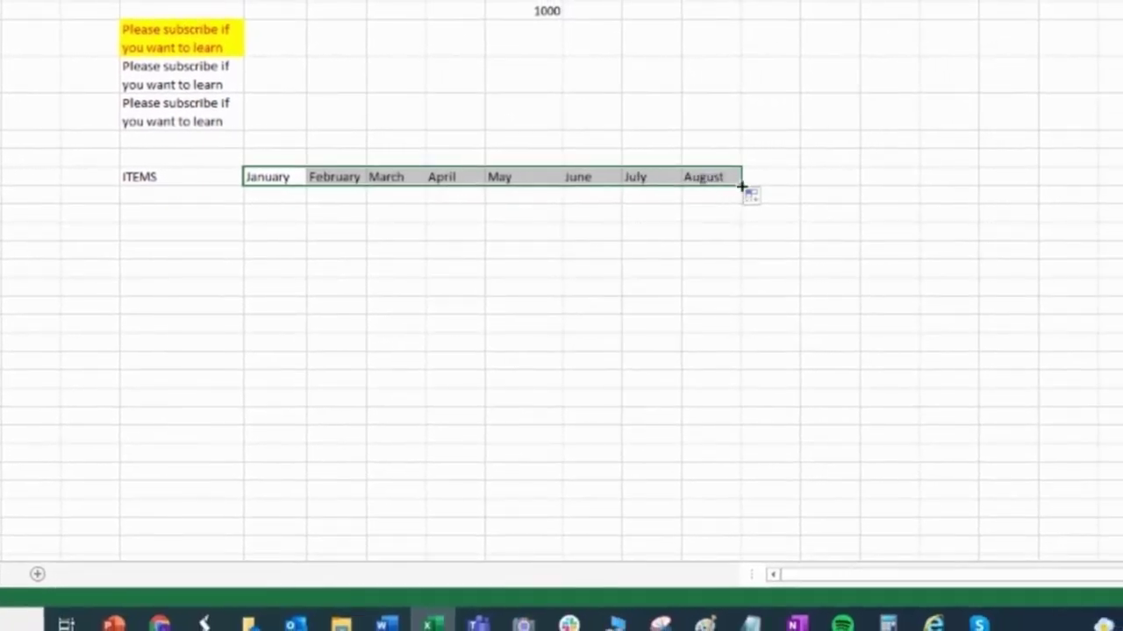
pyautogui.moveTo(757, 185); pyautogui.dragTo(970, 184)
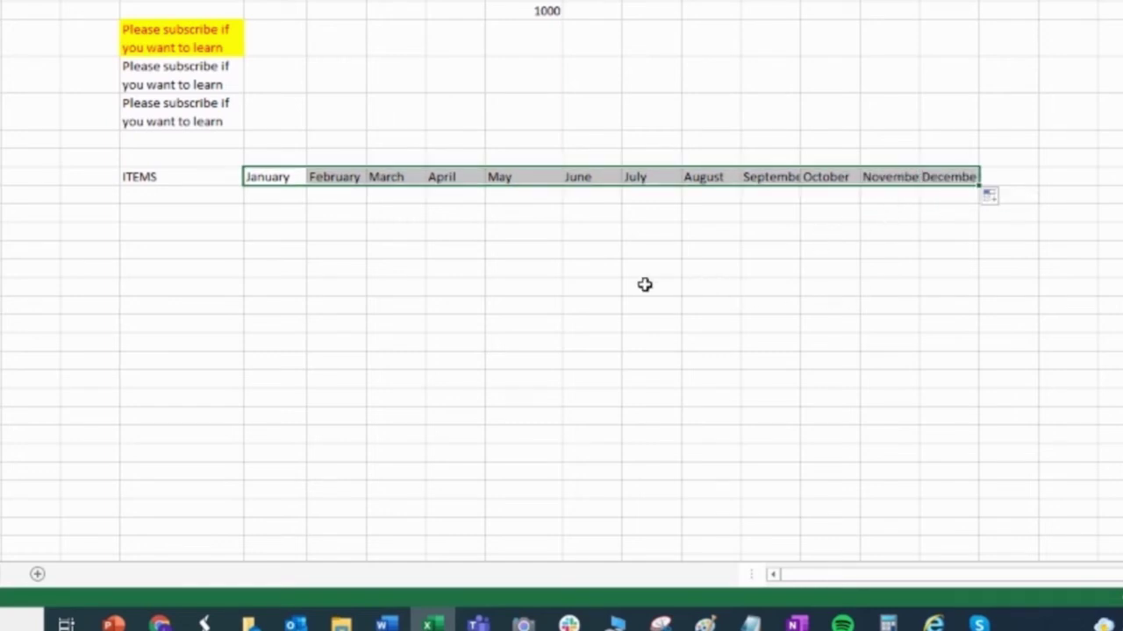
pyautogui.click(517, 284)
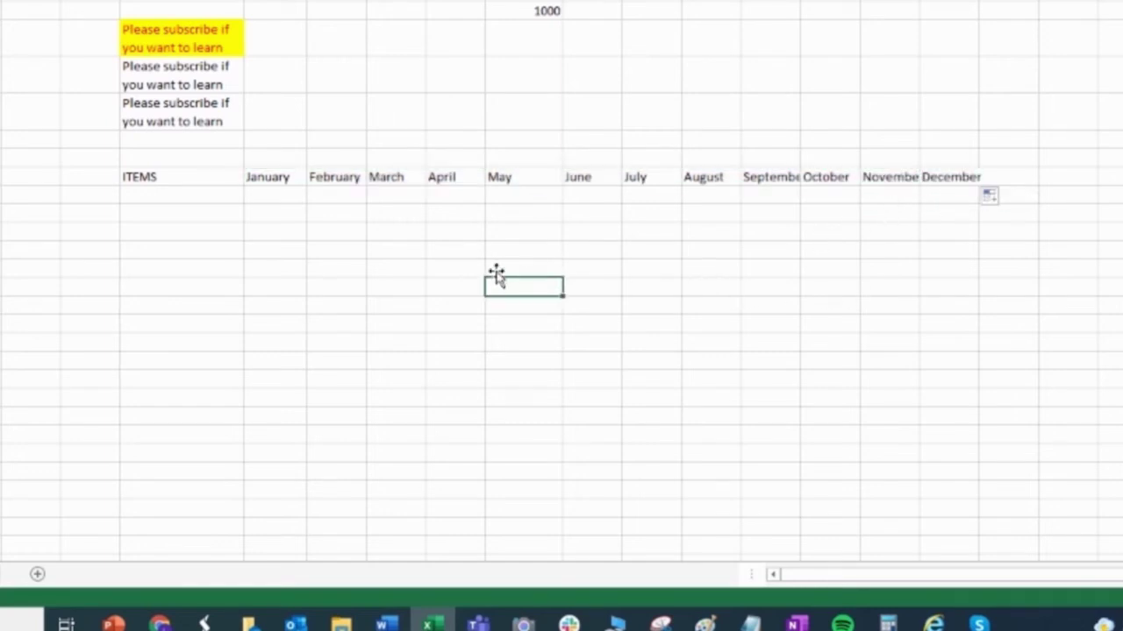
pyautogui.click(267, 180)
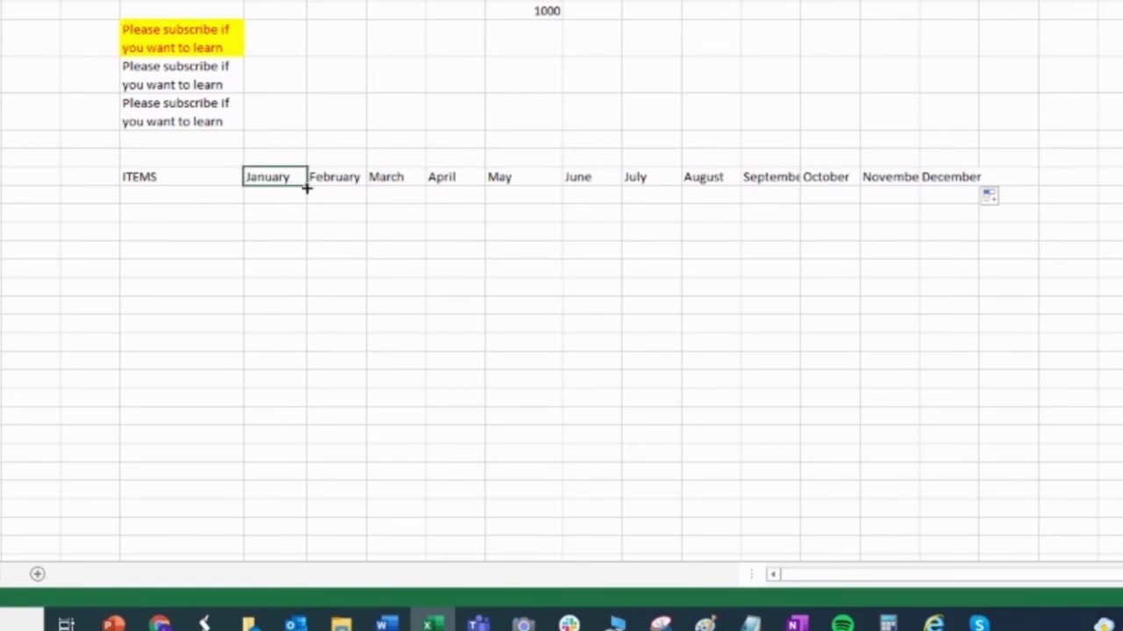
pyautogui.moveTo(306, 186); pyautogui.dragTo(313, 355)
pyautogui.click(375, 257)
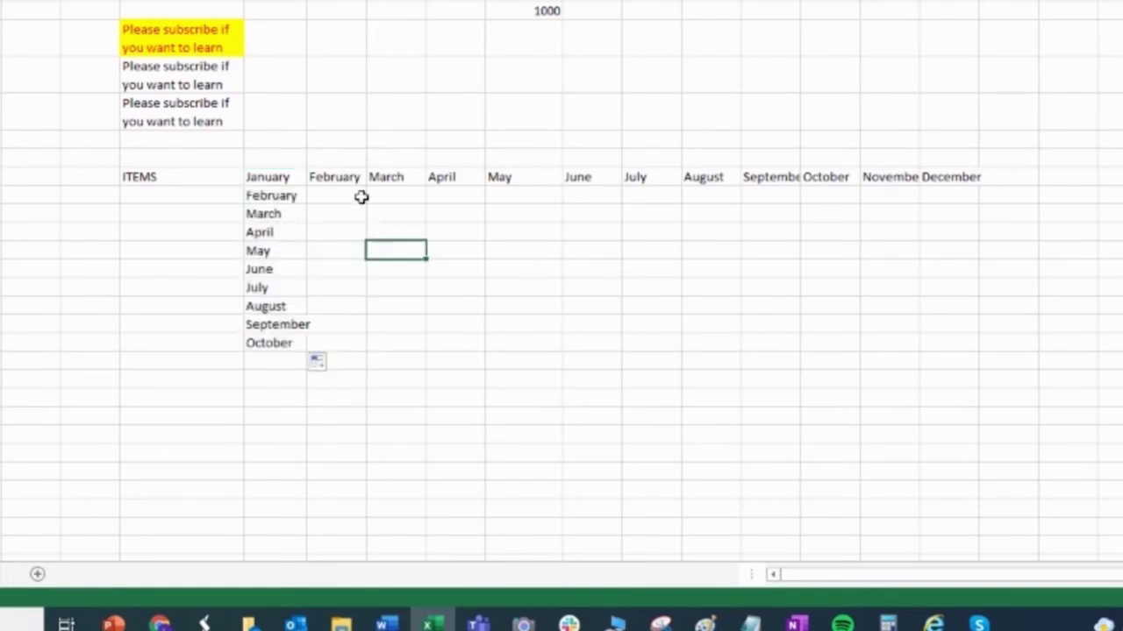
pyautogui.moveTo(325, 178); pyautogui.dragTo(951, 177)
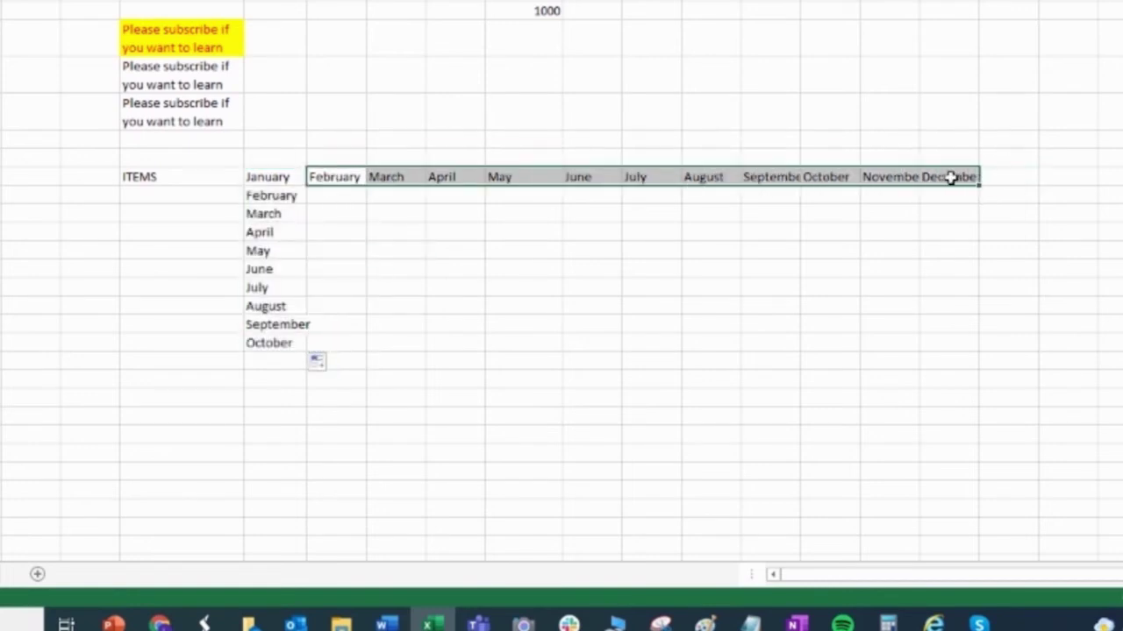
pyautogui.click(263, 286)
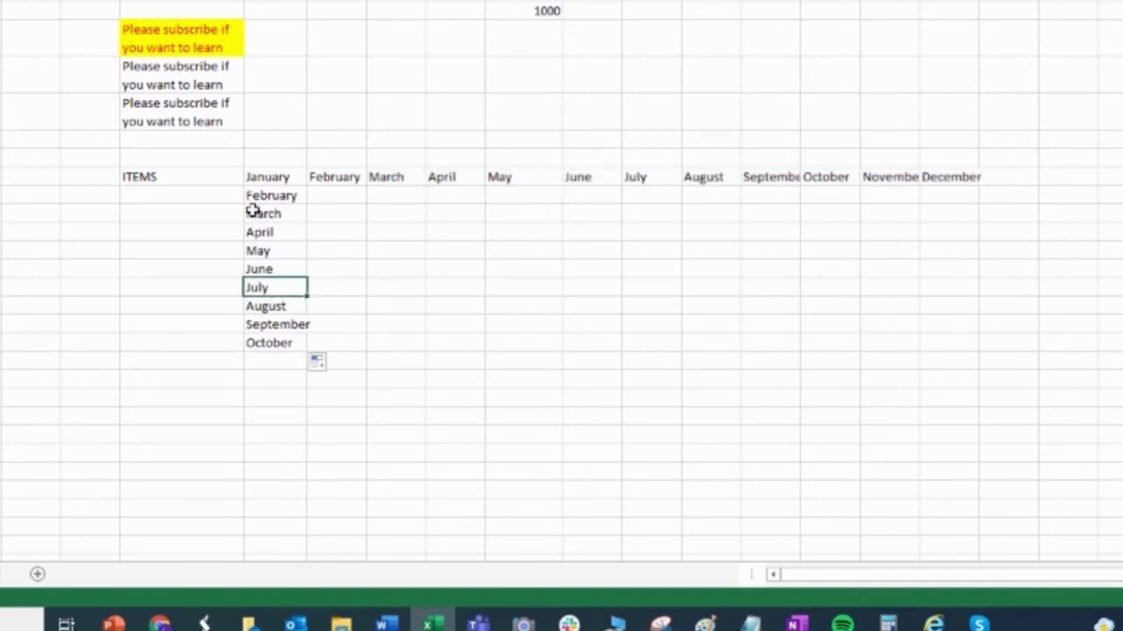
pyautogui.moveTo(253, 197); pyautogui.dragTo(266, 348)
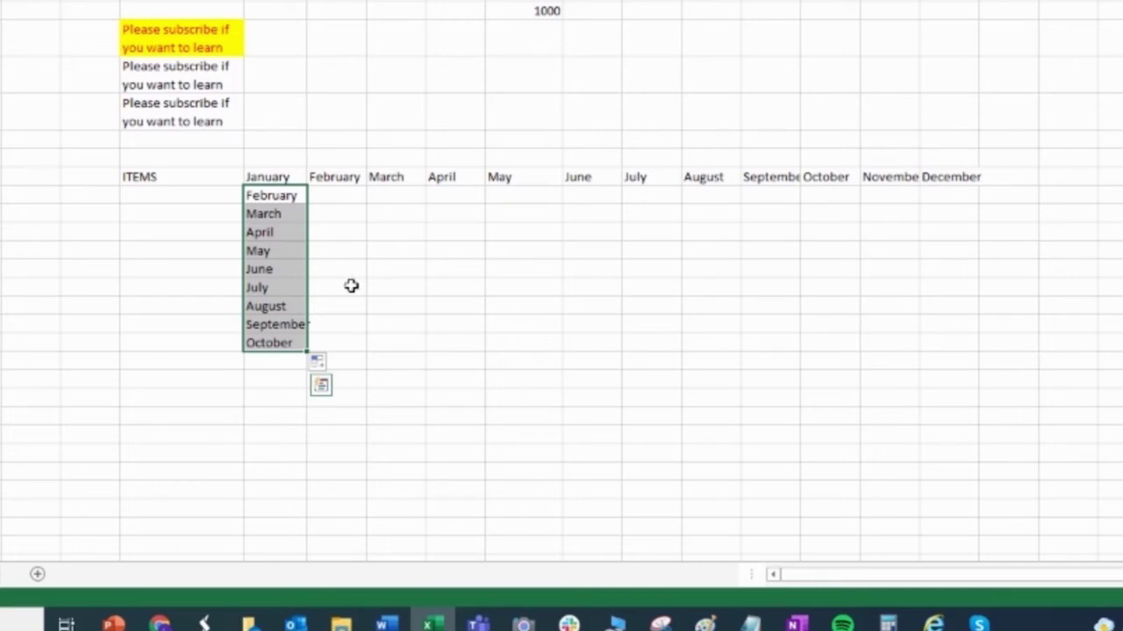
pyautogui.press('Delete')
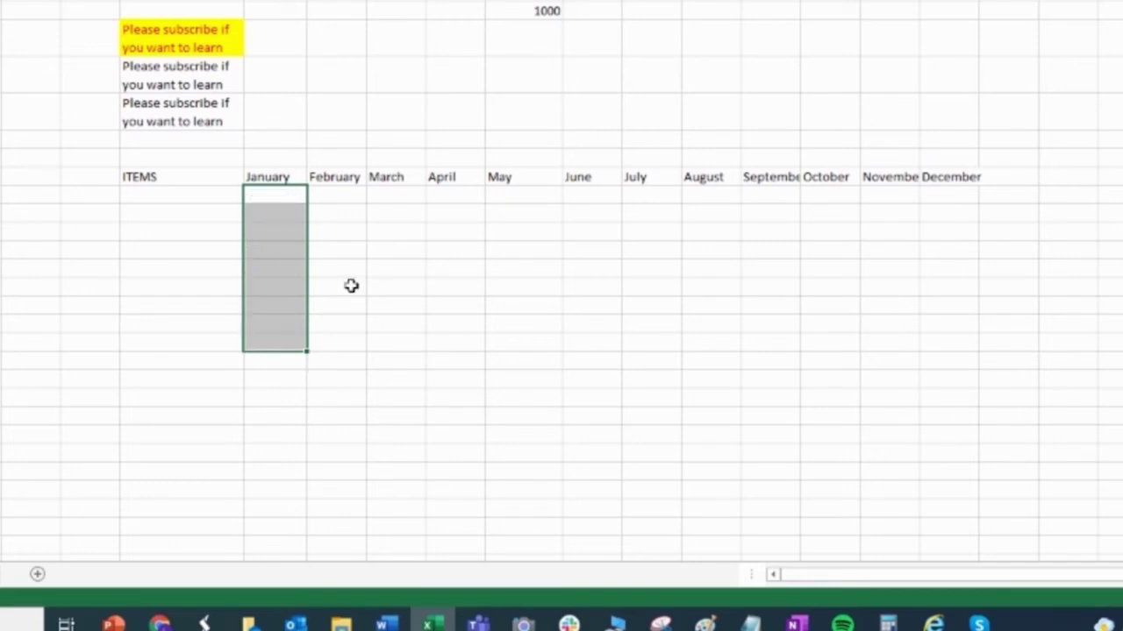
pyautogui.click(263, 200)
pyautogui.click(166, 195)
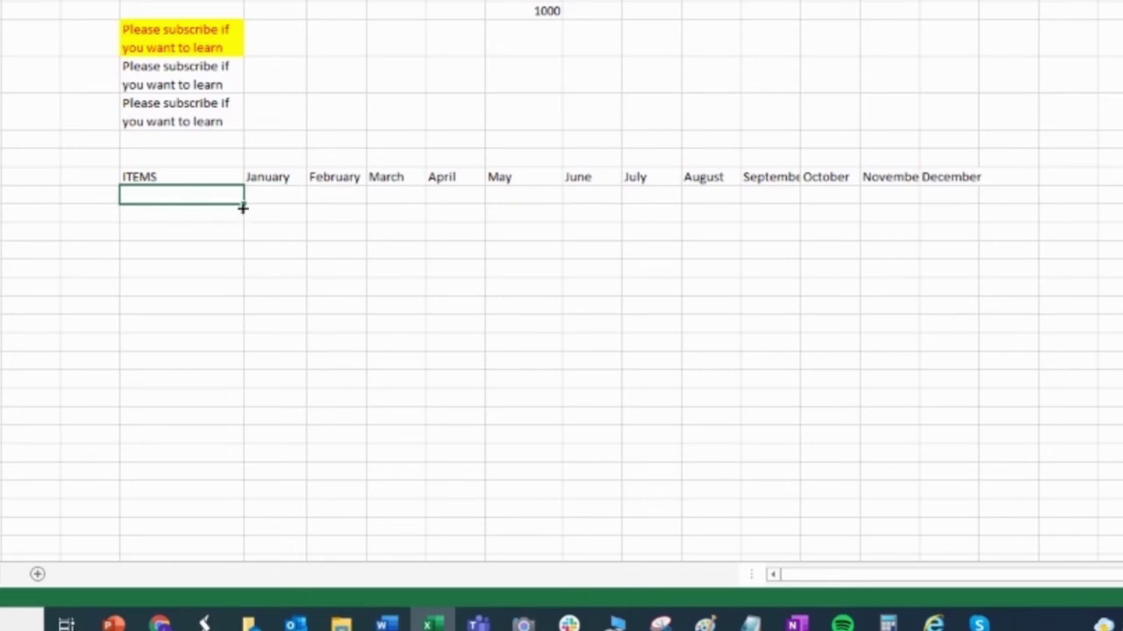
# List Long Dress, T-shirt, Flip Flops and Socks under ITEMS
pyautogui.write('Long Dress')
pyautogui.press('Return')
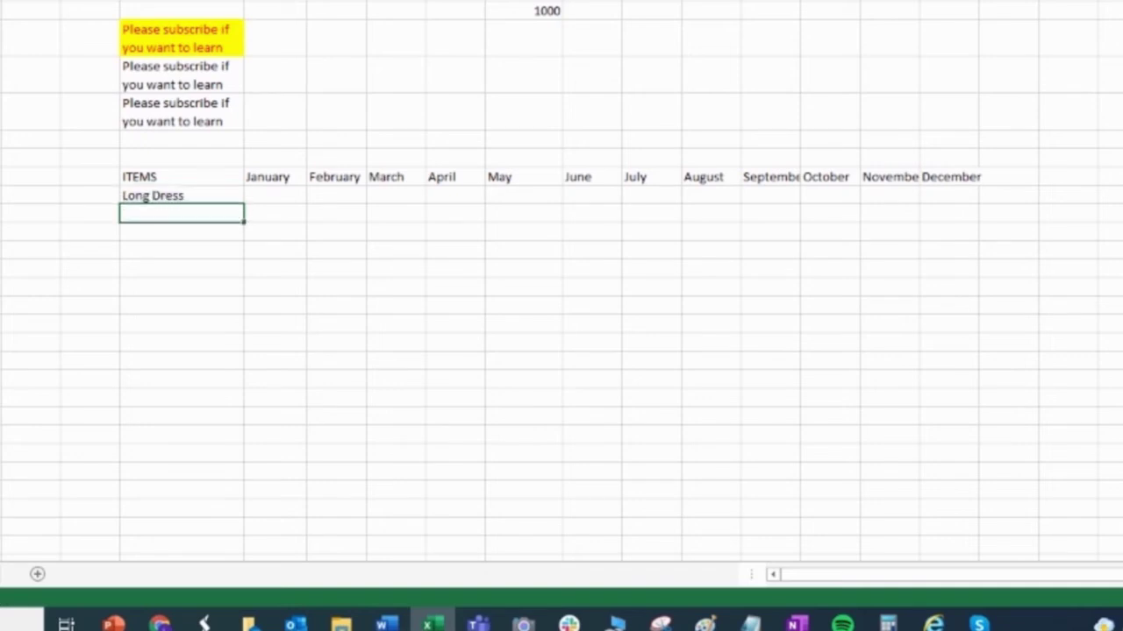
pyautogui.write('T-shirt')
pyautogui.press('Return')
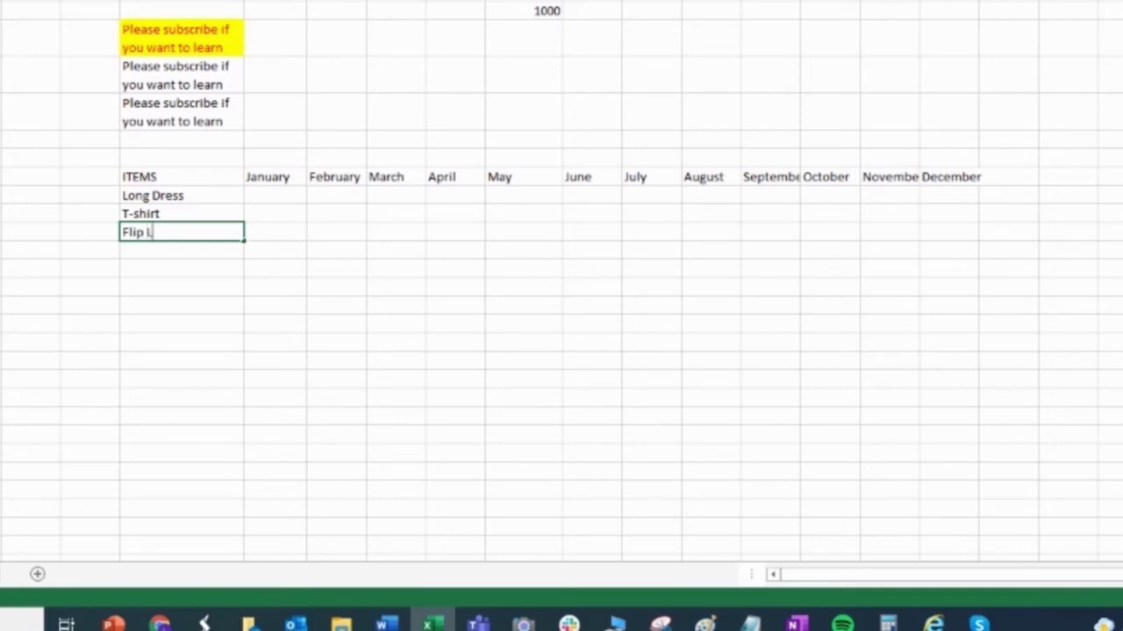
pyautogui.write('Flip Flops')
pyautogui.press('Return')
pyautogui.write('Socks')
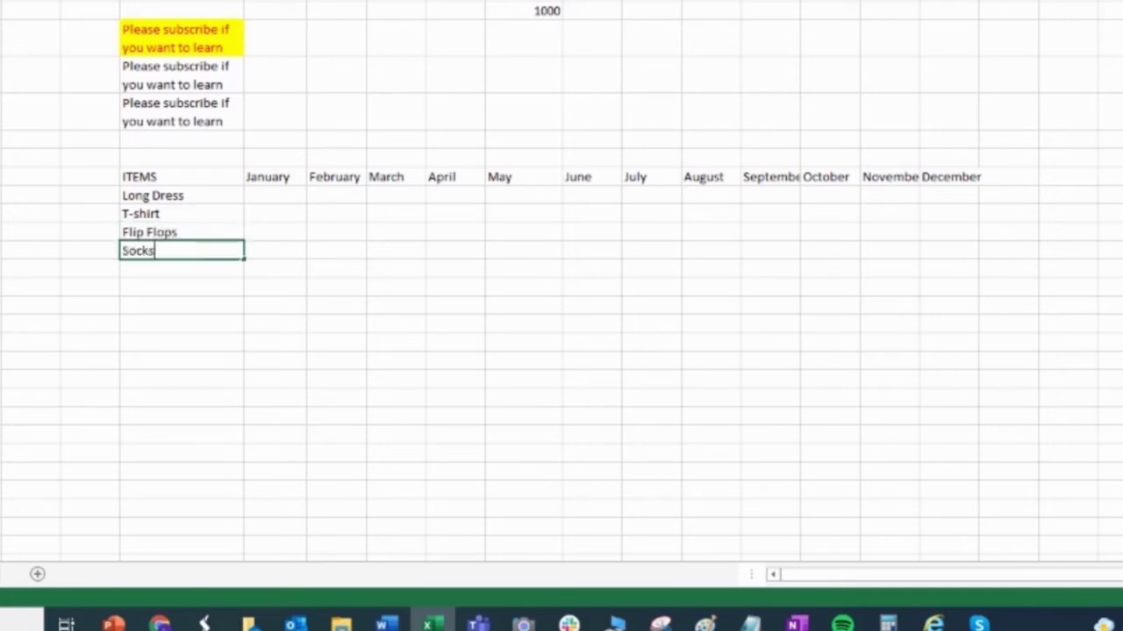
pyautogui.press('Return')
# Enter 5 under January for Long Dress
pyautogui.click(343, 254)
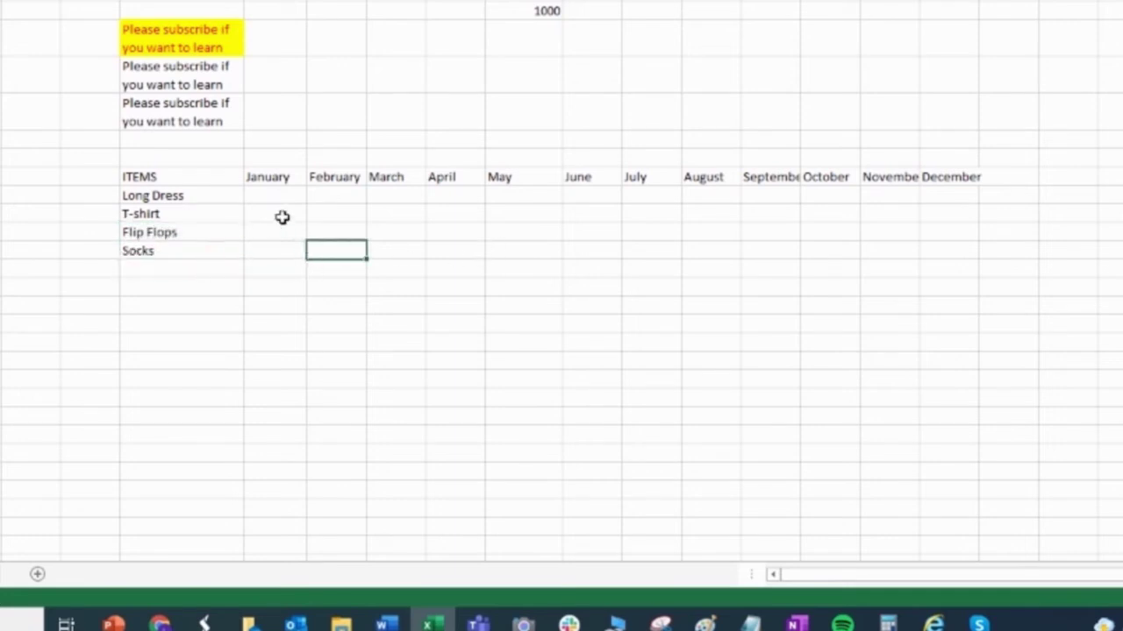
pyautogui.click(273, 194)
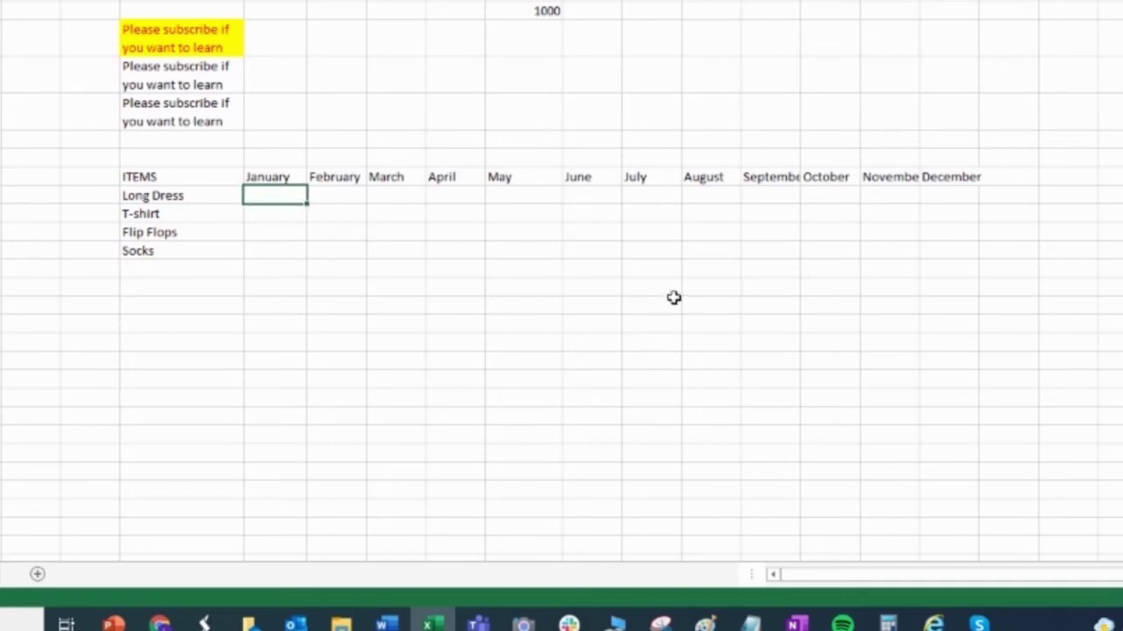
pyautogui.press('Return')
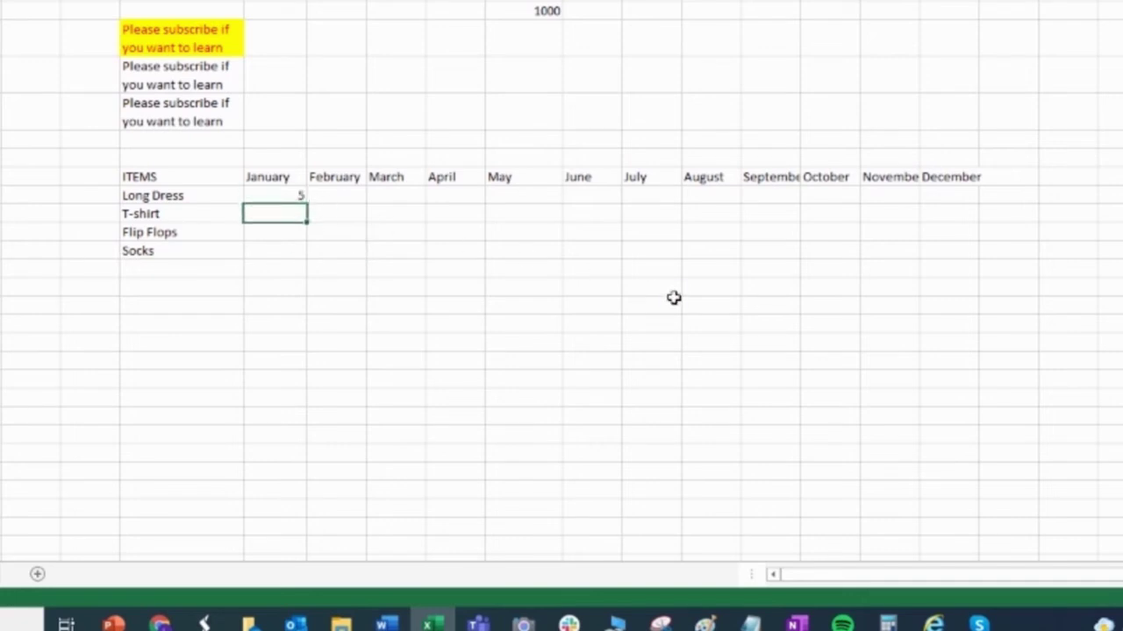
# Copy Long Dress's 5 across every month through December using Copy Cells
pyautogui.click(283, 196)
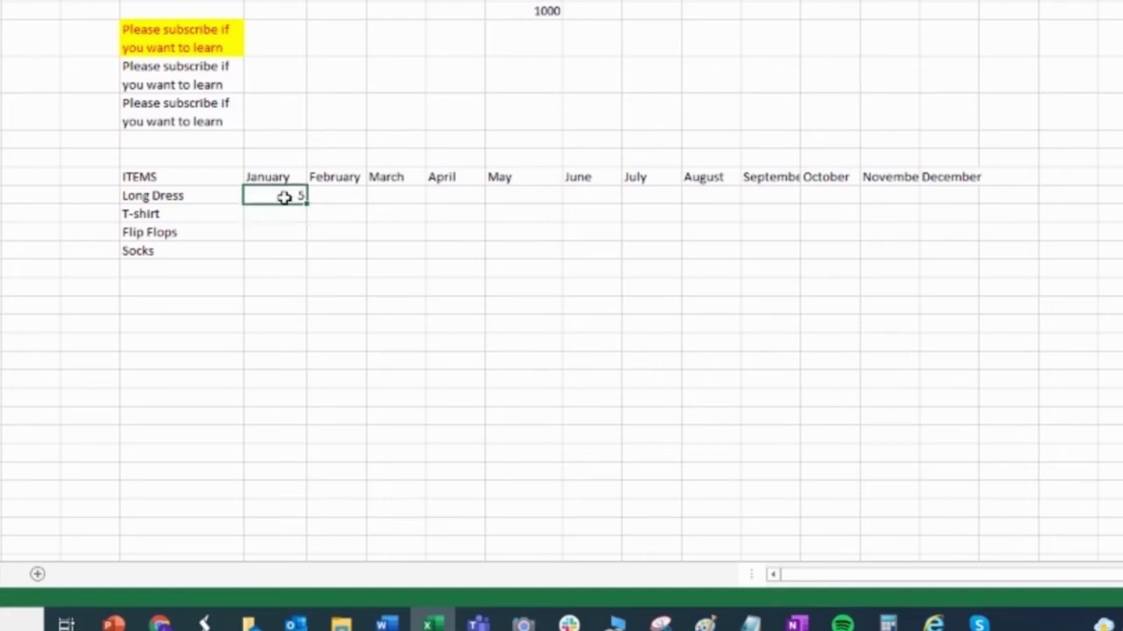
pyautogui.moveTo(309, 203); pyautogui.dragTo(959, 195)
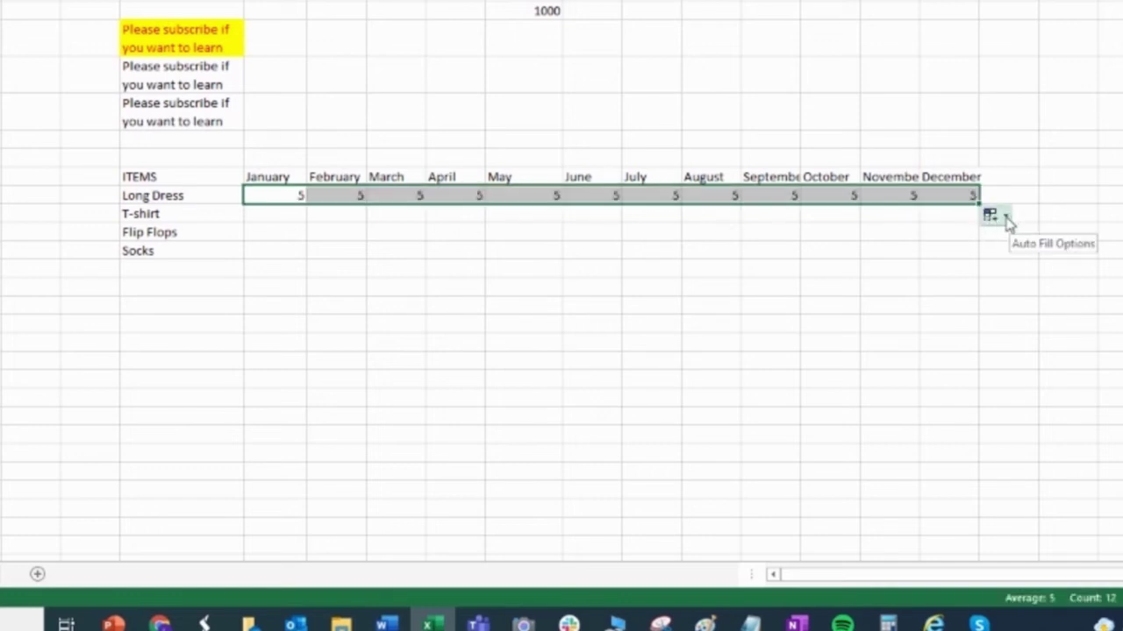
pyautogui.click(1009, 218)
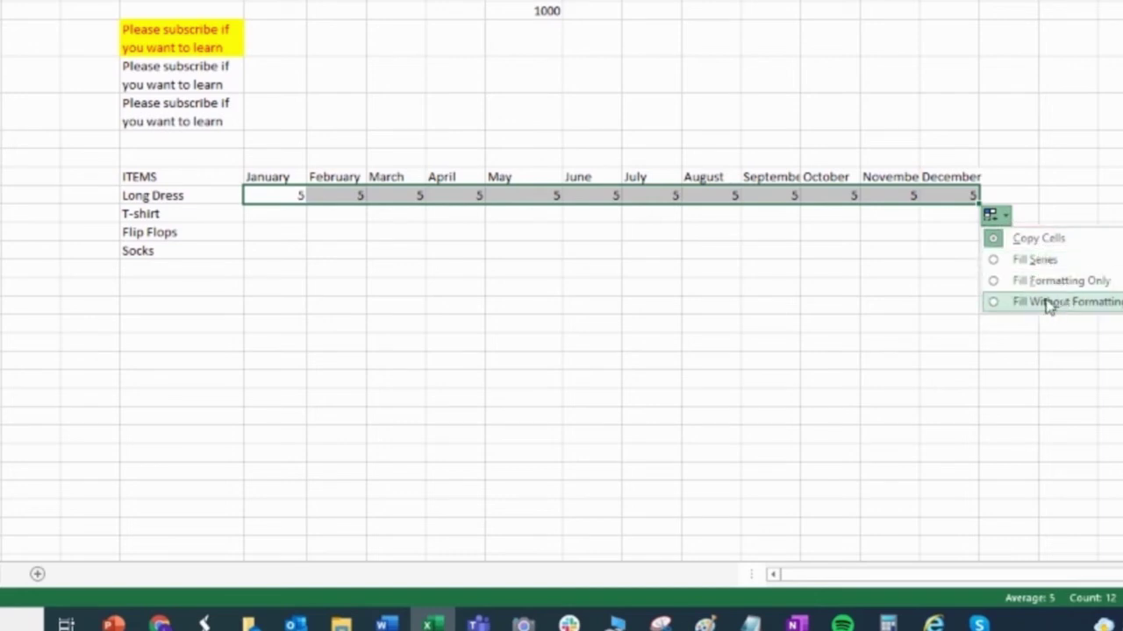
pyautogui.click(997, 262)
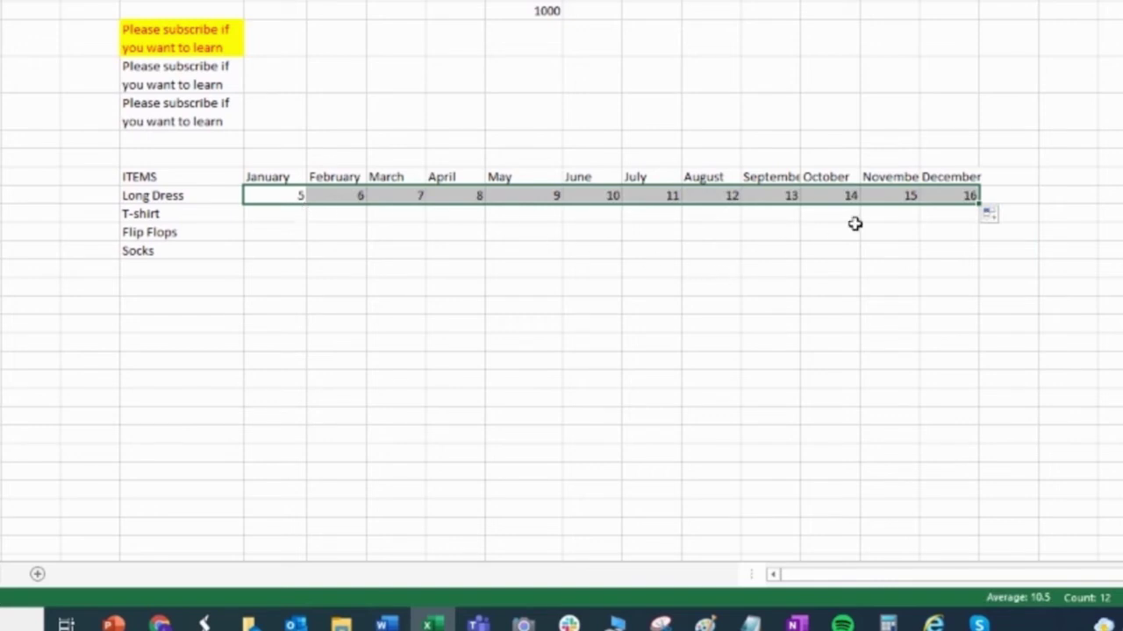
pyautogui.click(1005, 216)
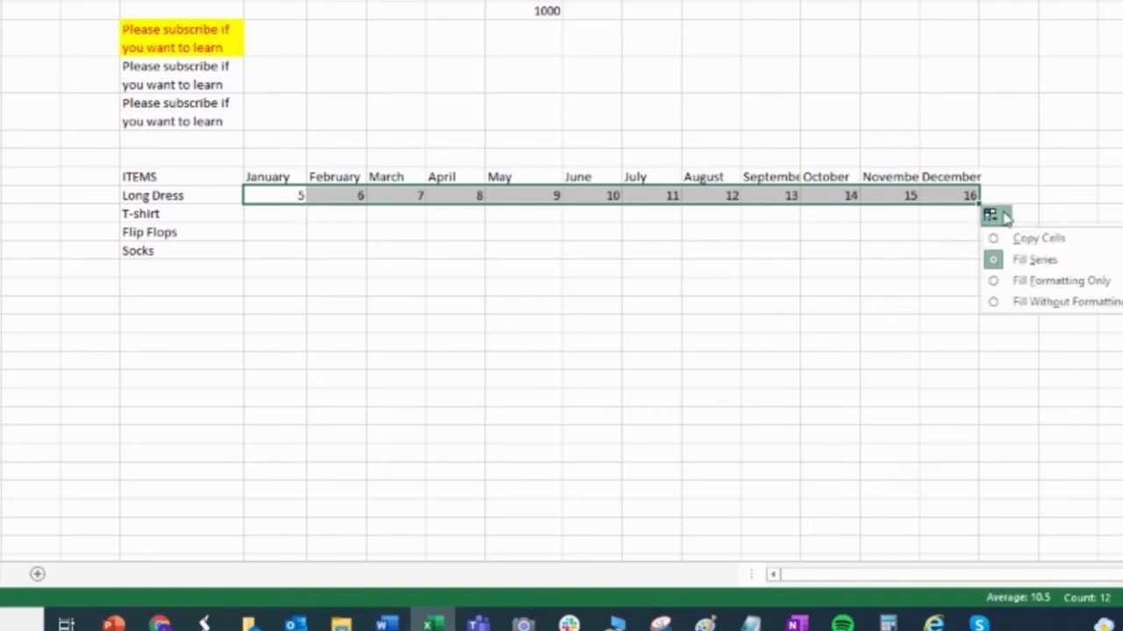
pyautogui.click(996, 240)
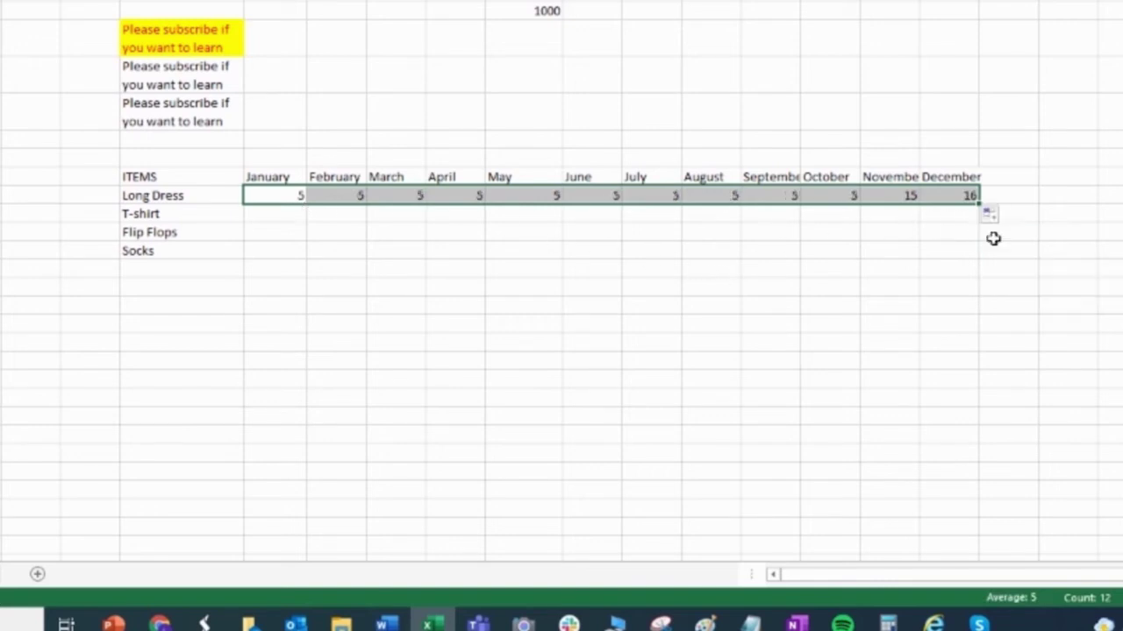
# Enter January values 10, 2, 7 for T-shirt, Flip Flops, Socks and fill through December
pyautogui.click(281, 216)
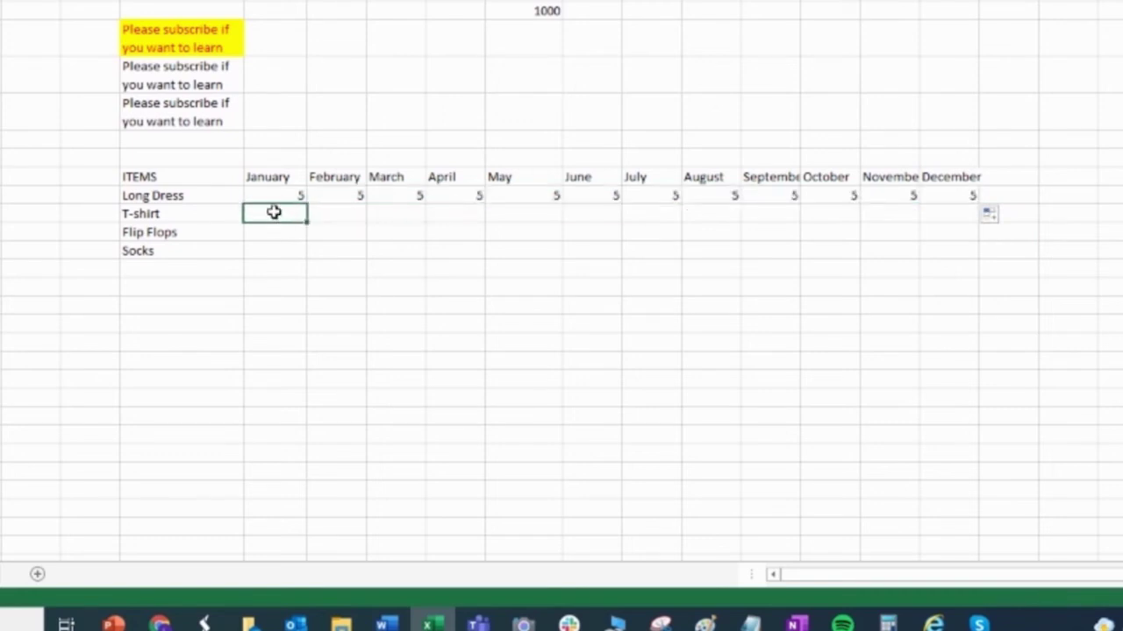
pyautogui.write('10')
pyautogui.press('Return')
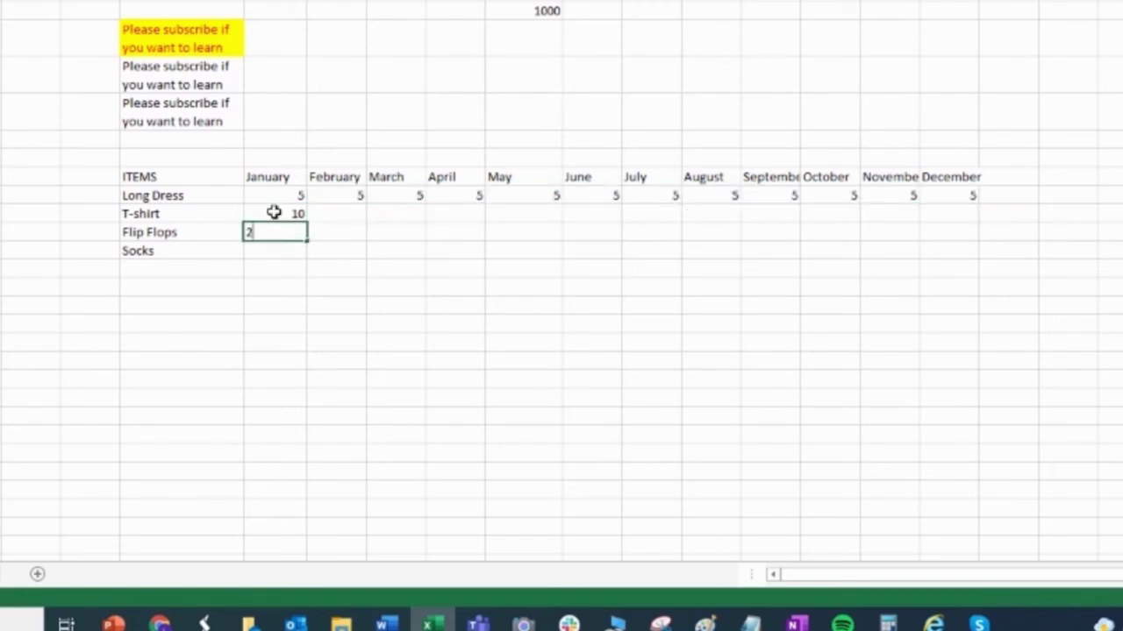
pyautogui.press('Return')
pyautogui.write('7')
pyautogui.press('Return')
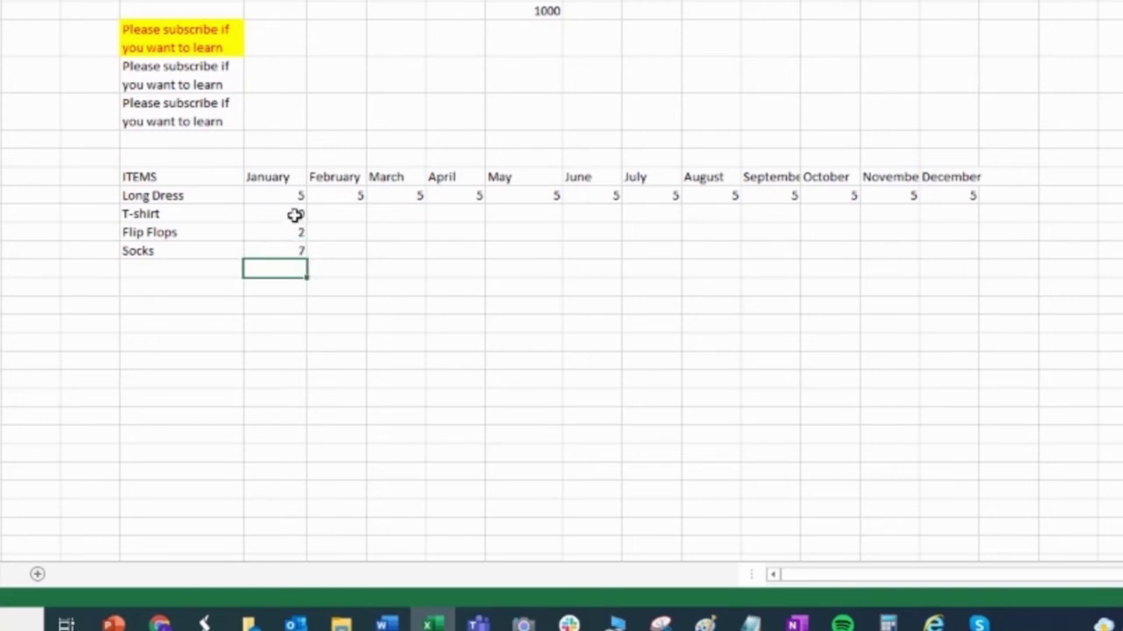
pyautogui.moveTo(280, 211); pyautogui.dragTo(963, 270)
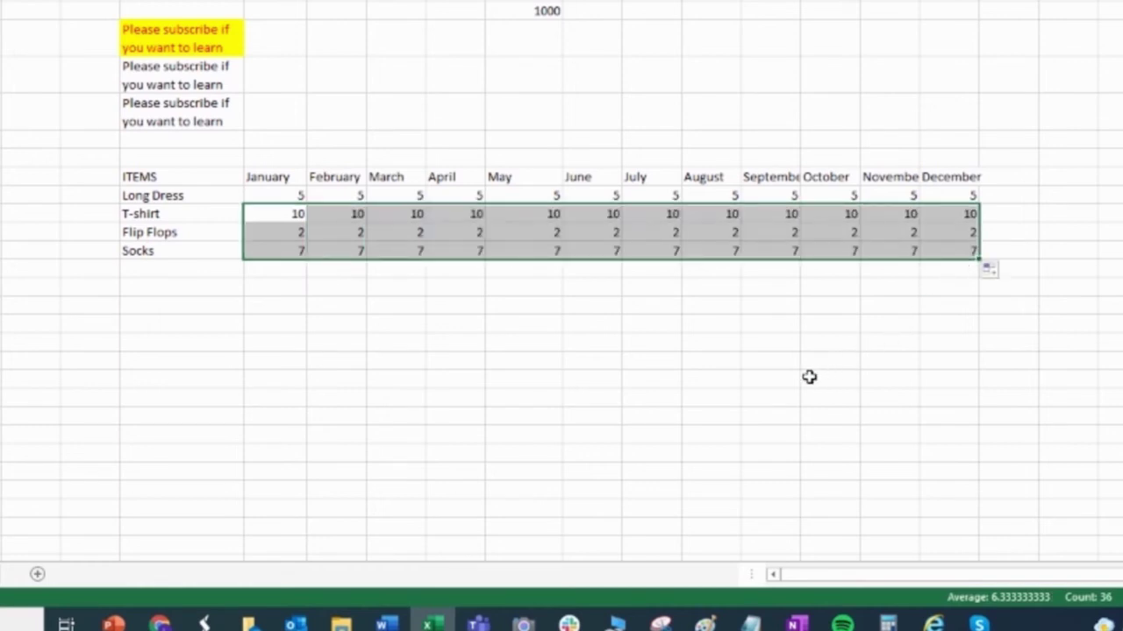
pyautogui.click(507, 332)
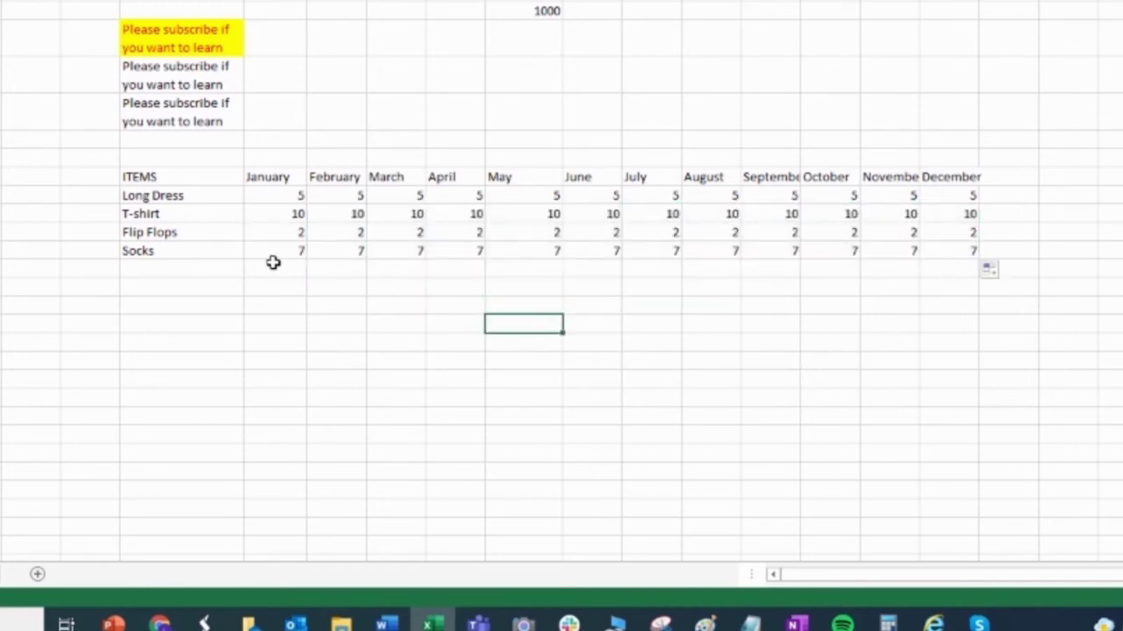
pyautogui.click(216, 272)
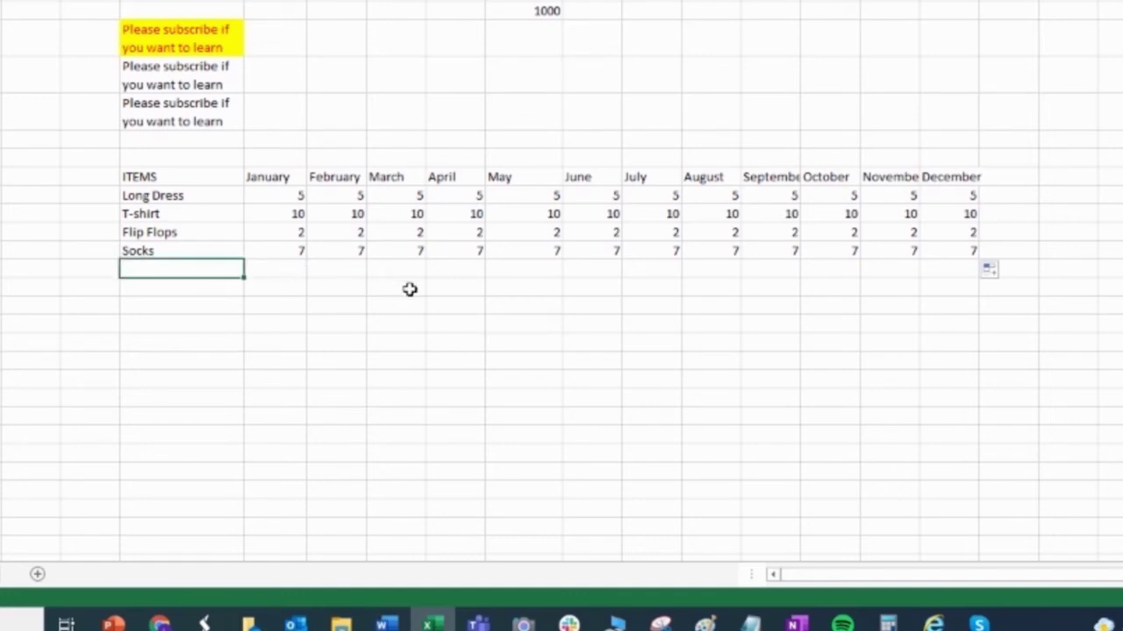
# Add the label Total below Socks
pyautogui.write('total')
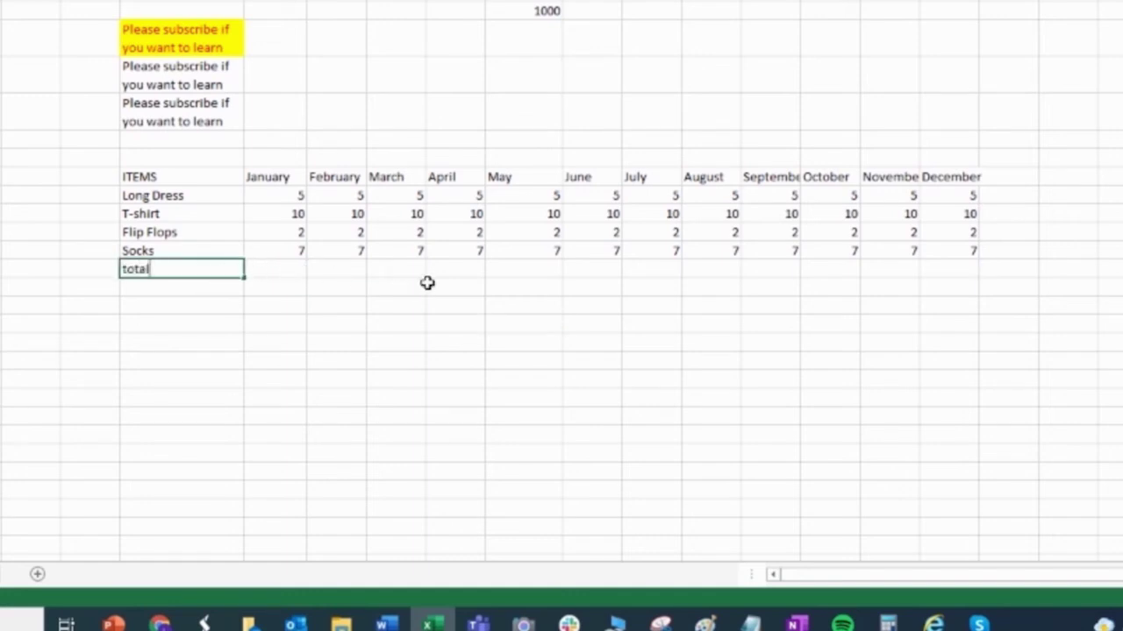
pyautogui.press('BackSpace')
pyautogui.press('BackSpace')
pyautogui.press('BackSpace')
pyautogui.press('BackSpace')
pyautogui.press('BackSpace')
pyautogui.write('Total')
pyautogui.press('Return')
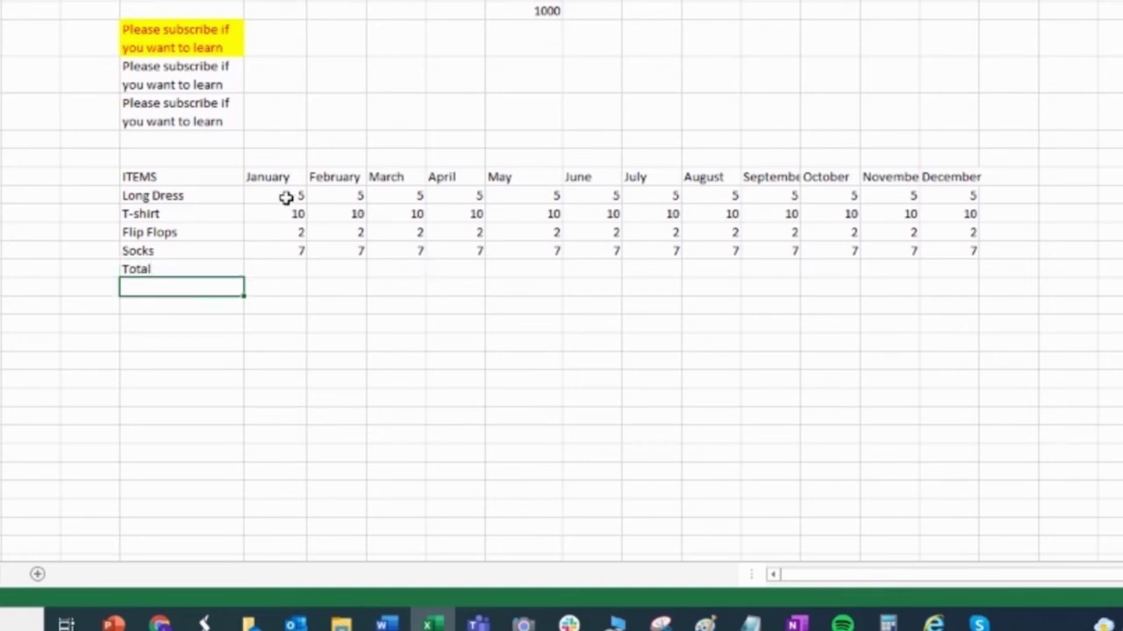
# AutoSum the item values so each month's Total shows 24
pyautogui.moveTo(289, 196); pyautogui.dragTo(959, 264)
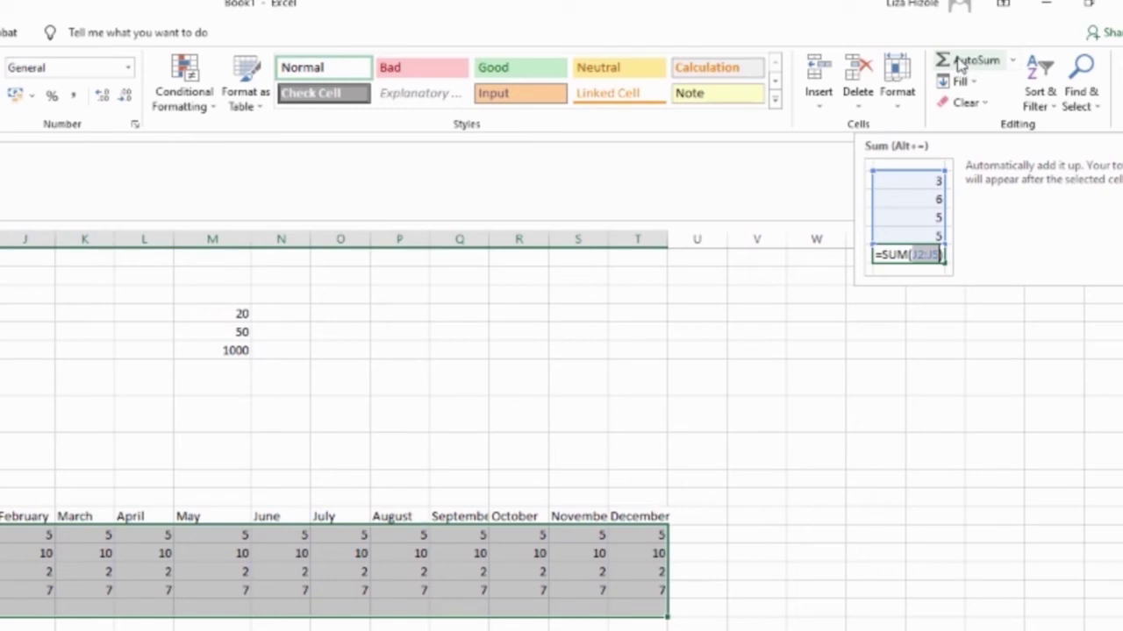
pyautogui.click(960, 62)
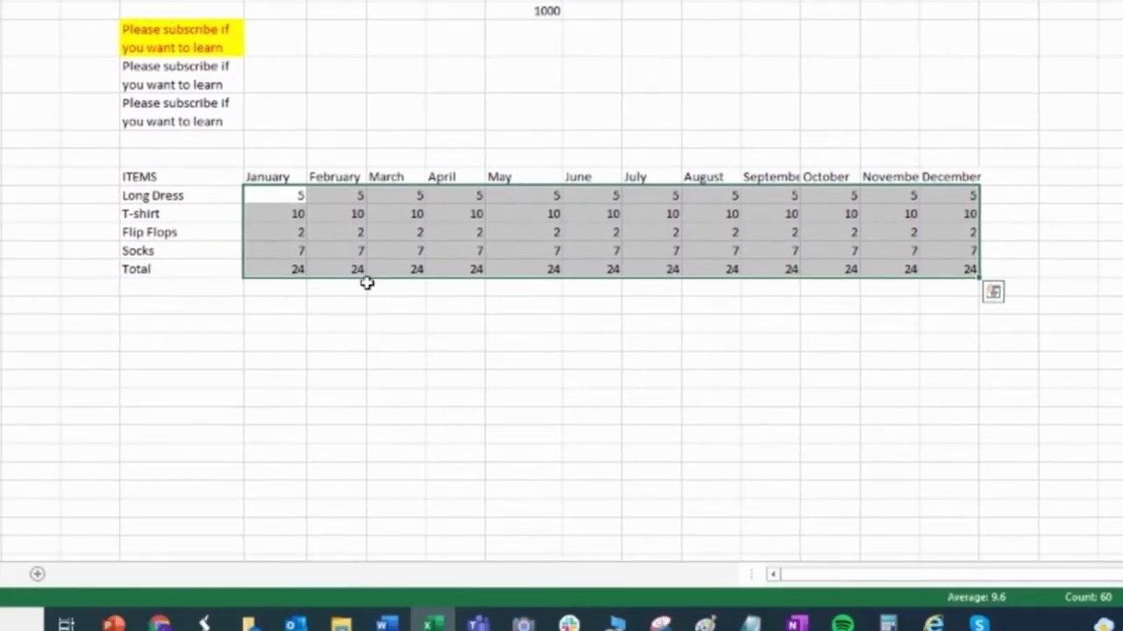
pyautogui.click(260, 415)
pyautogui.moveTo(294, 269); pyautogui.dragTo(927, 266)
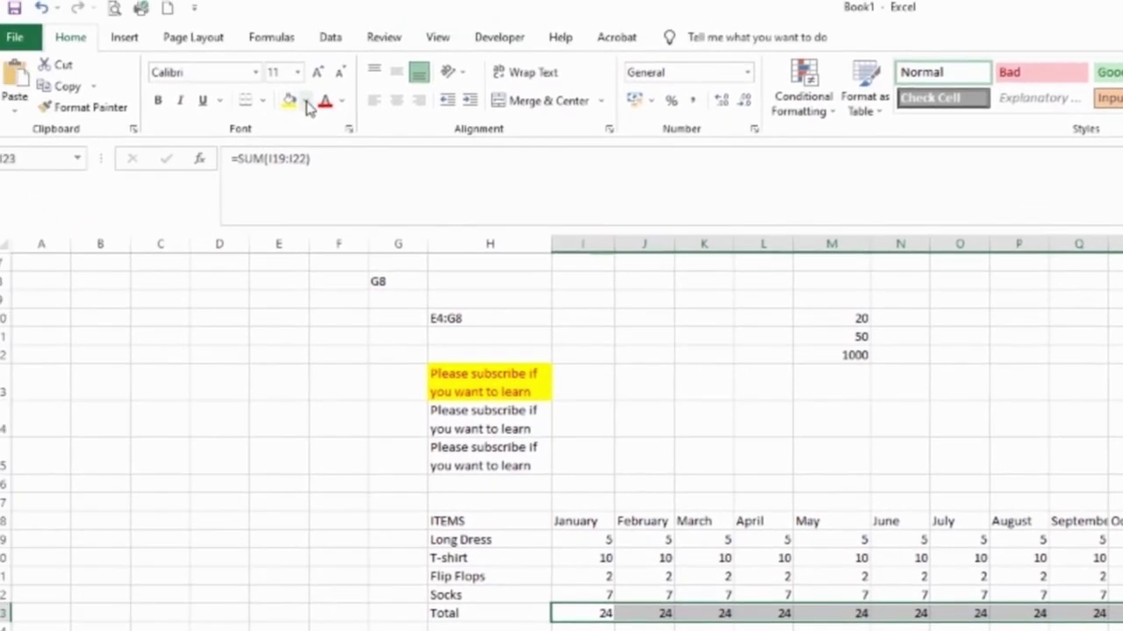
# Give the Total row's January–December values a light orange fill
pyautogui.click(306, 102)
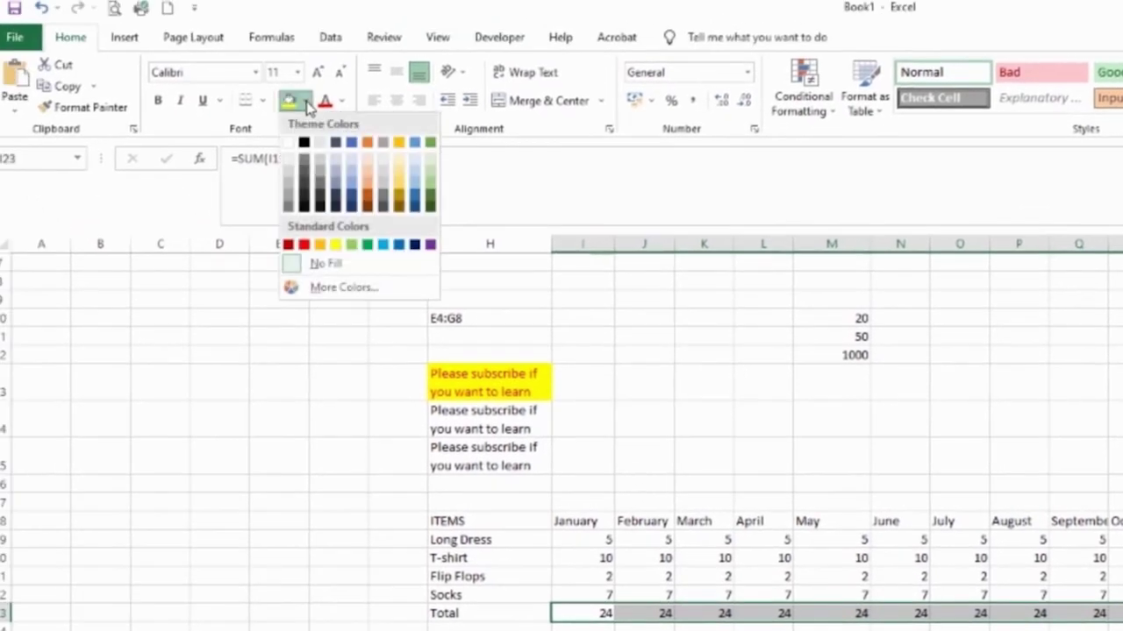
pyautogui.click(368, 162)
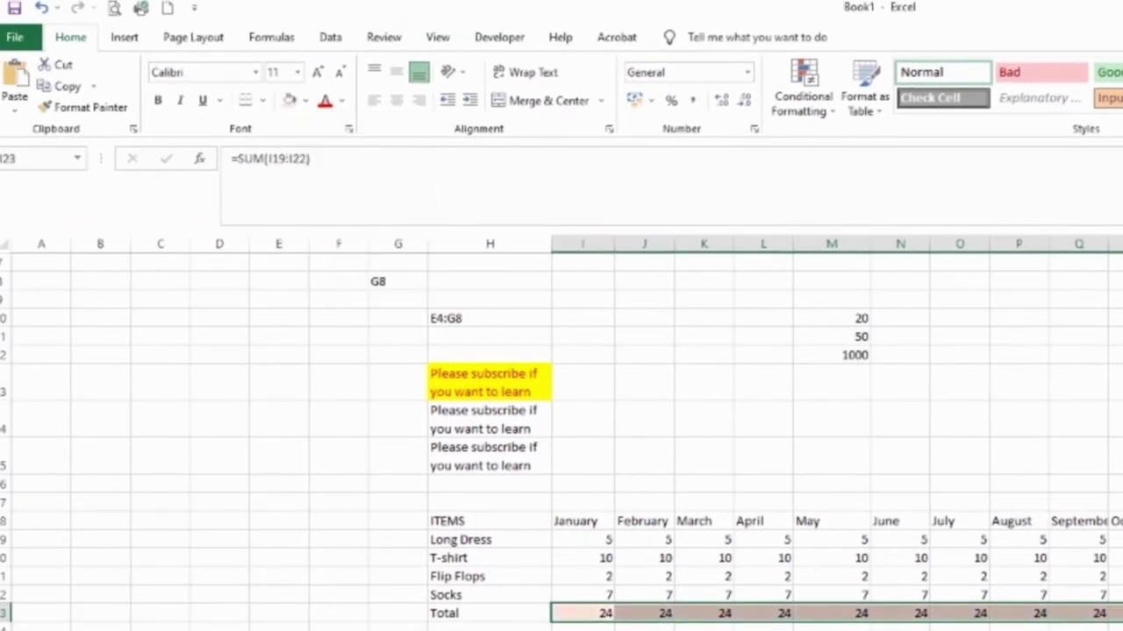
pyautogui.click(589, 594)
pyautogui.moveTo(289, 254); pyautogui.dragTo(940, 253)
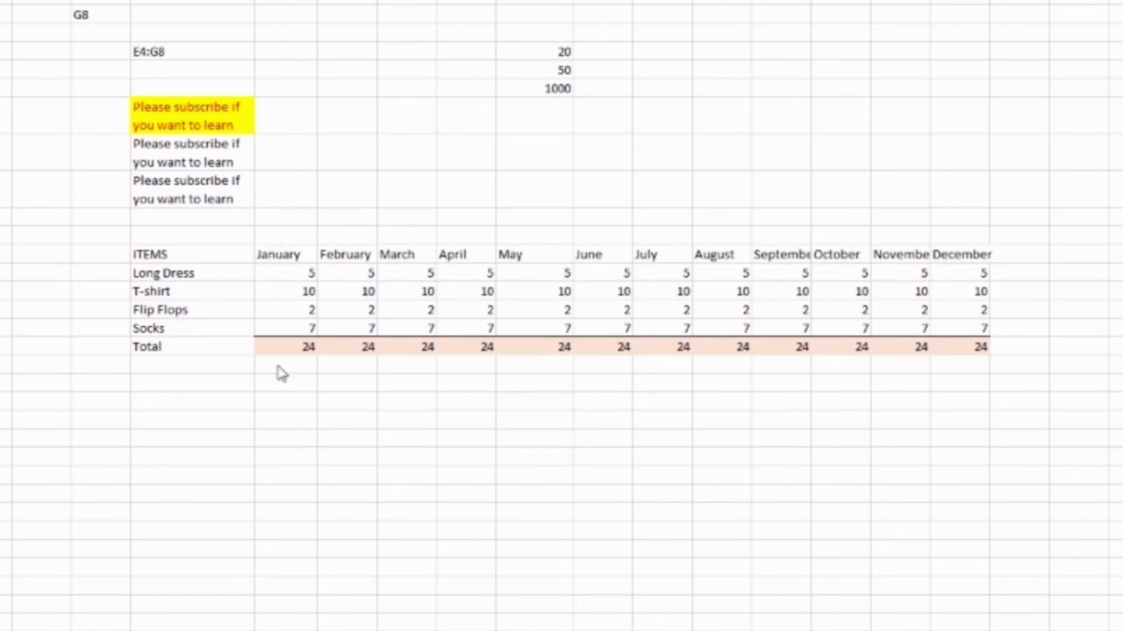
pyautogui.moveTo(187, 253); pyautogui.dragTo(988, 343)
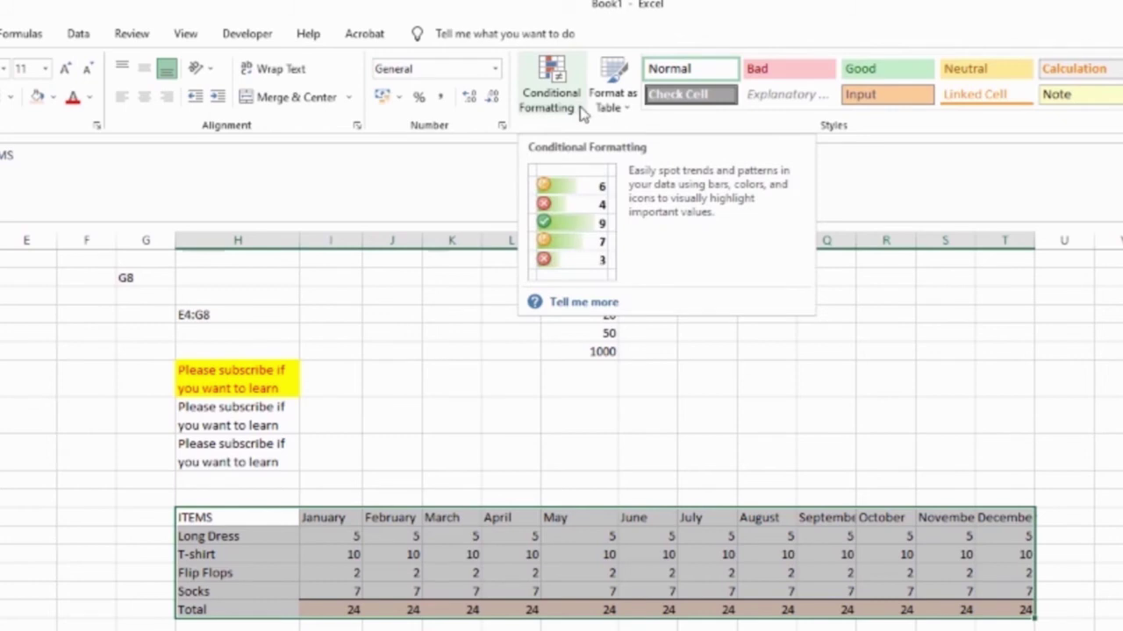
# Format the items range as a table in a green Medium style, with headers
pyautogui.click(634, 116)
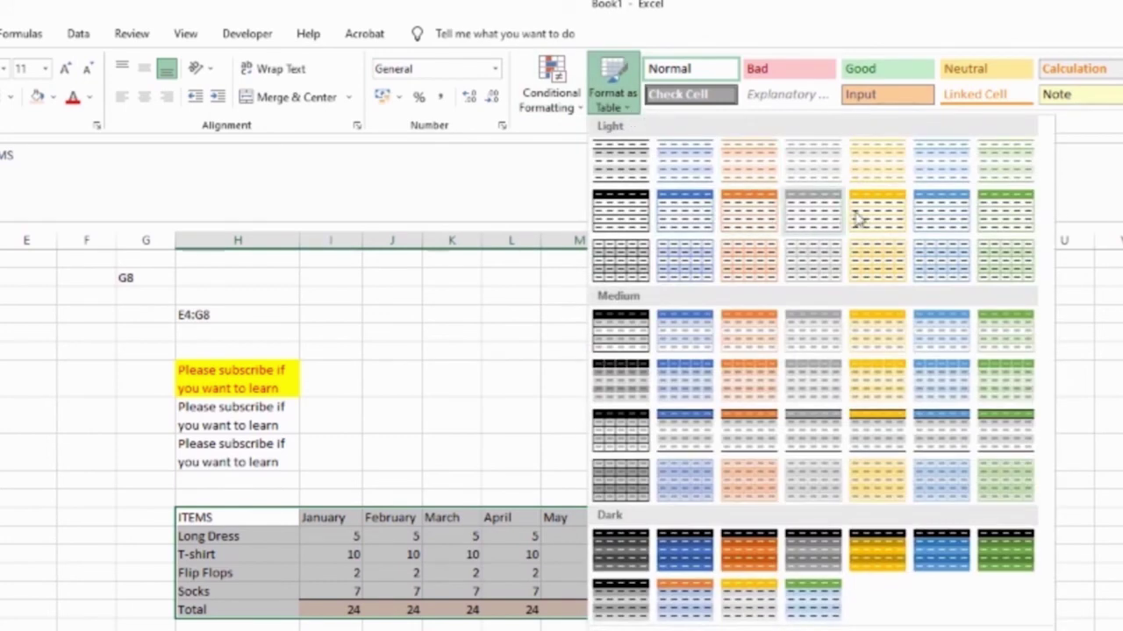
pyautogui.click(1015, 396)
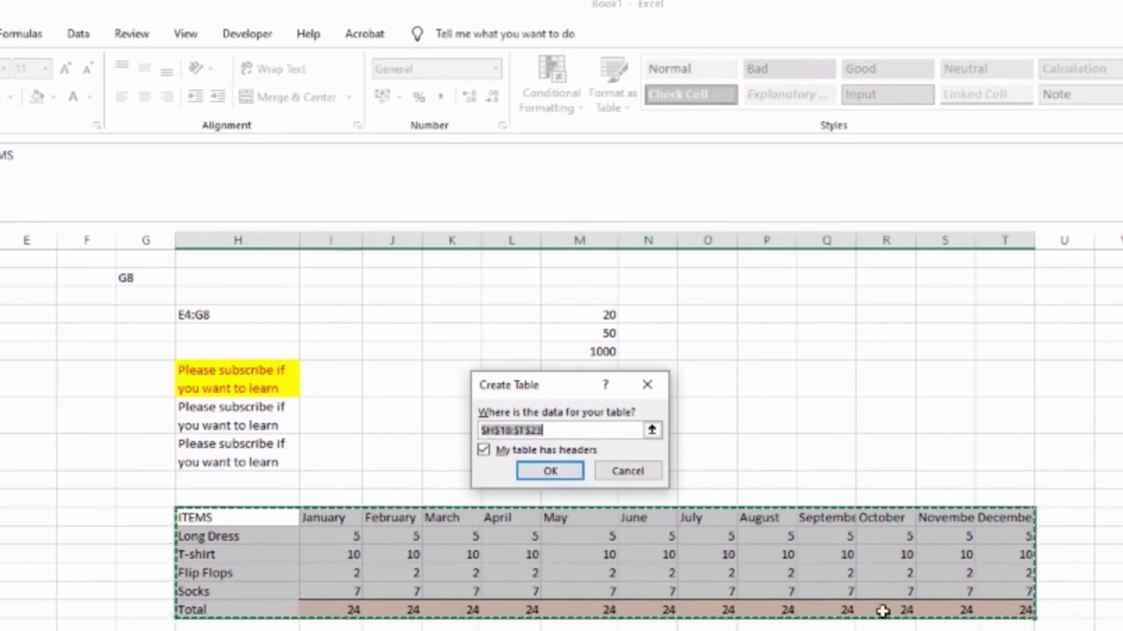
pyautogui.click(539, 474)
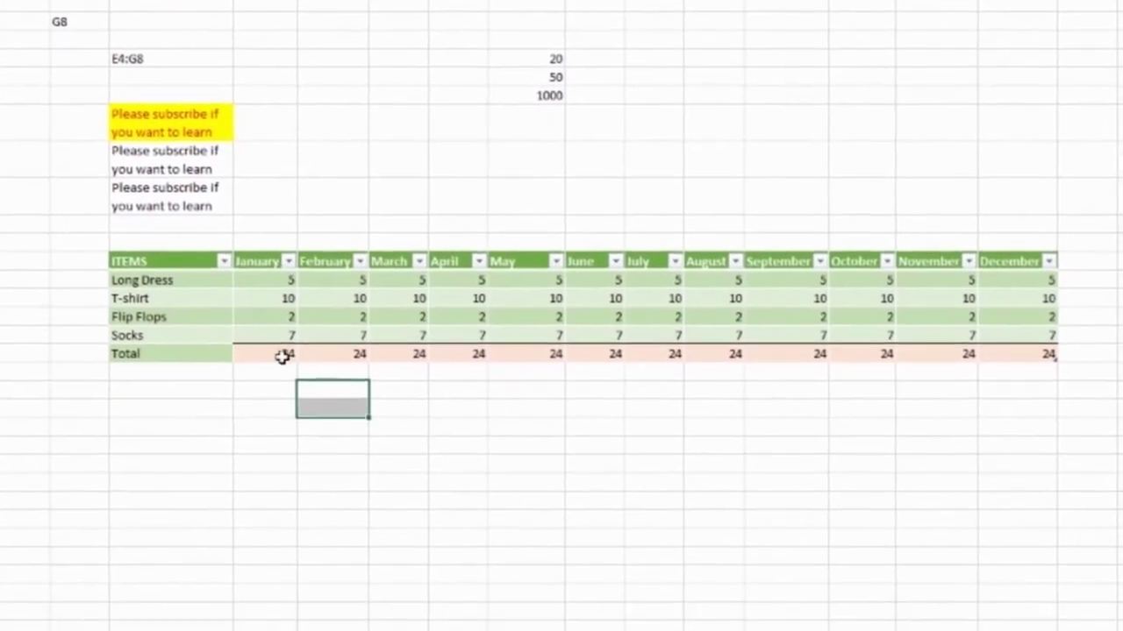
# Remove the orange fill and the borders from the Total row
pyautogui.moveTo(326, 516); pyautogui.dragTo(428, 521)
pyautogui.moveTo(386, 359); pyautogui.dragTo(983, 348)
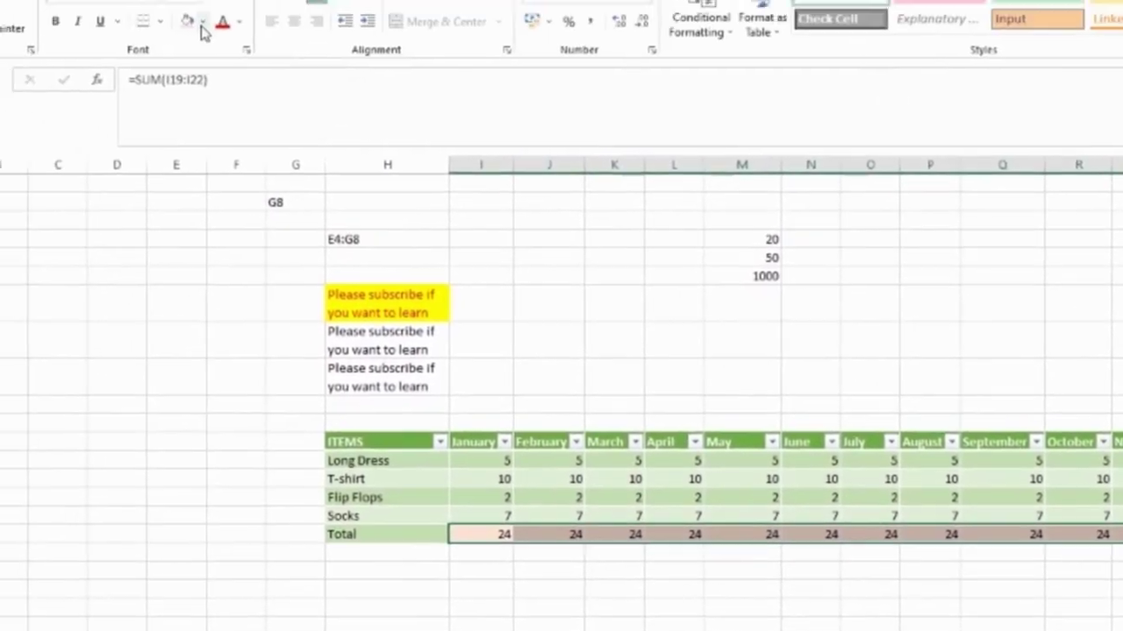
pyautogui.click(288, 92)
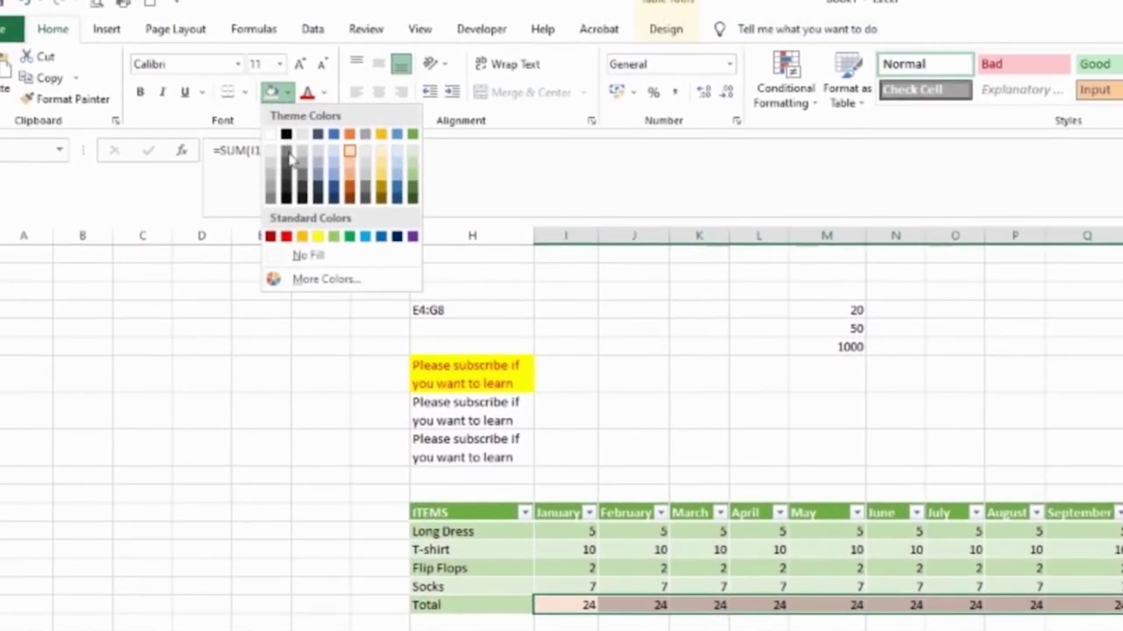
pyautogui.click(306, 255)
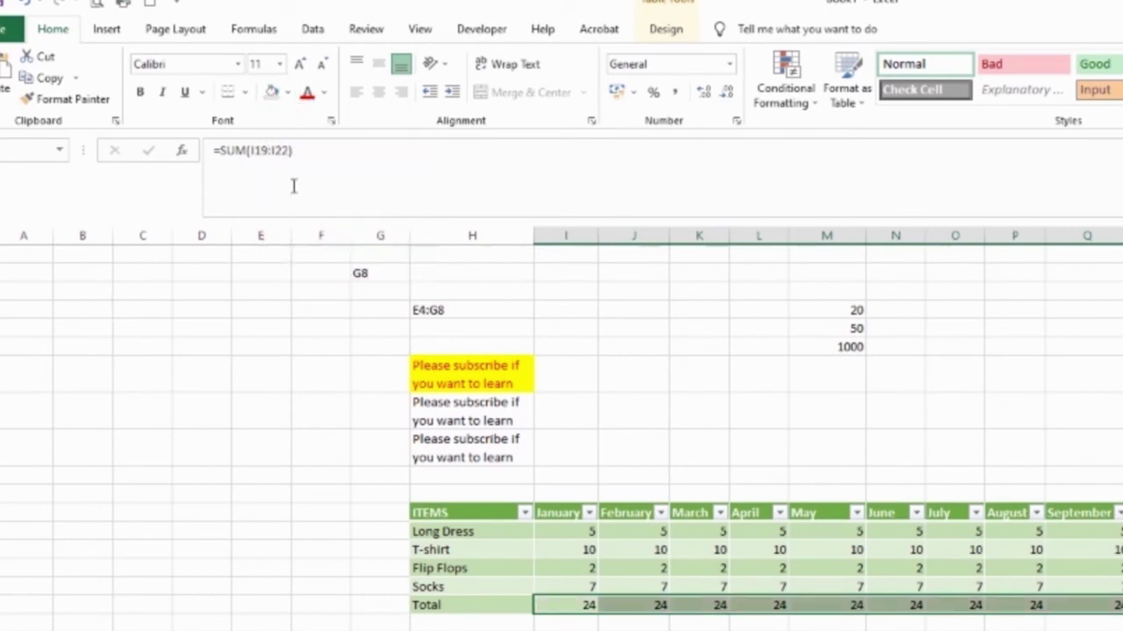
pyautogui.click(247, 93)
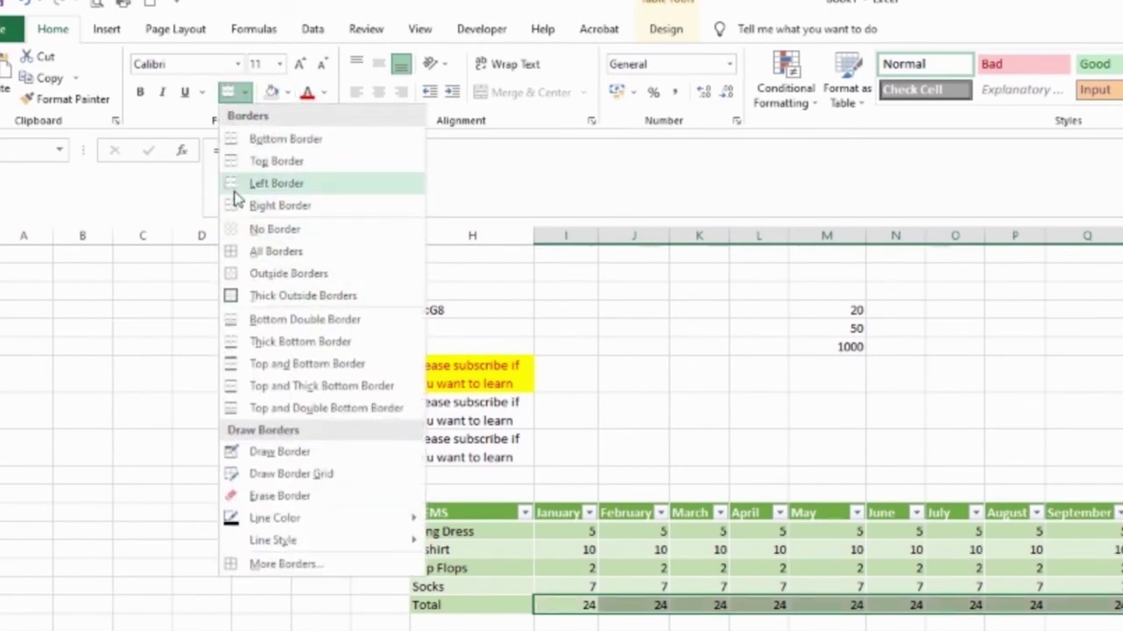
pyautogui.click(237, 228)
pyautogui.click(802, 564)
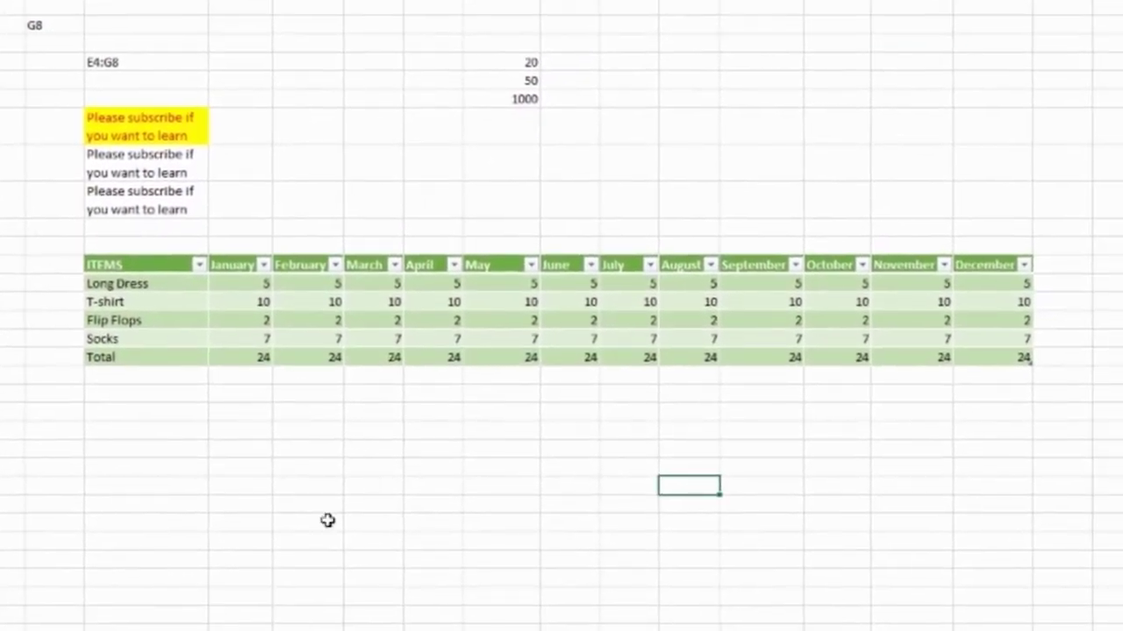
# Make the whole Total row, including its label, bold
pyautogui.click(415, 531)
pyautogui.moveTo(123, 361); pyautogui.dragTo(1004, 357)
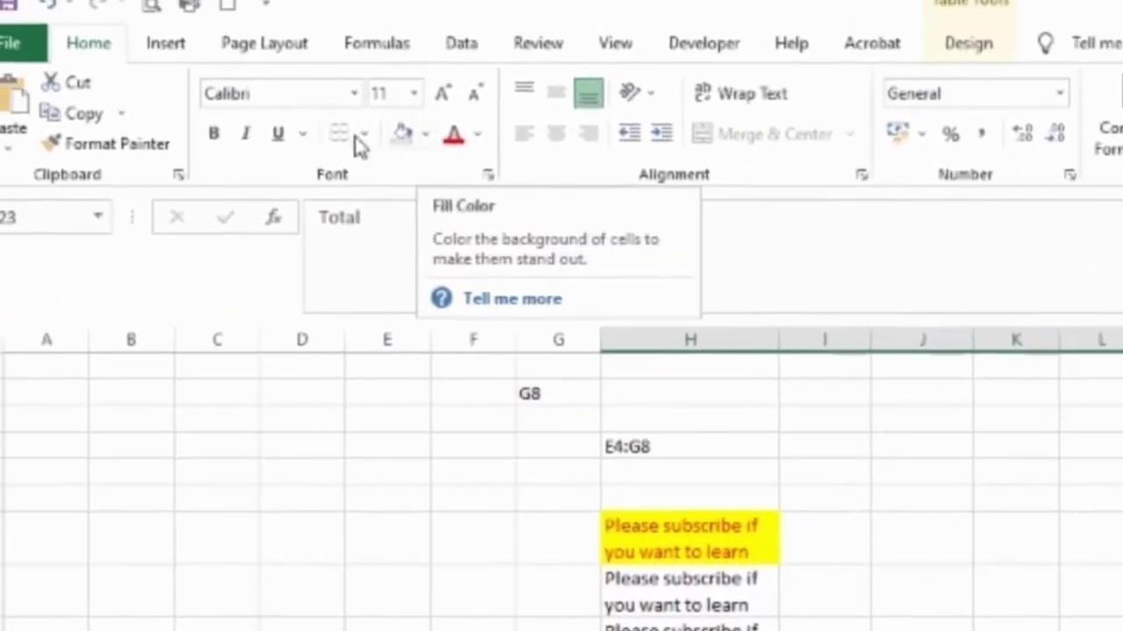
pyautogui.click(215, 140)
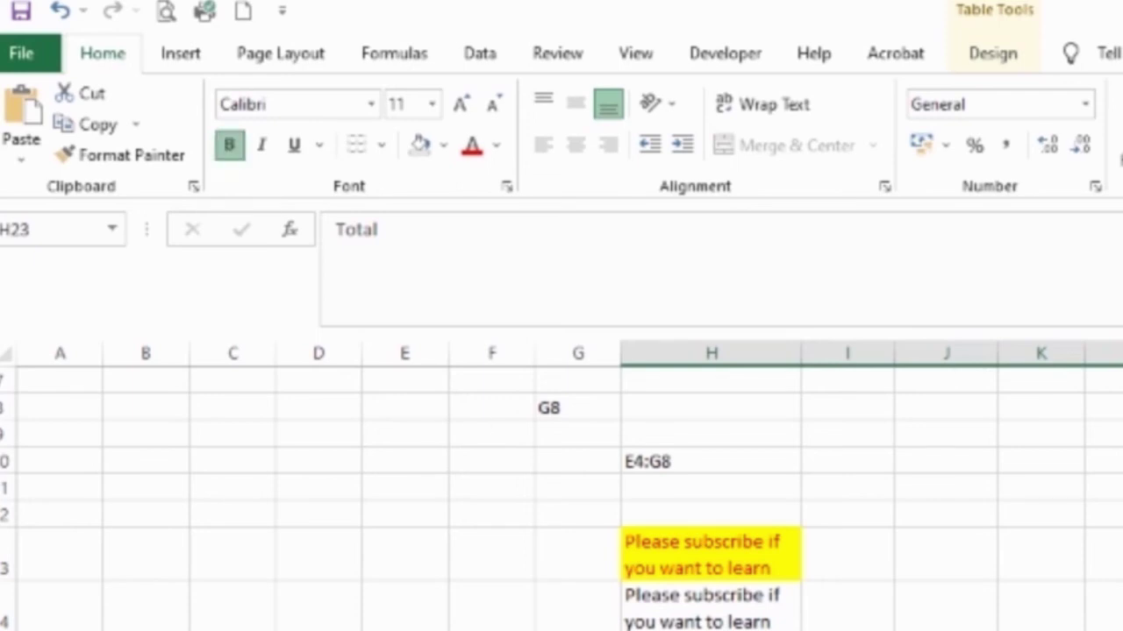
pyautogui.click(903, 630)
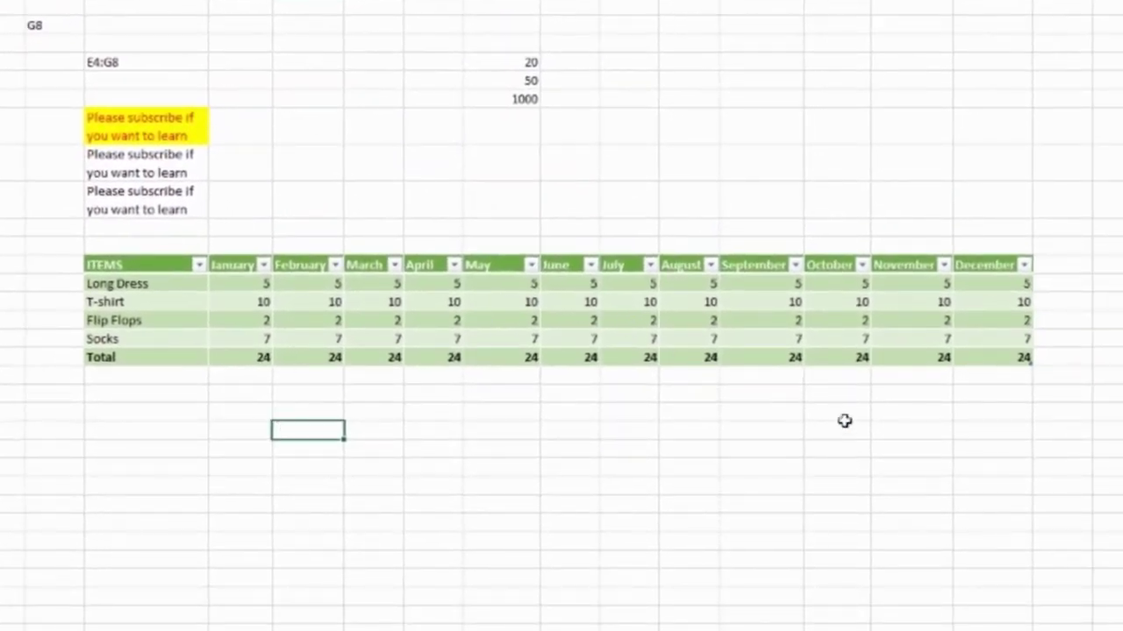
# Add a TOTAL header right of December and AutoSum each item's monthly values into it
pyautogui.click(1061, 266)
pyautogui.write('TOTAL')
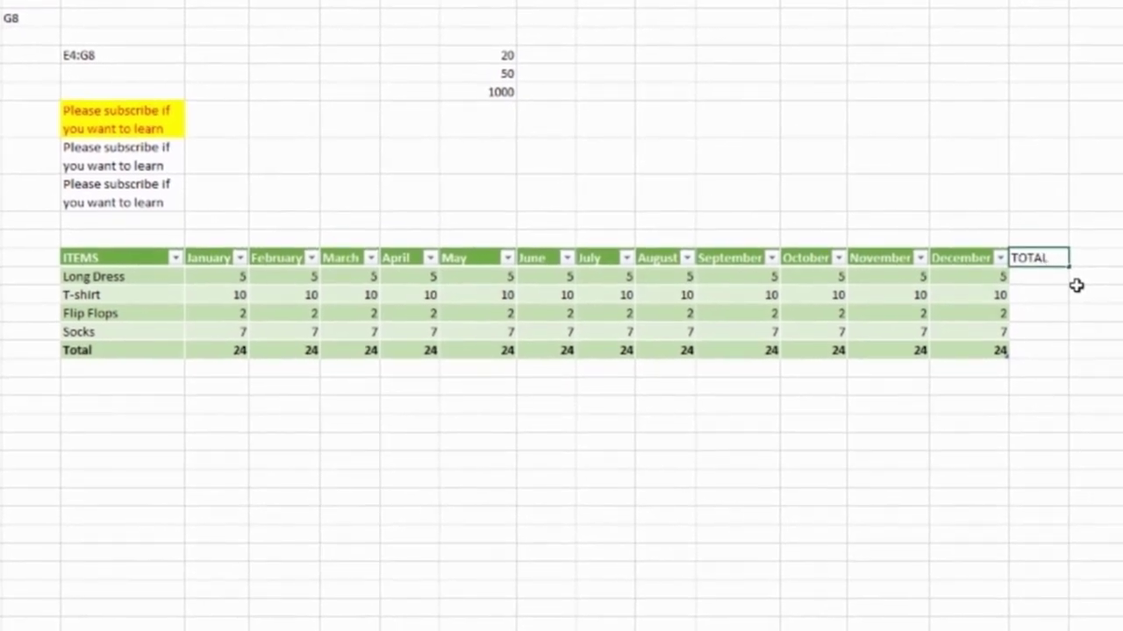
pyautogui.press('Return')
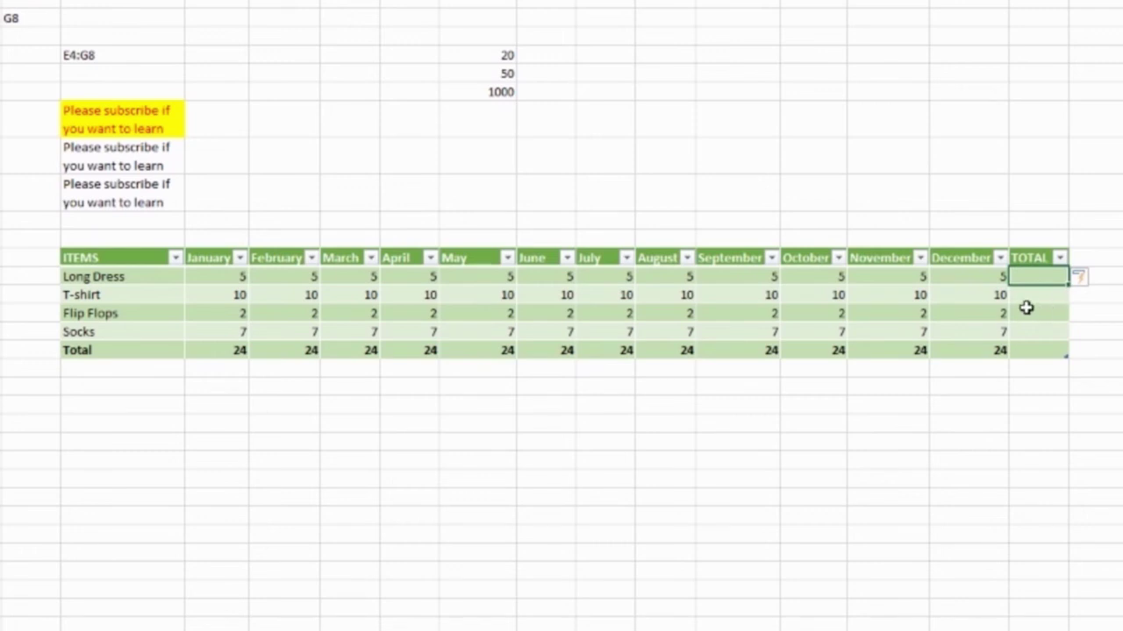
pyautogui.moveTo(223, 279); pyautogui.dragTo(1035, 343)
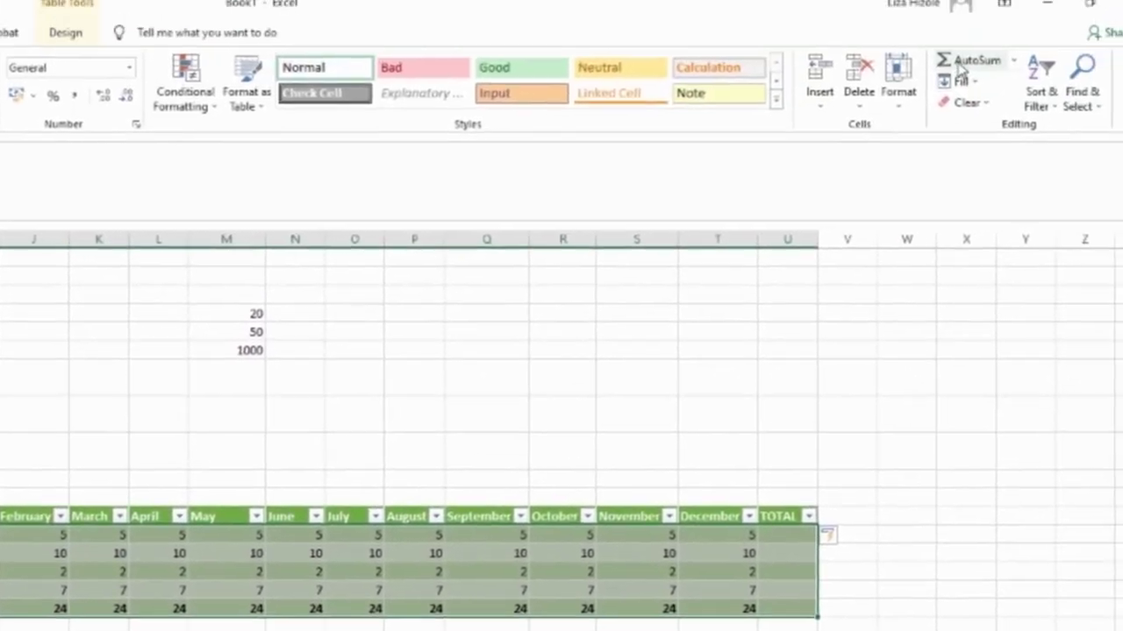
pyautogui.click(962, 64)
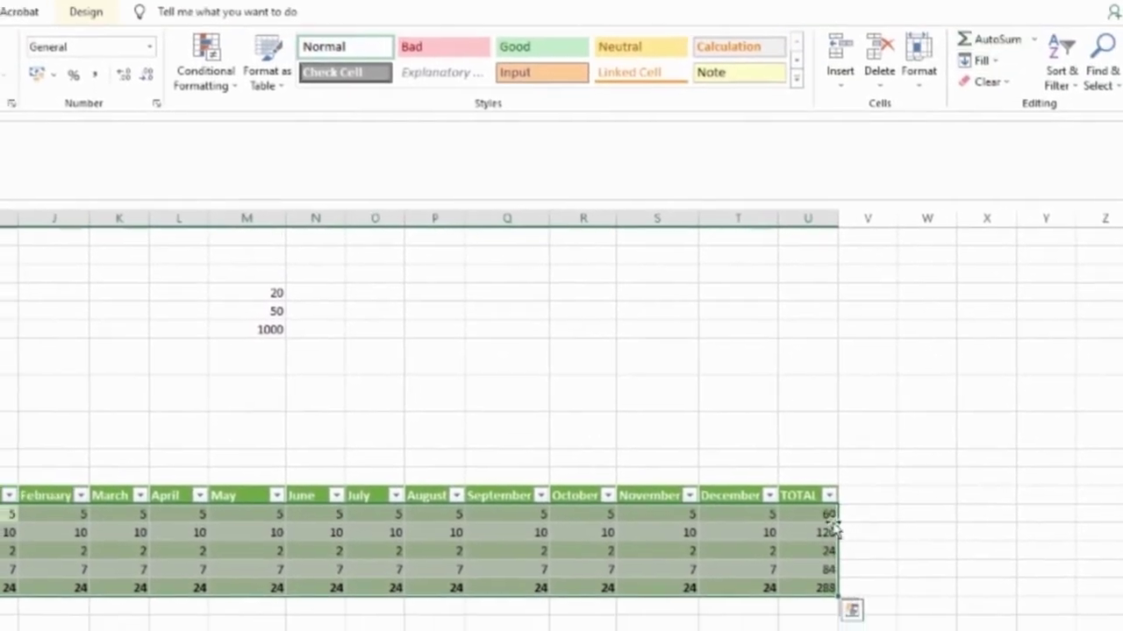
pyautogui.click(956, 452)
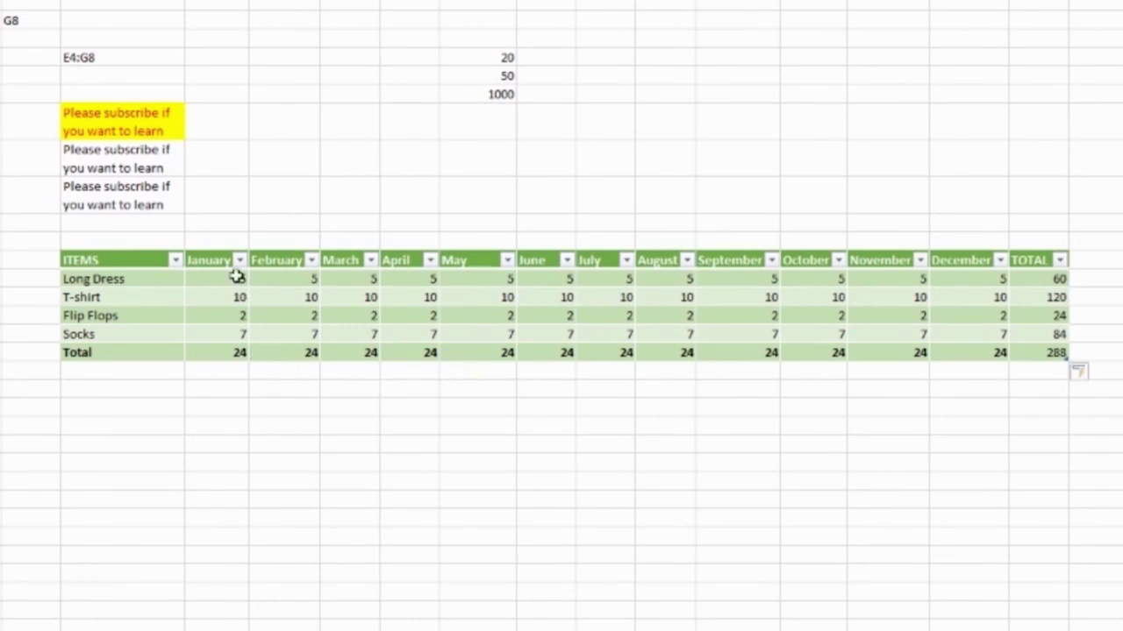
# Check the item totals, the 288 grand total and the Long Dress formula
pyautogui.click(228, 349)
pyautogui.moveTo(1035, 279); pyautogui.dragTo(1058, 350)
pyautogui.click(1050, 405)
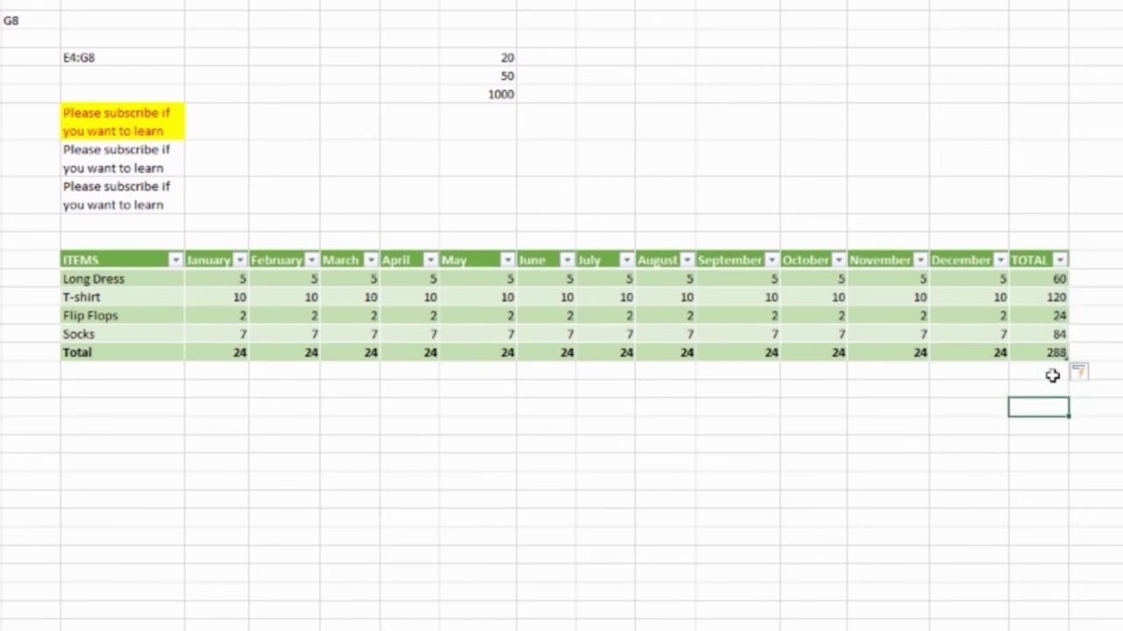
pyautogui.click(1045, 352)
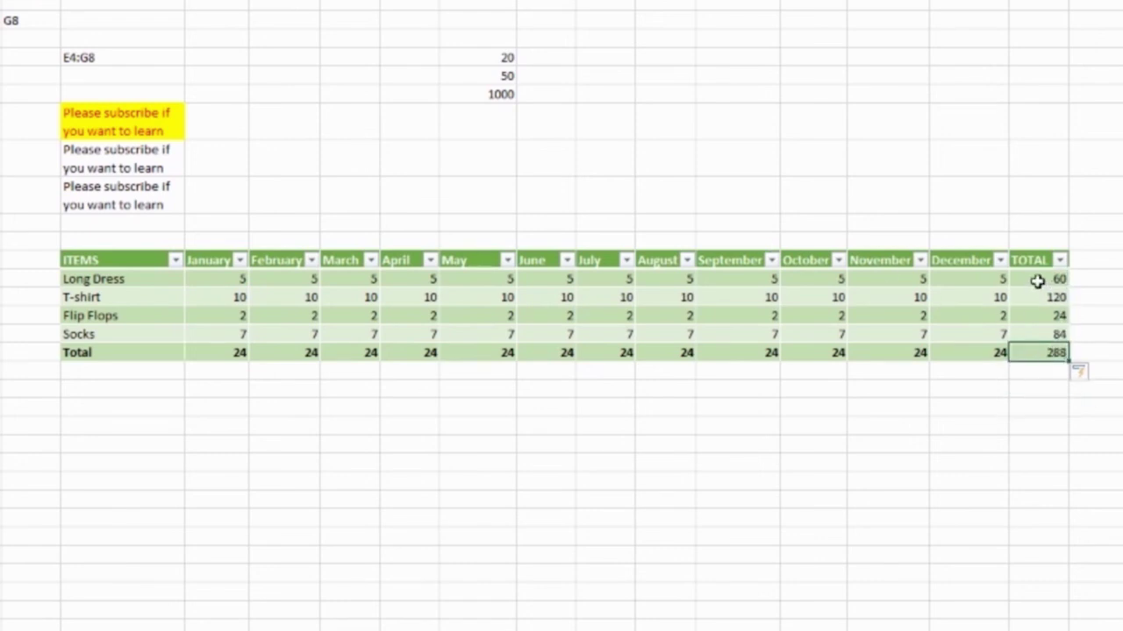
pyautogui.click(1036, 280)
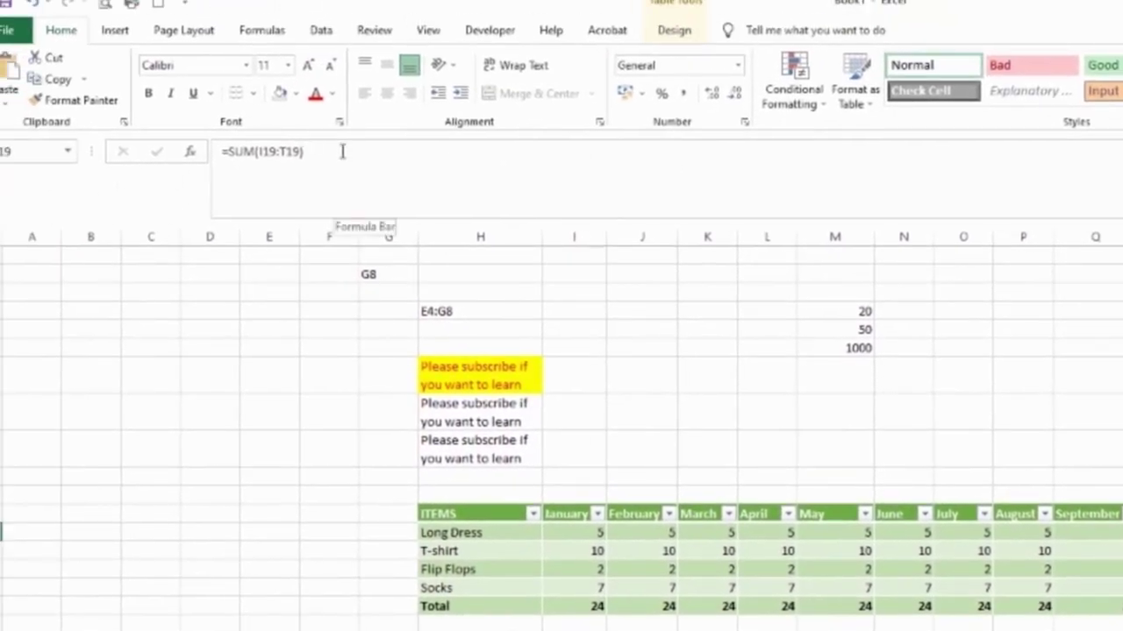
# Inspect the cells the Long Dress total adds and leave the formula unchanged
pyautogui.click(342, 151)
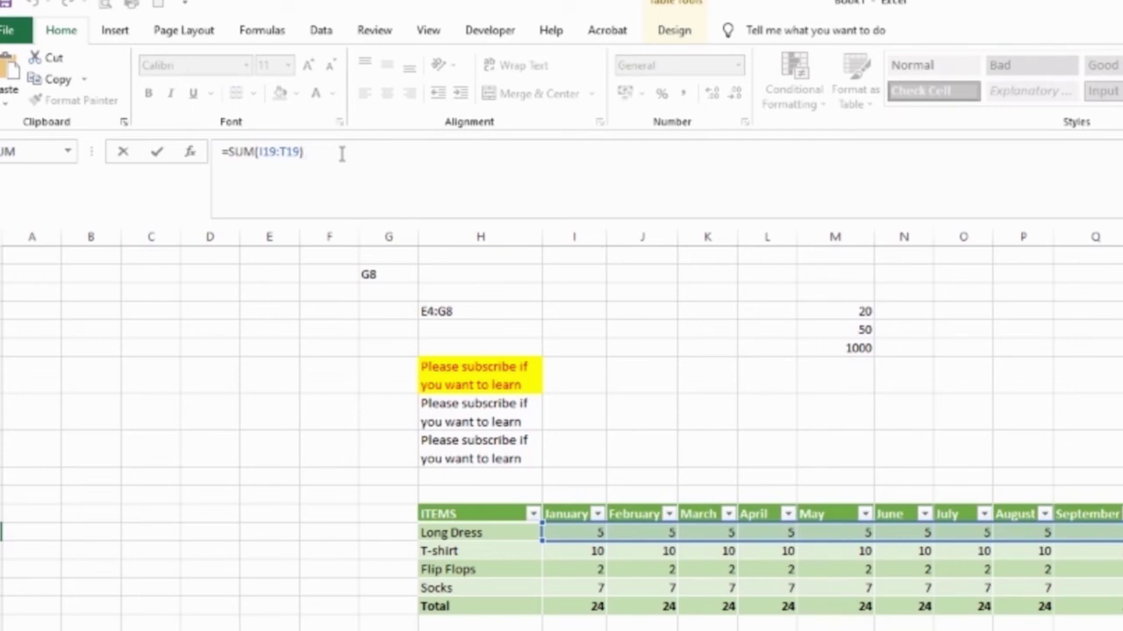
pyautogui.press('Return')
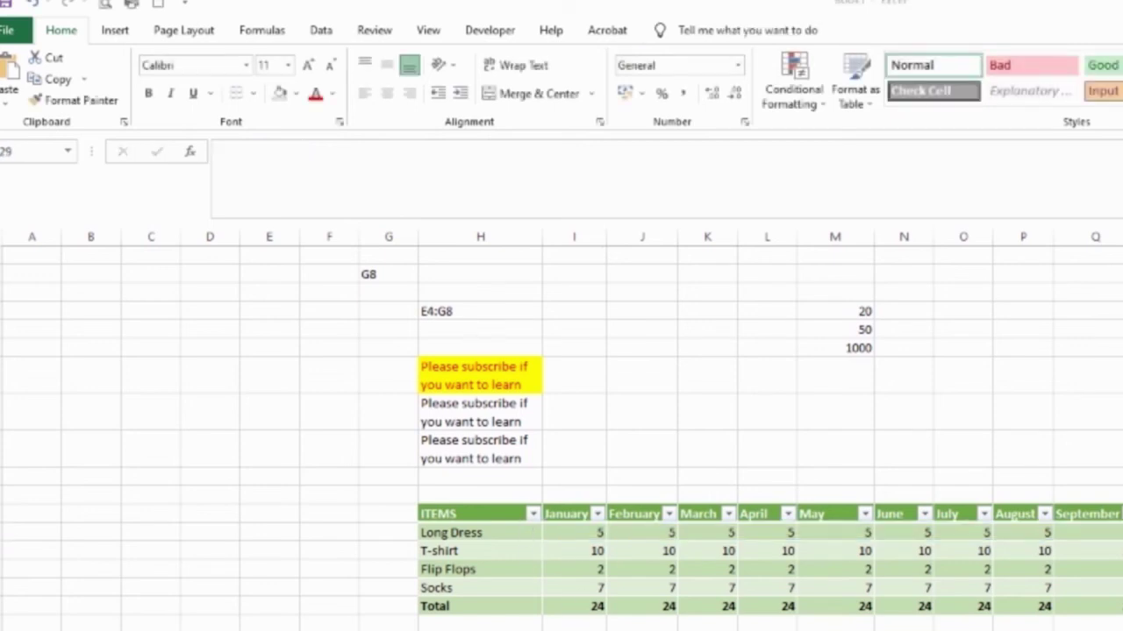
pyautogui.scroll(-1, 523, 549)
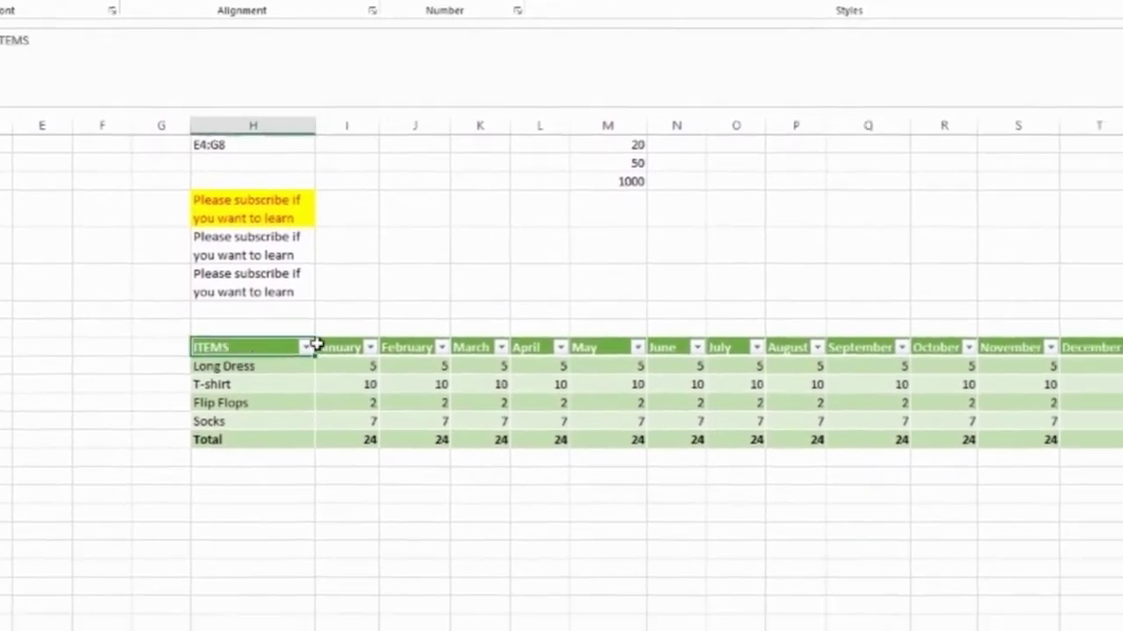
# Select the table from ITEMS down to Socks, including the TOTAL column, for charting
pyautogui.moveTo(518, 459); pyautogui.dragTo(1122, 541)
pyautogui.moveTo(1023, 365); pyautogui.dragTo(1027, 369)
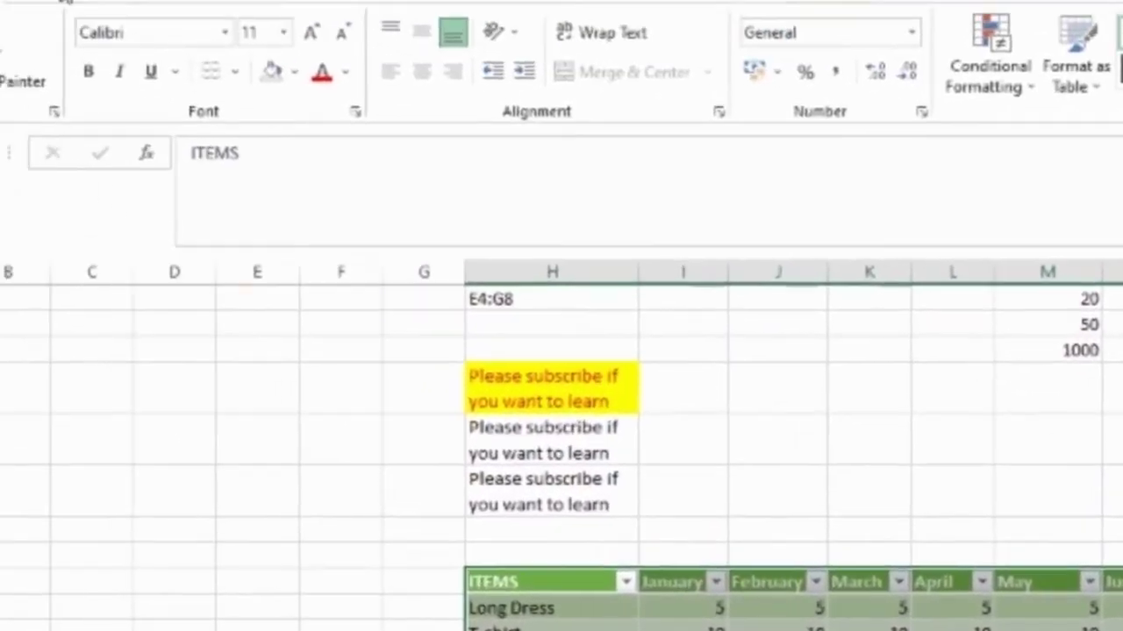
pyautogui.click(199, 53)
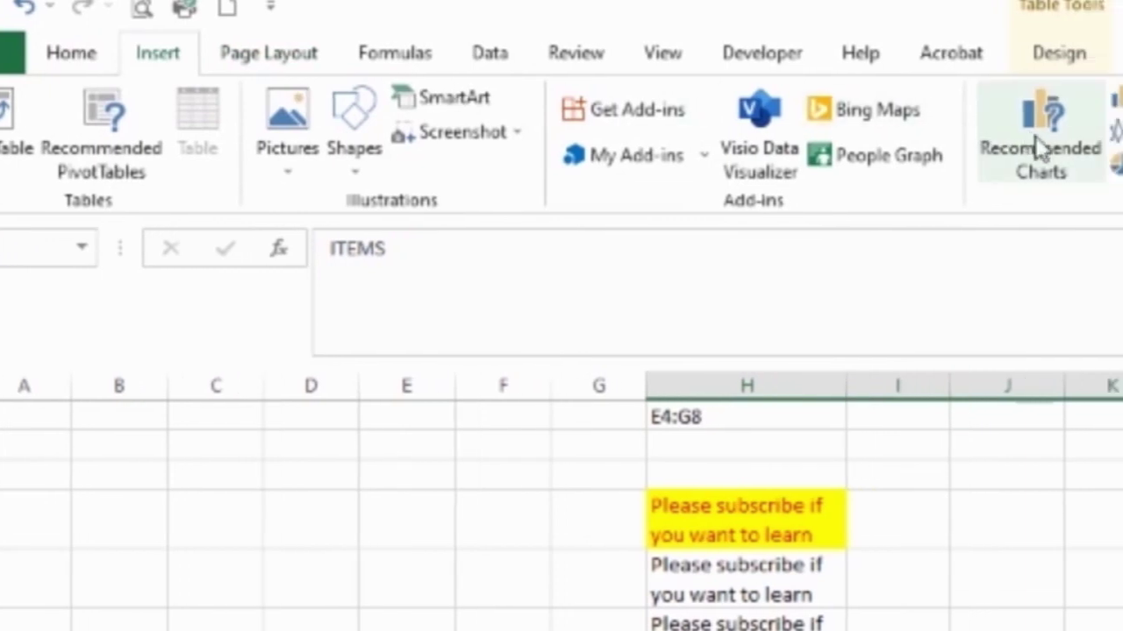
# Insert a clustered column chart, move it below the table and trim its data range
pyautogui.click(539, 96)
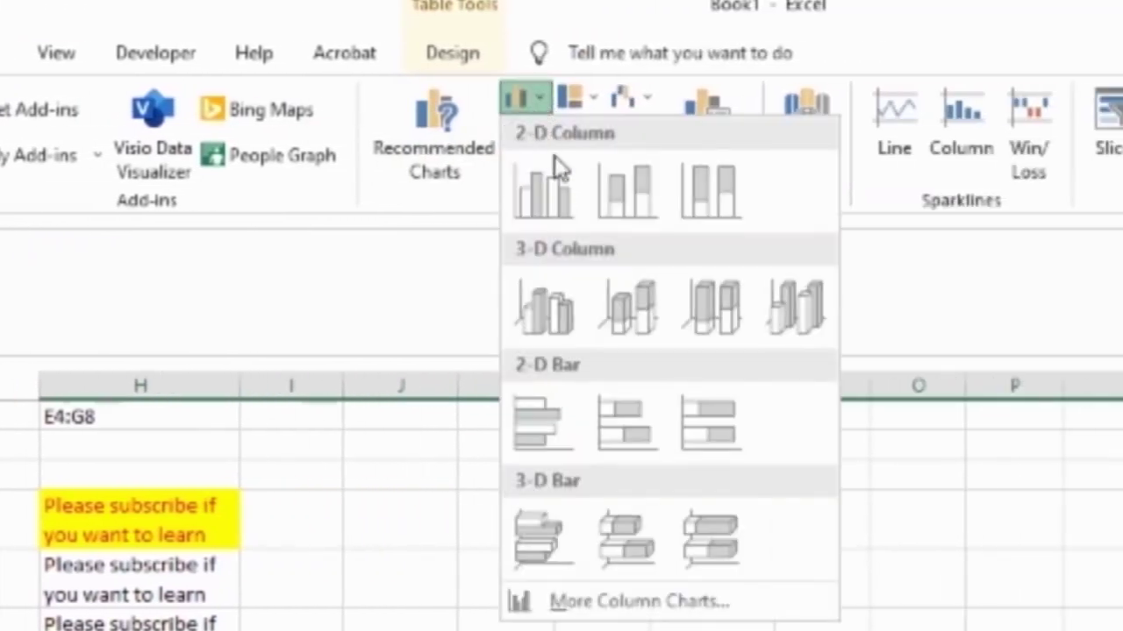
pyautogui.click(556, 206)
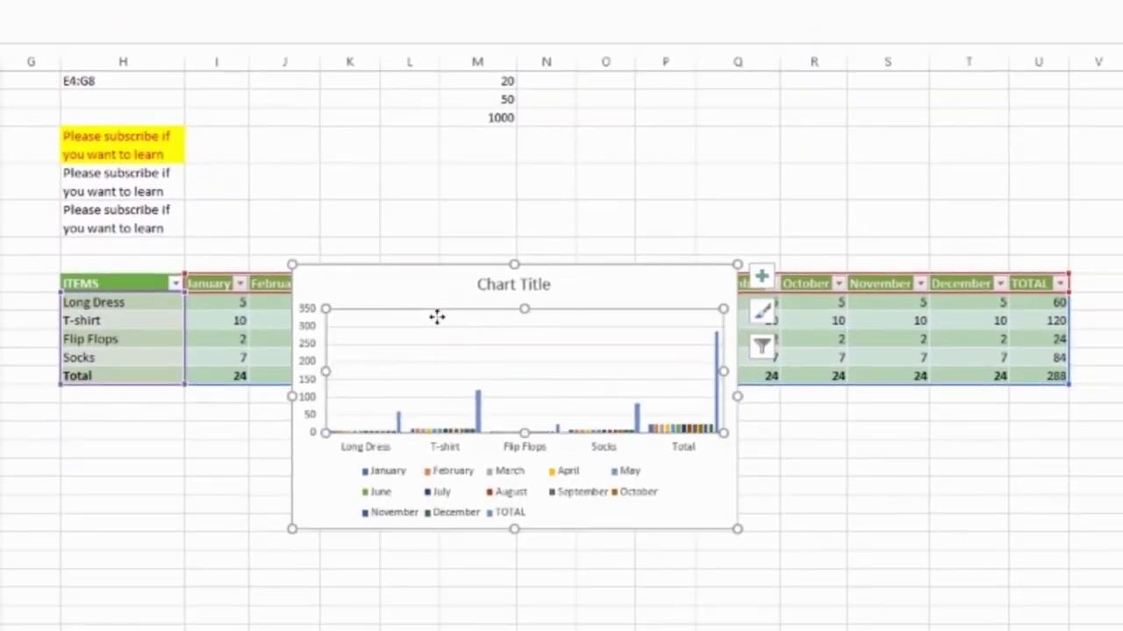
pyautogui.click(449, 394)
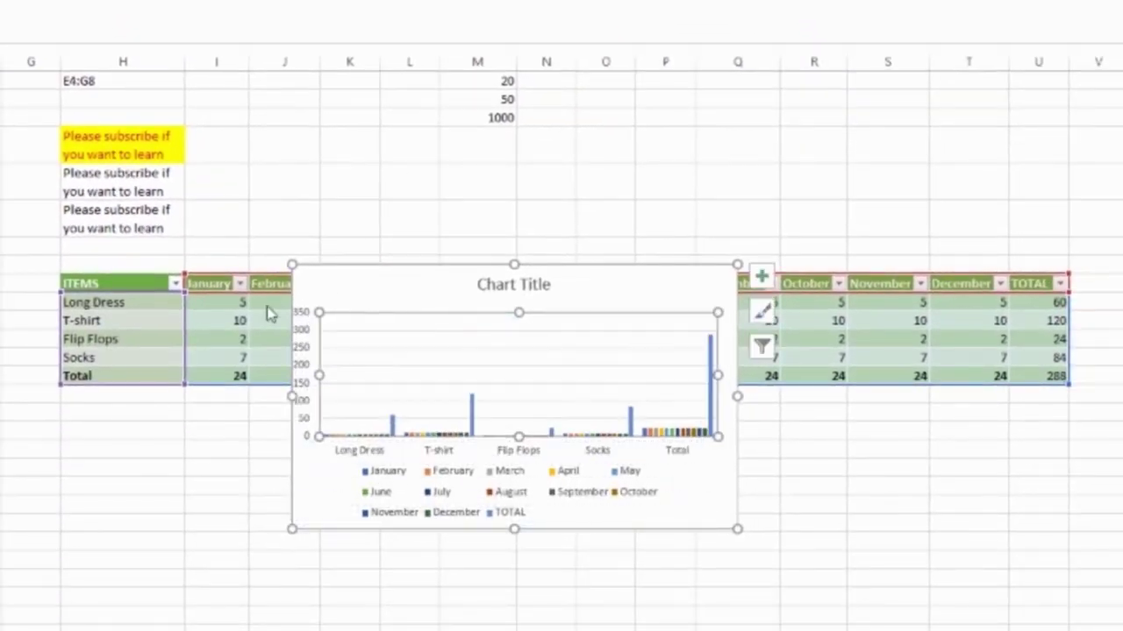
pyautogui.moveTo(366, 266); pyautogui.dragTo(235, 436)
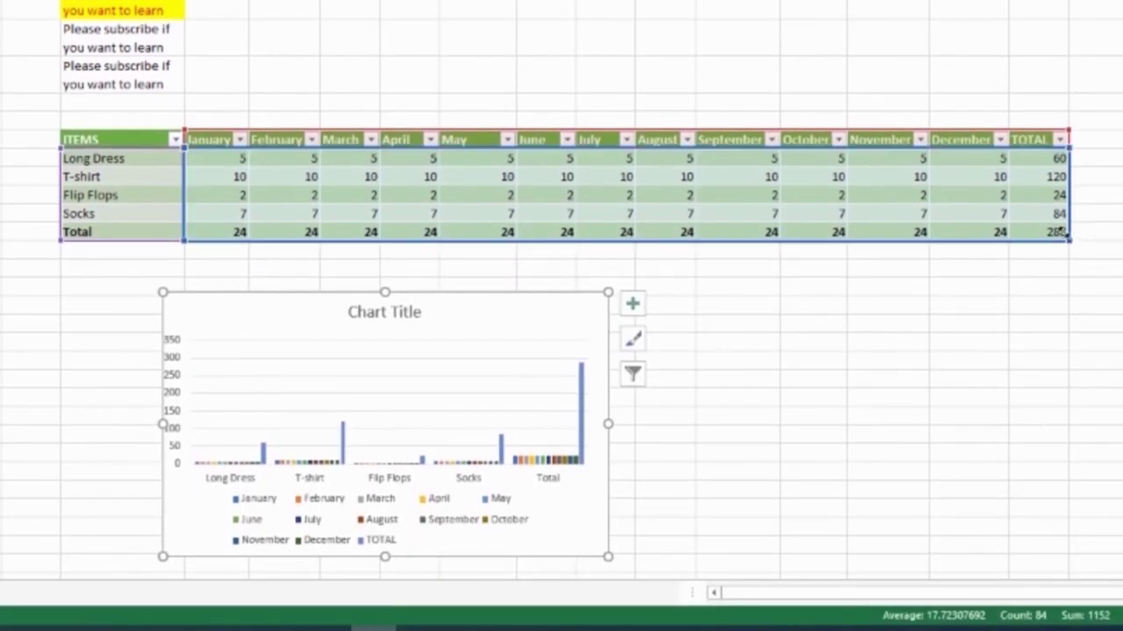
pyautogui.moveTo(1062, 231); pyautogui.dragTo(1024, 227)
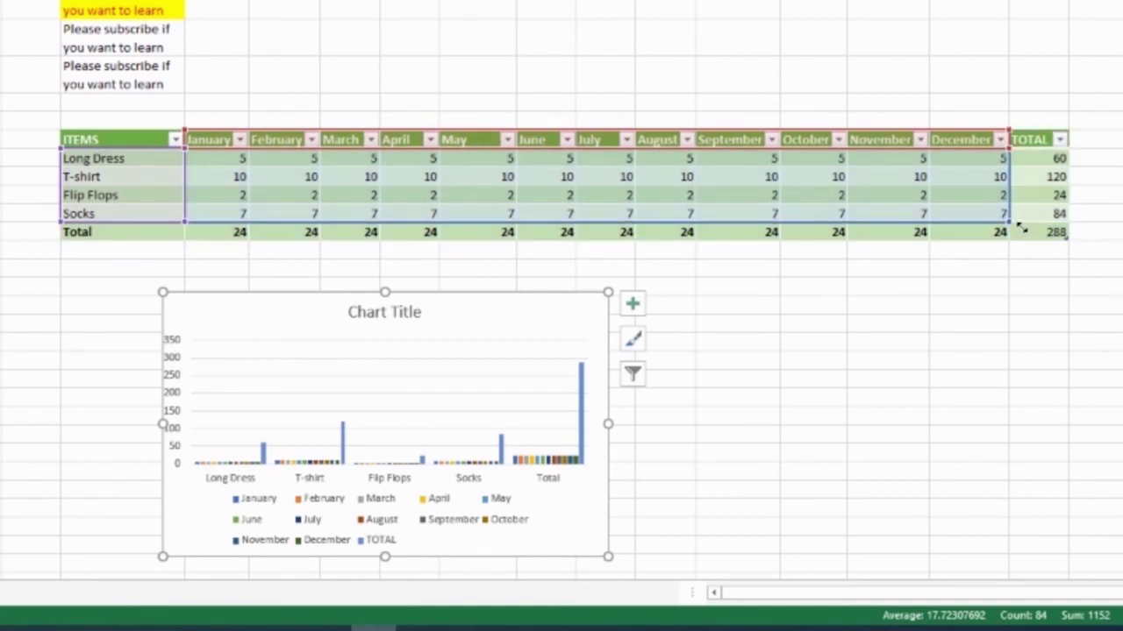
# Reposition the chart under the table and try adjusting its source range handles
pyautogui.moveTo(1022, 227); pyautogui.dragTo(1022, 228)
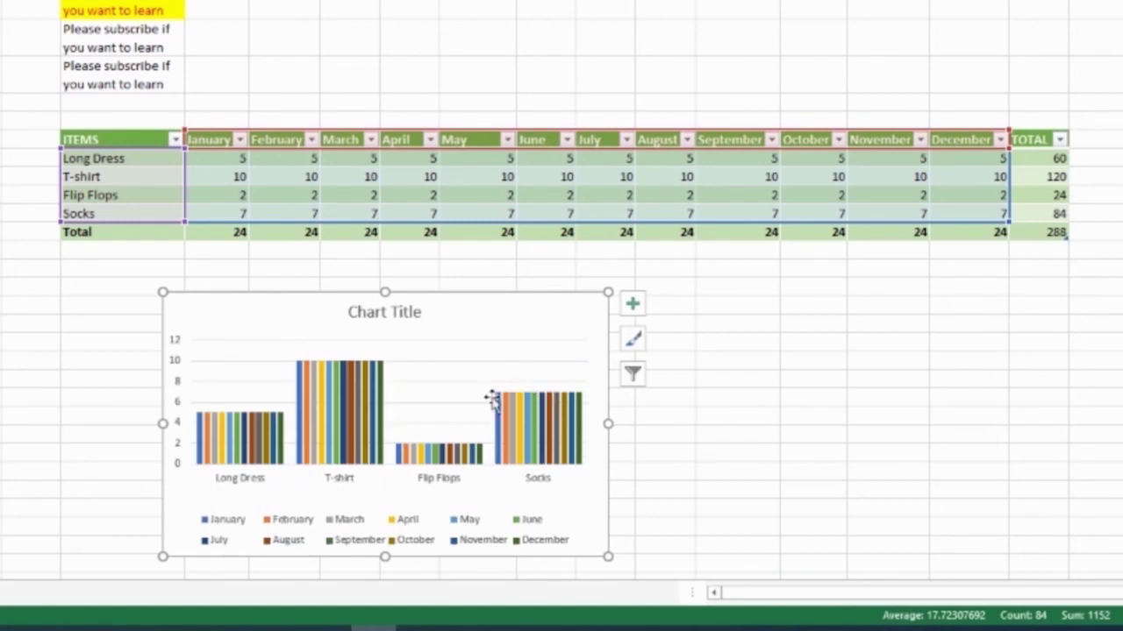
pyautogui.moveTo(401, 292); pyautogui.dragTo(522, 266)
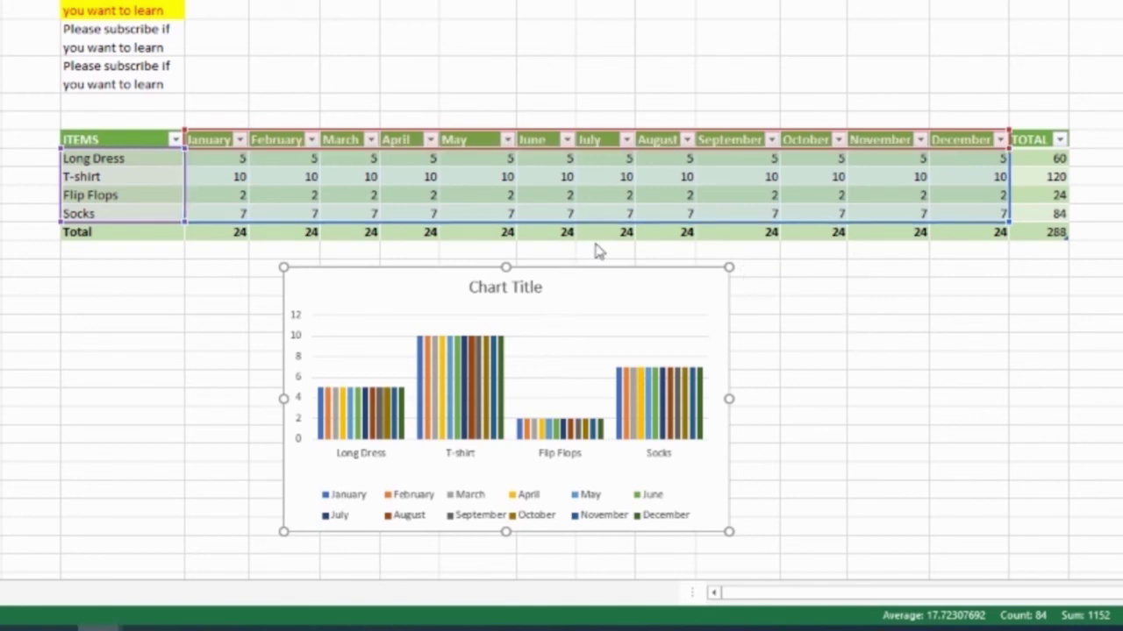
pyautogui.moveTo(608, 230); pyautogui.dragTo(1040, 176)
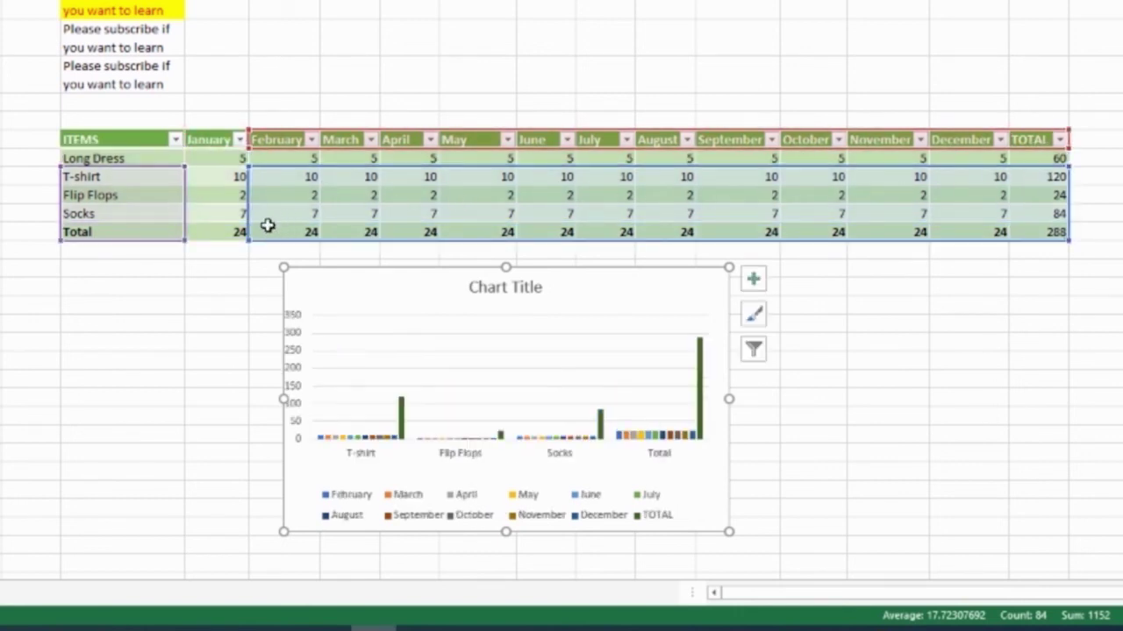
pyautogui.moveTo(247, 237); pyautogui.dragTo(1015, 249)
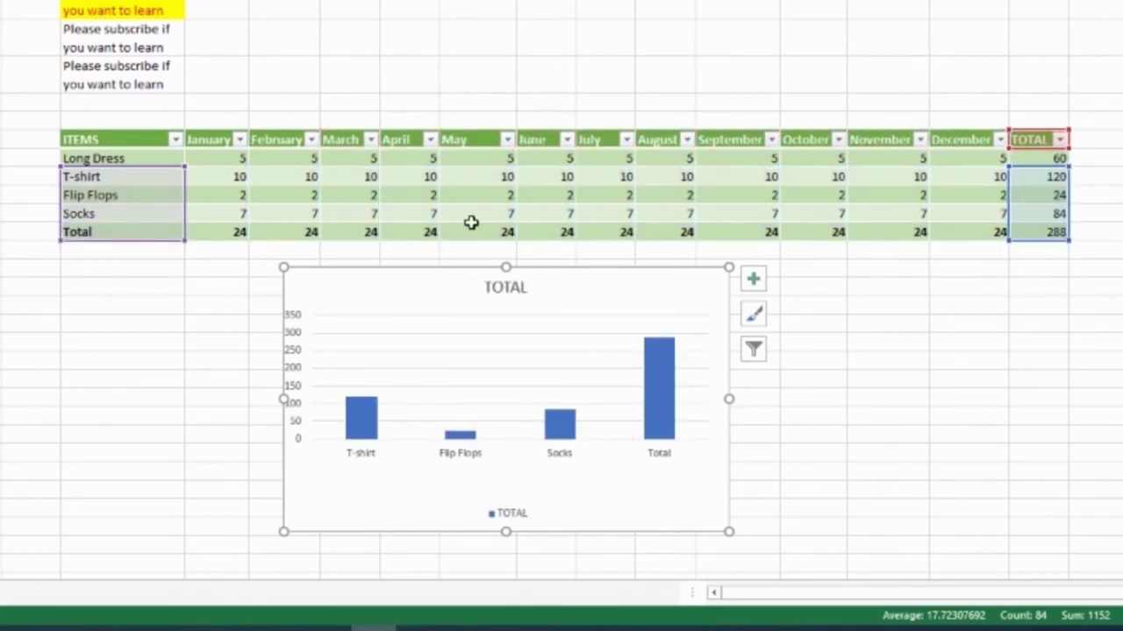
pyautogui.moveTo(186, 167); pyautogui.dragTo(318, 228)
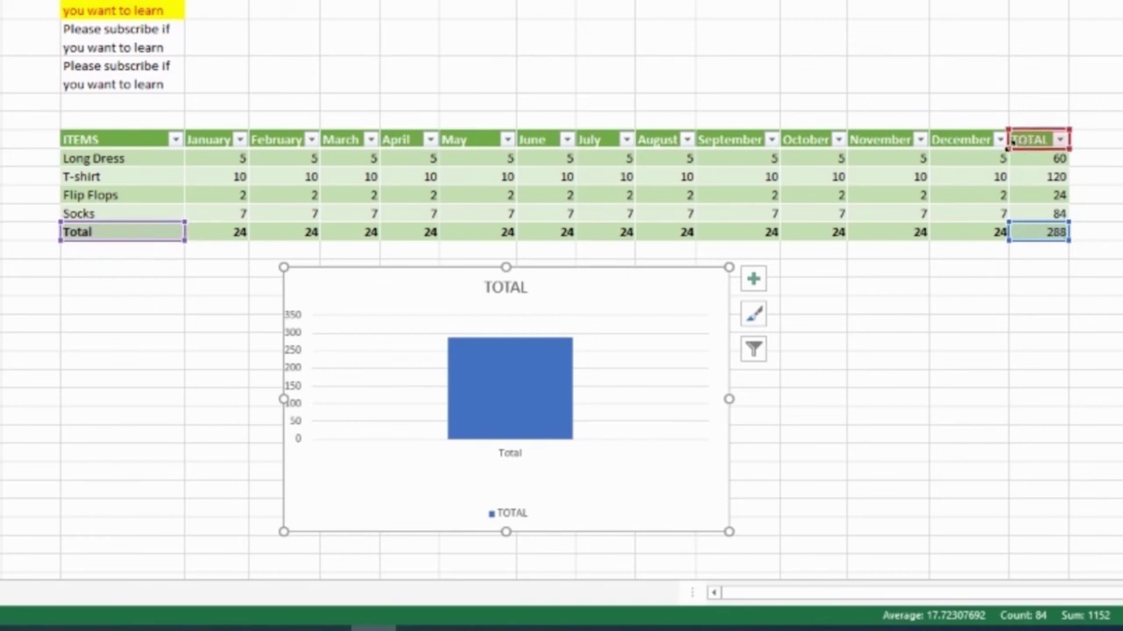
pyautogui.moveTo(1008, 144); pyautogui.dragTo(200, 122)
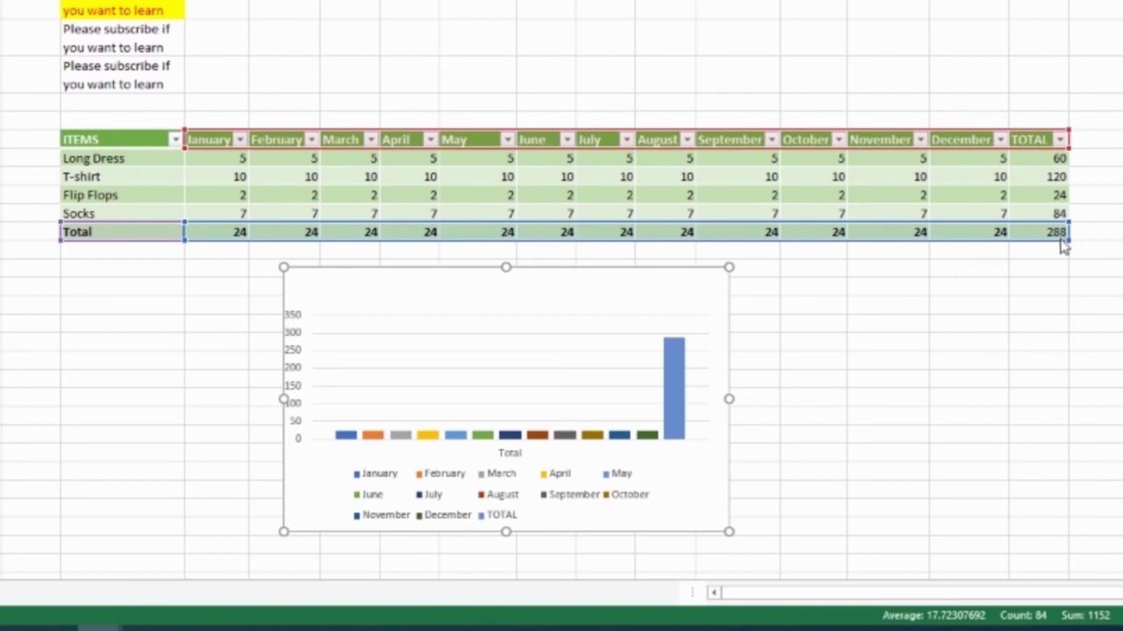
pyautogui.moveTo(1068, 226); pyautogui.dragTo(1023, 231)
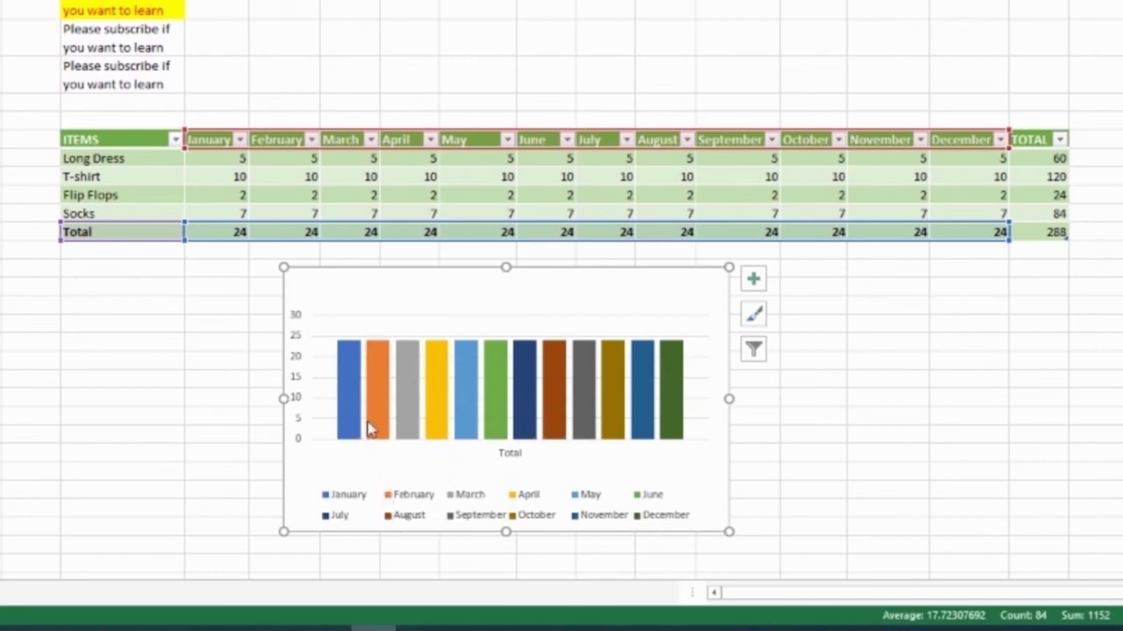
# Set the chart's data to Long Dress through Socks, plotting only the TOTAL column
pyautogui.moveTo(375, 422)
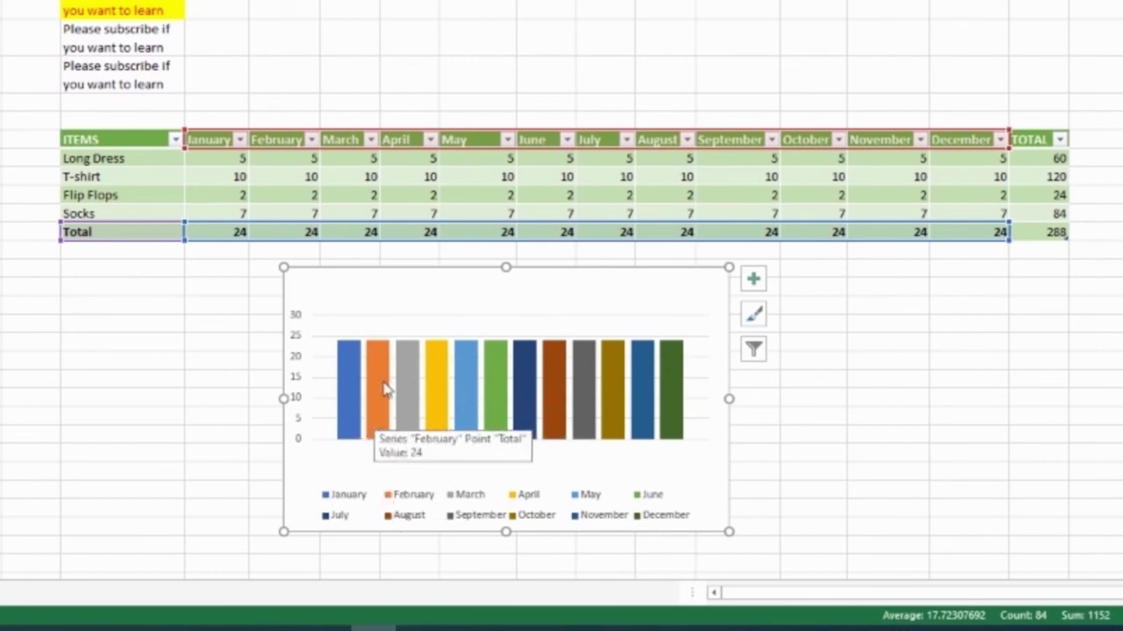
pyautogui.click(69, 239)
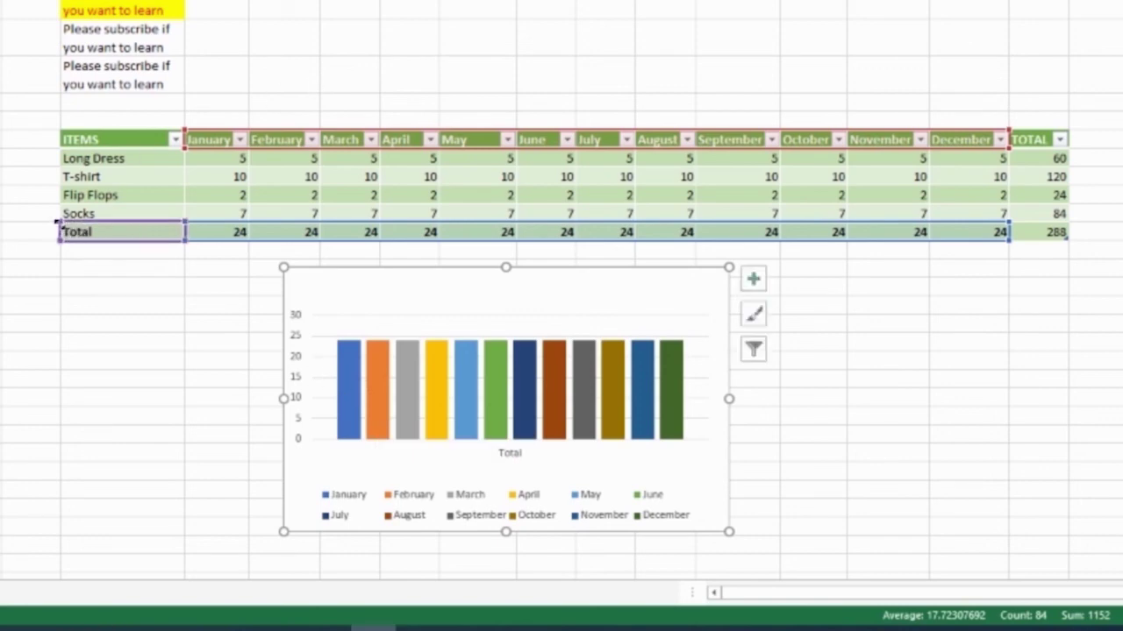
pyautogui.moveTo(59, 225); pyautogui.dragTo(52, 154)
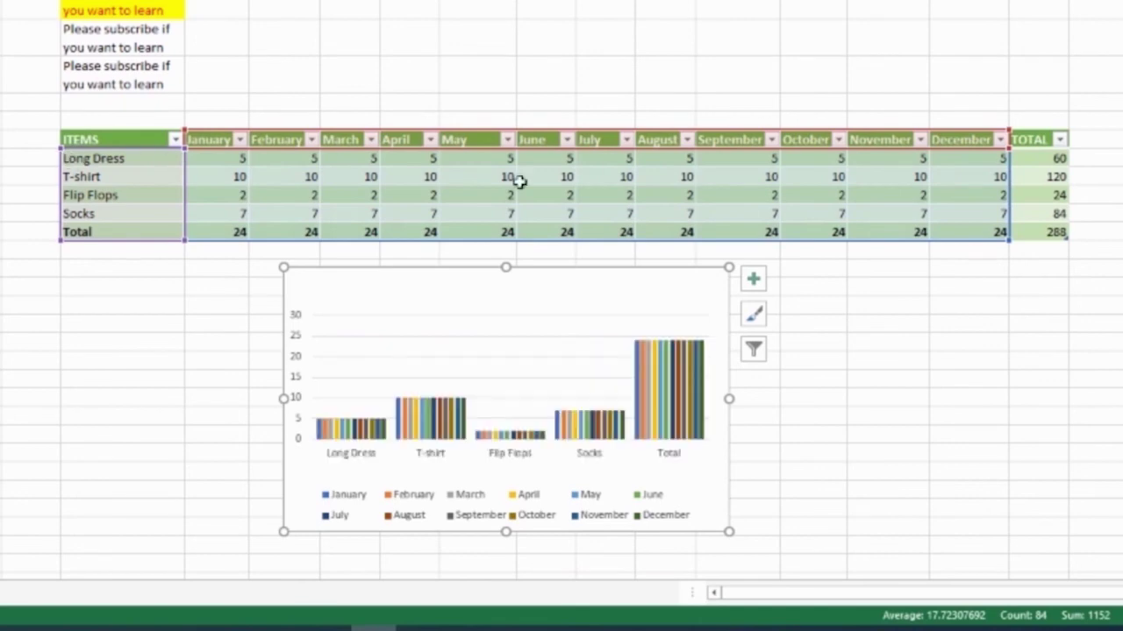
pyautogui.moveTo(1009, 239); pyautogui.dragTo(1053, 239)
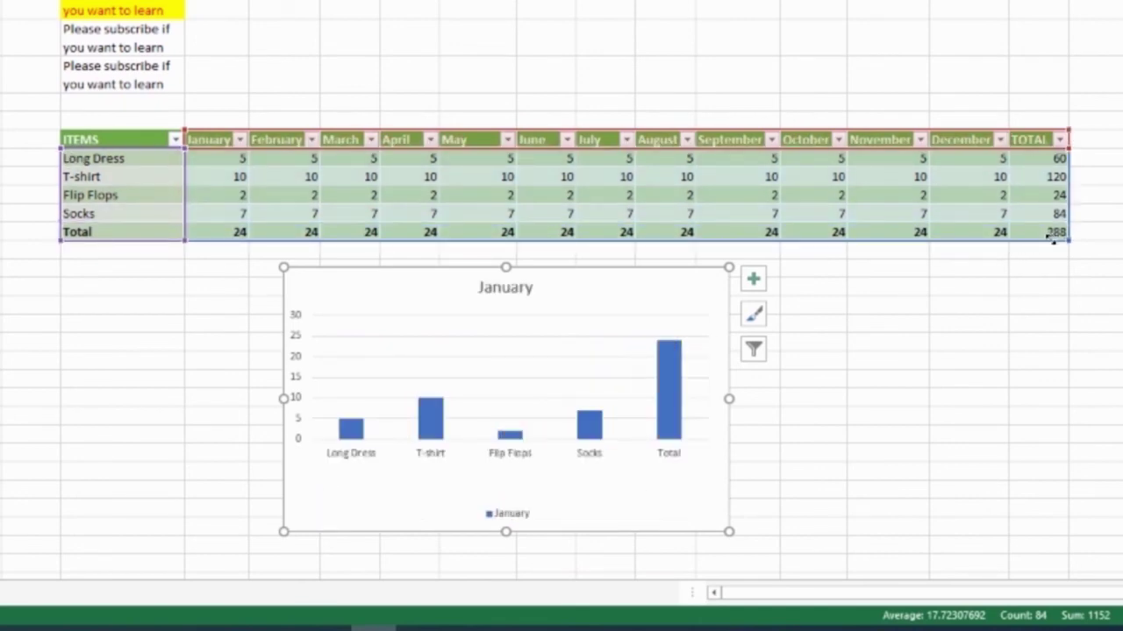
pyautogui.moveTo(186, 239); pyautogui.dragTo(1017, 224)
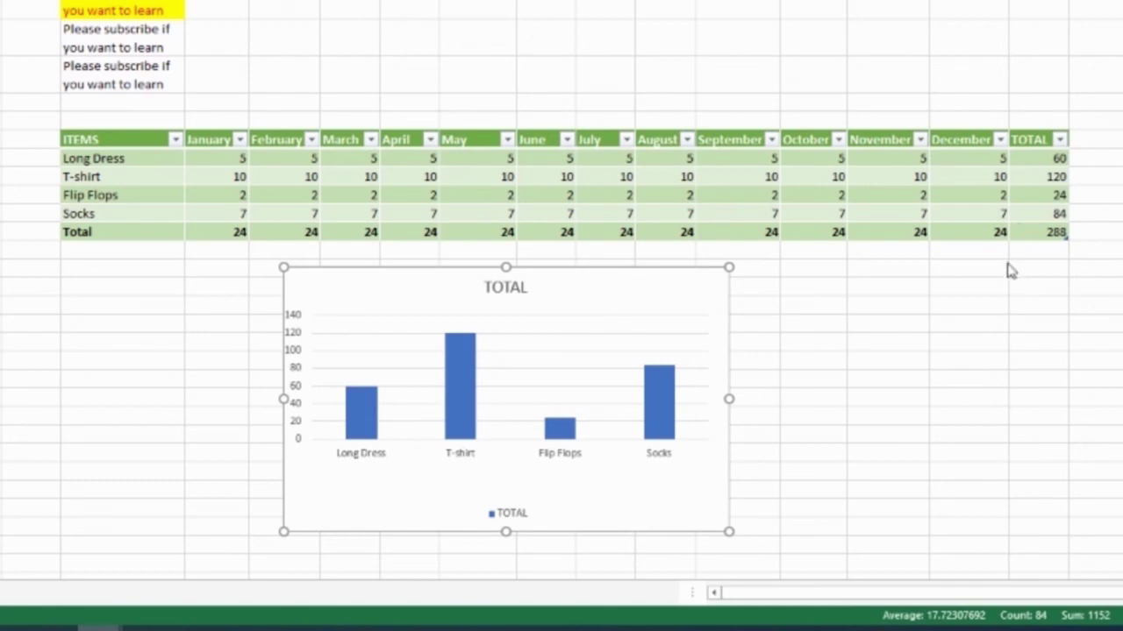
pyautogui.click(995, 231)
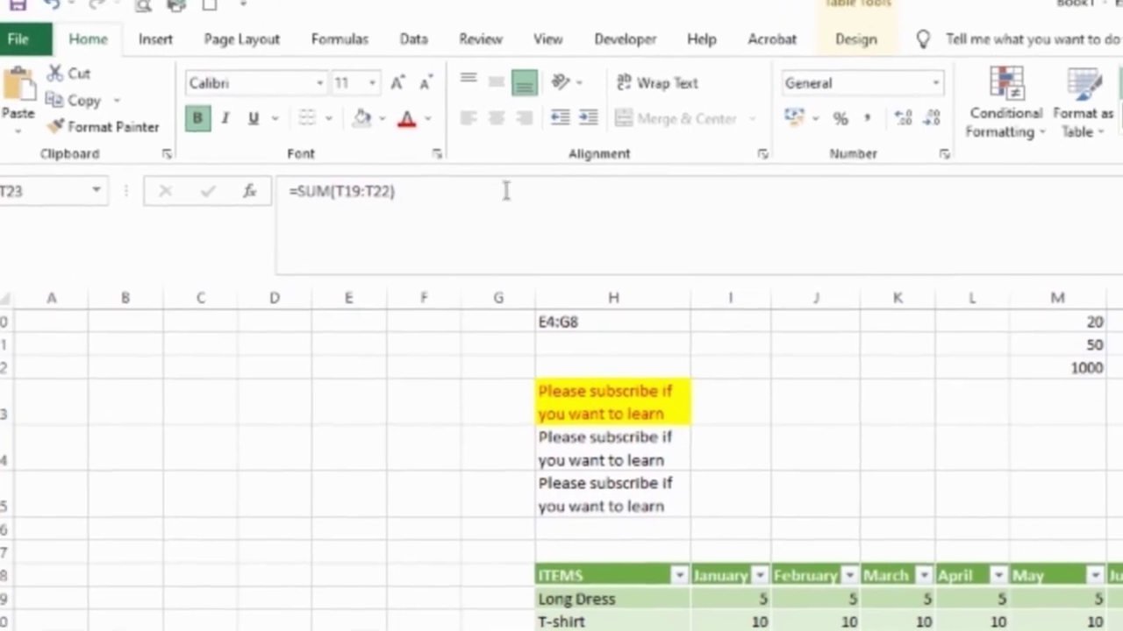
pyautogui.click(506, 191)
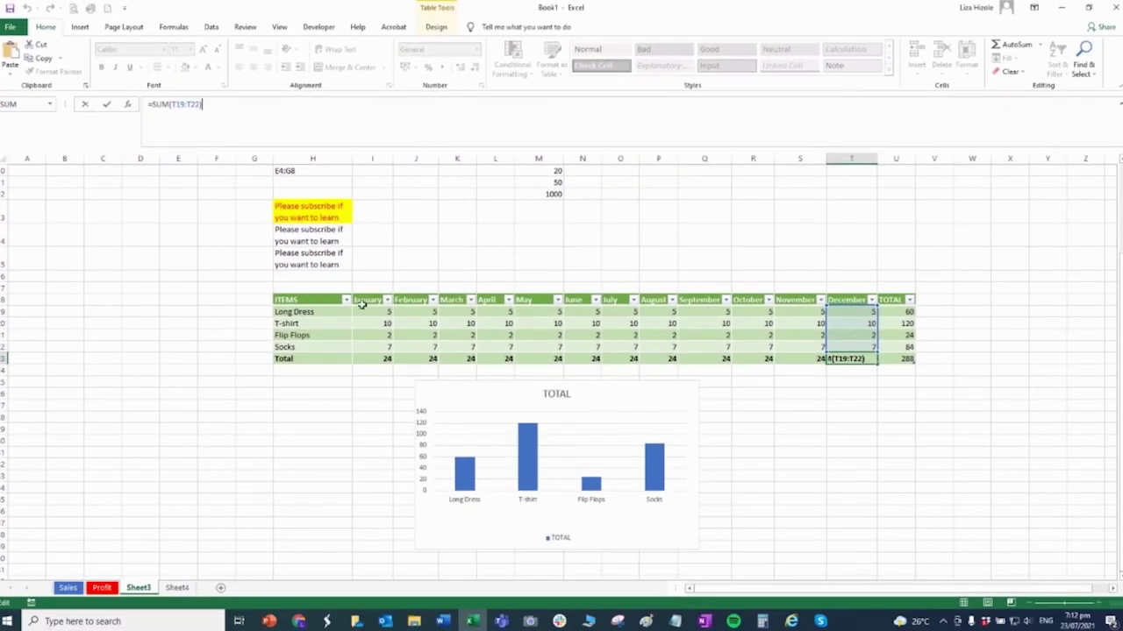
pyautogui.moveTo(328, 299); pyautogui.dragTo(912, 360)
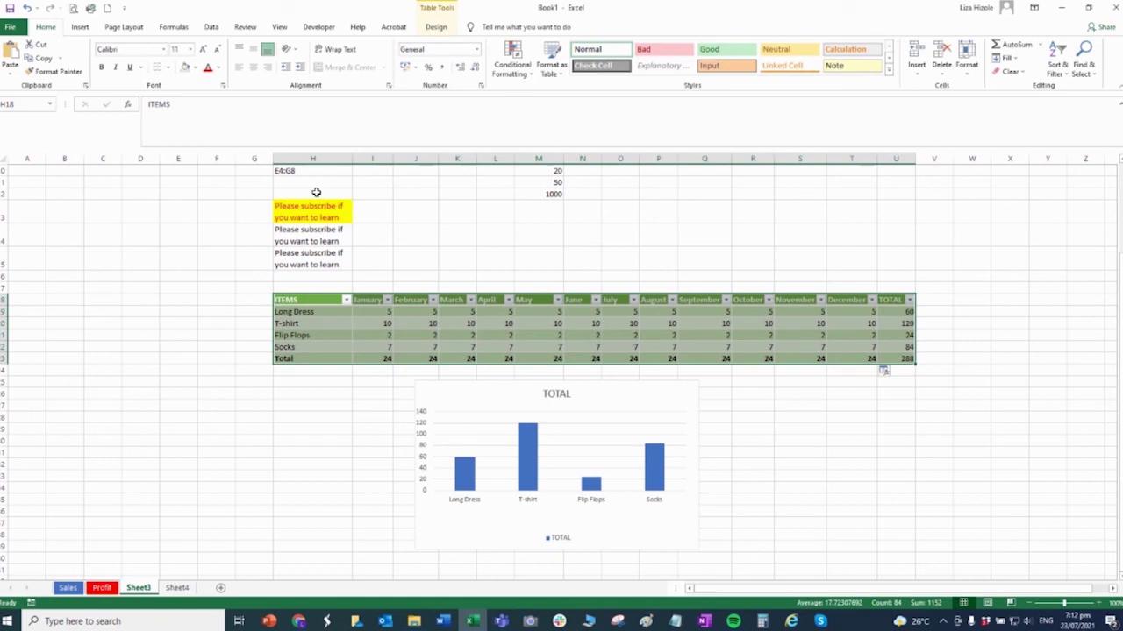